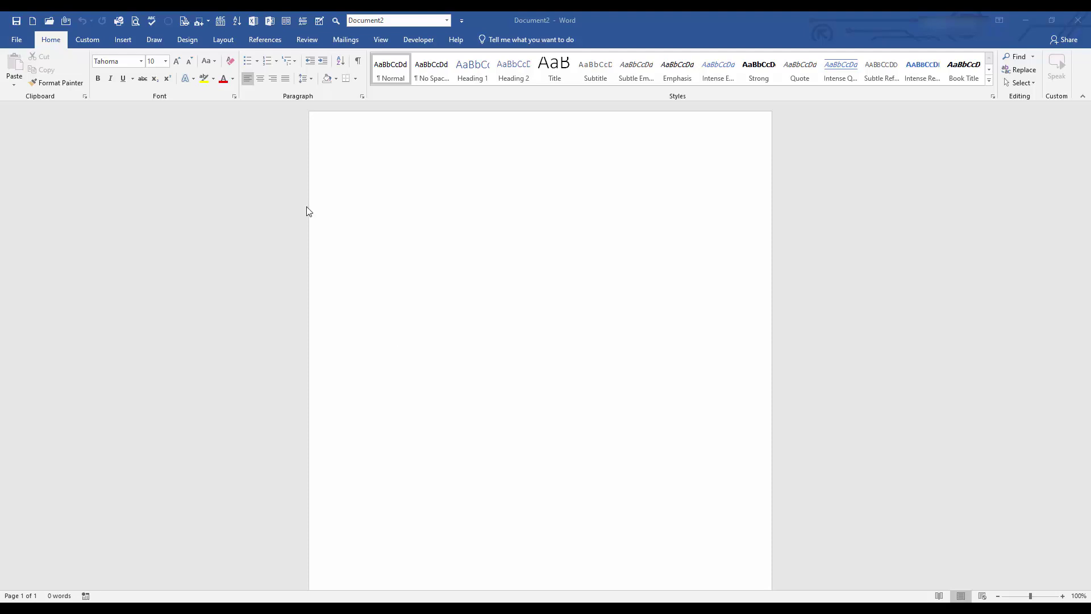
Step: Set the page margins to the Narrow preset
{"action": "left_click", "coordinate": [224, 41]}
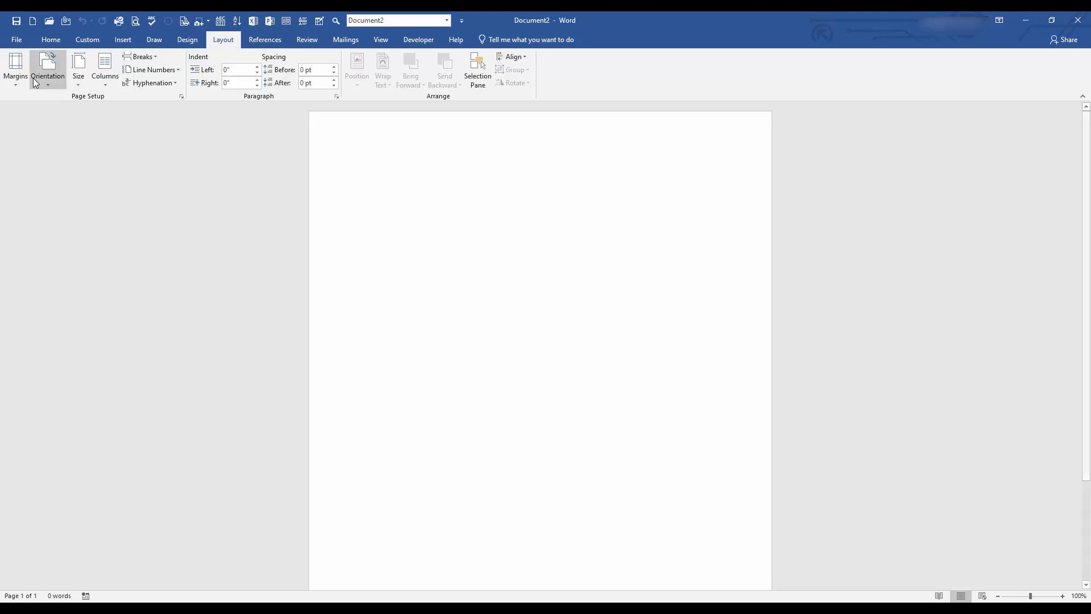
{"action": "left_click", "coordinate": [19, 76]}
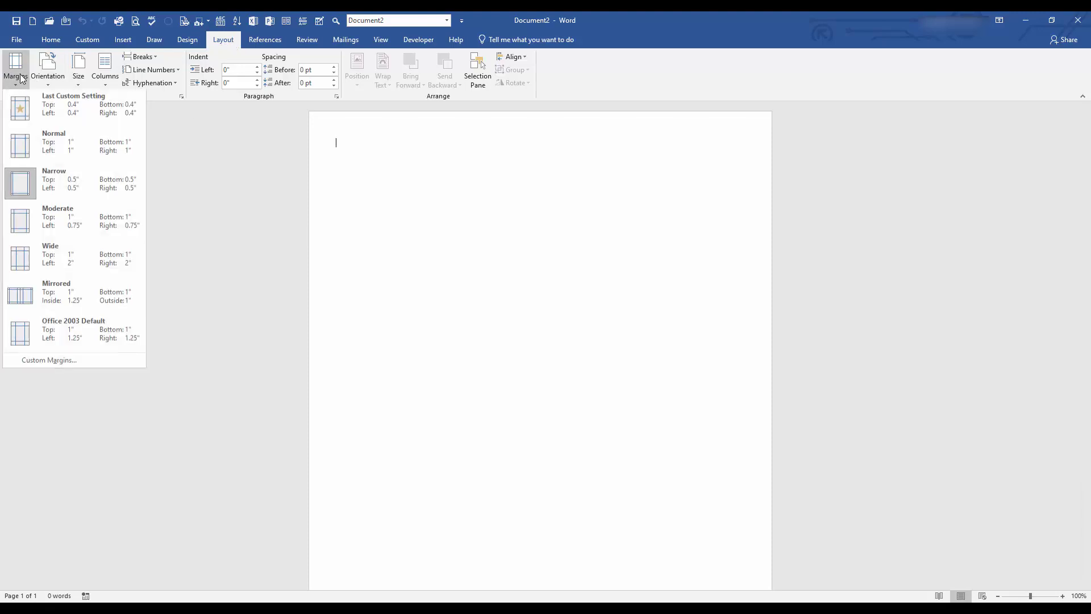
{"action": "left_click", "coordinate": [80, 183]}
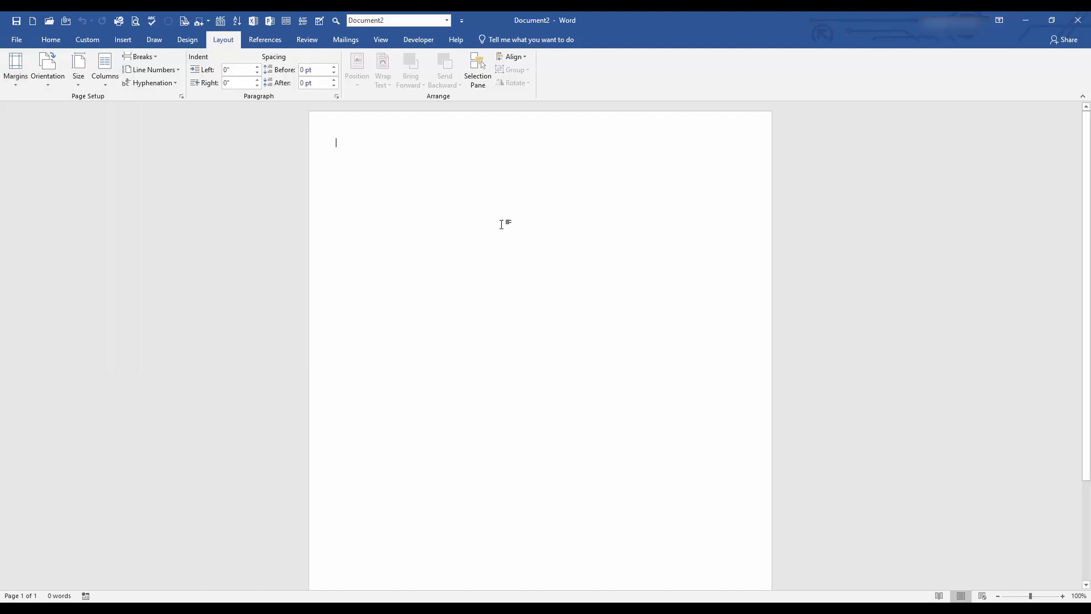
Step: Insert a one-column, eight-row table into the page
{"action": "left_click", "coordinate": [127, 43]}
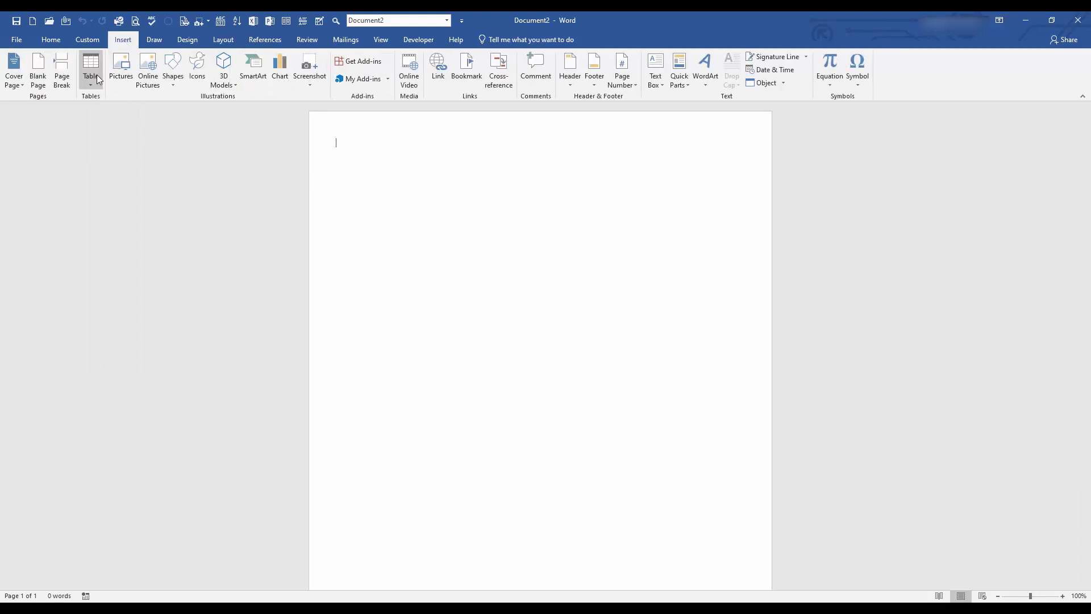
{"action": "left_click", "coordinate": [98, 79]}
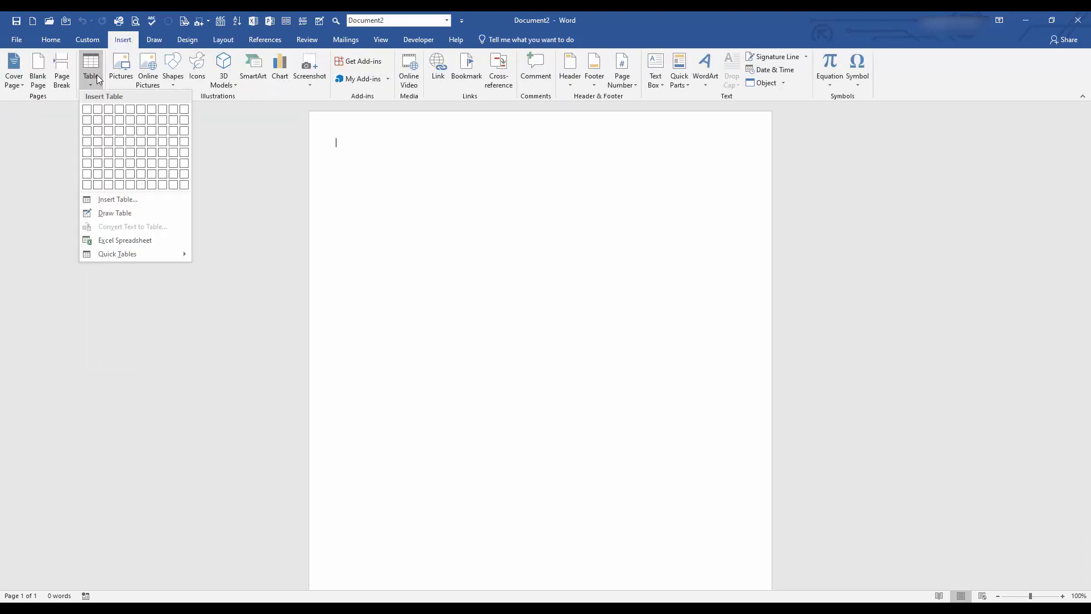
{"action": "left_click", "coordinate": [87, 185]}
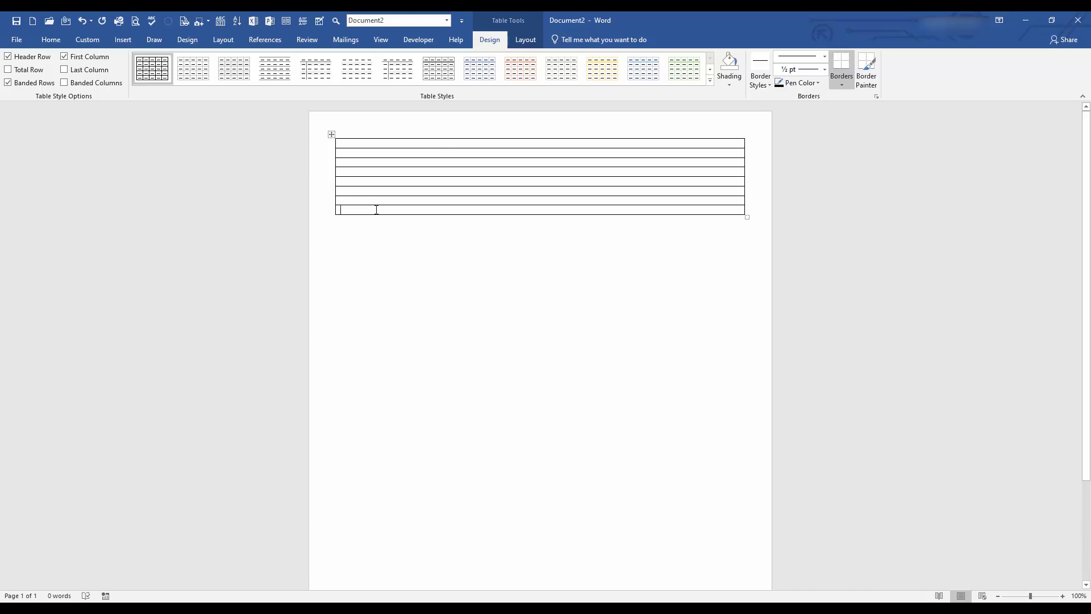
Step: Add twelve more rows below the table, then deselect it
{"action": "left_click", "coordinate": [518, 46]}
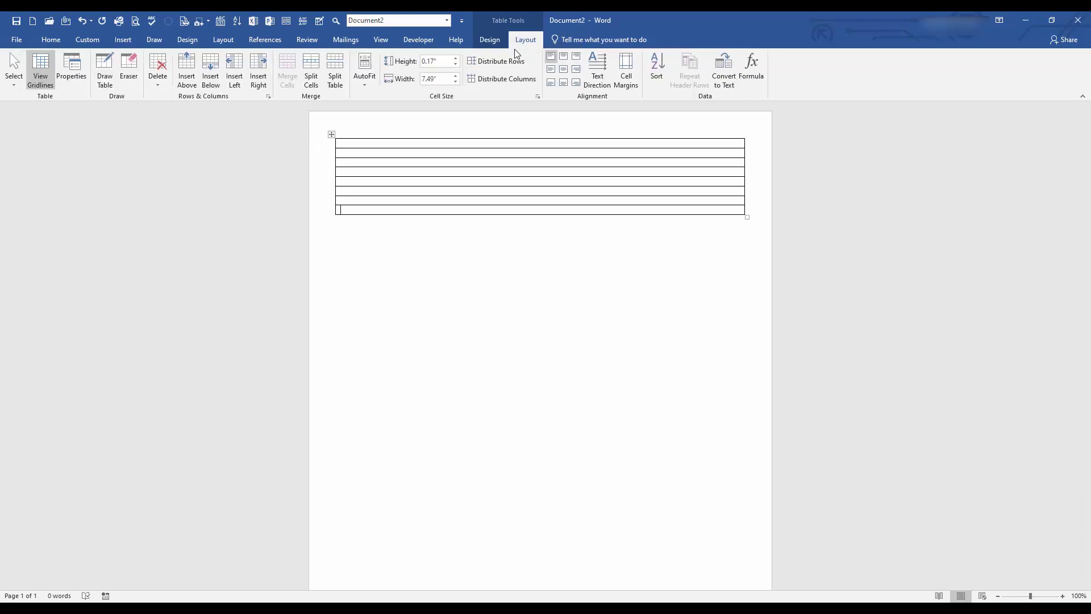
{"action": "left_click", "coordinate": [210, 84]}
{"action": "left_click", "coordinate": [211, 84]}
{"action": "left_click", "coordinate": [211, 84]}
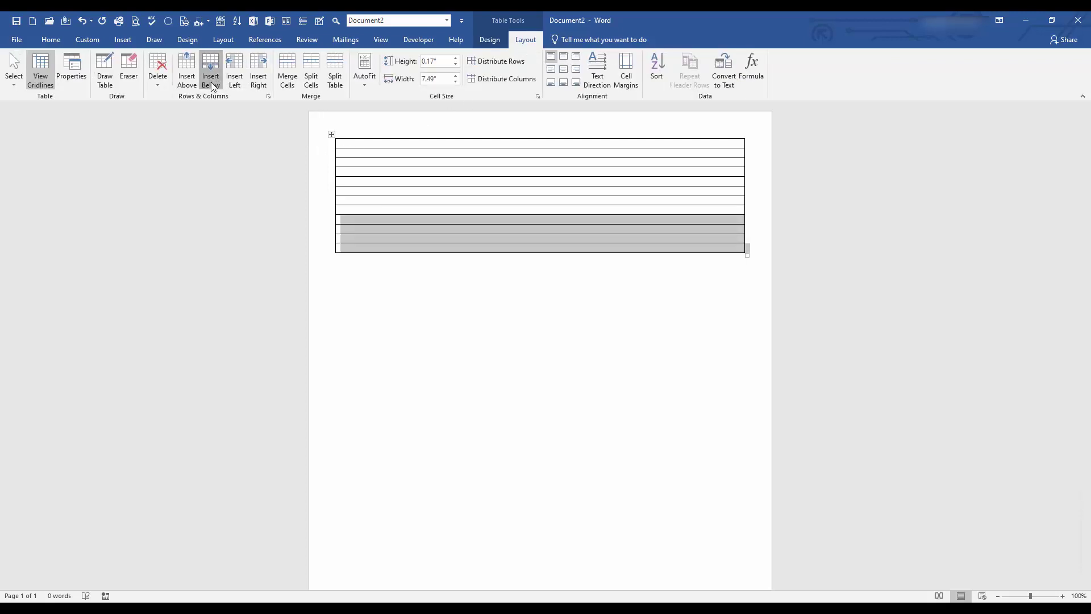
{"action": "left_click", "coordinate": [211, 84]}
{"action": "left_click", "coordinate": [211, 84]}
{"action": "left_click", "coordinate": [211, 84]}
{"action": "left_click", "coordinate": [211, 84]}
{"action": "left_click", "coordinate": [211, 84]}
{"action": "left_click", "coordinate": [210, 84]}
{"action": "left_click", "coordinate": [210, 84]}
{"action": "left_click", "coordinate": [211, 84]}
{"action": "left_click", "coordinate": [211, 84]}
{"action": "left_click", "coordinate": [211, 84]}
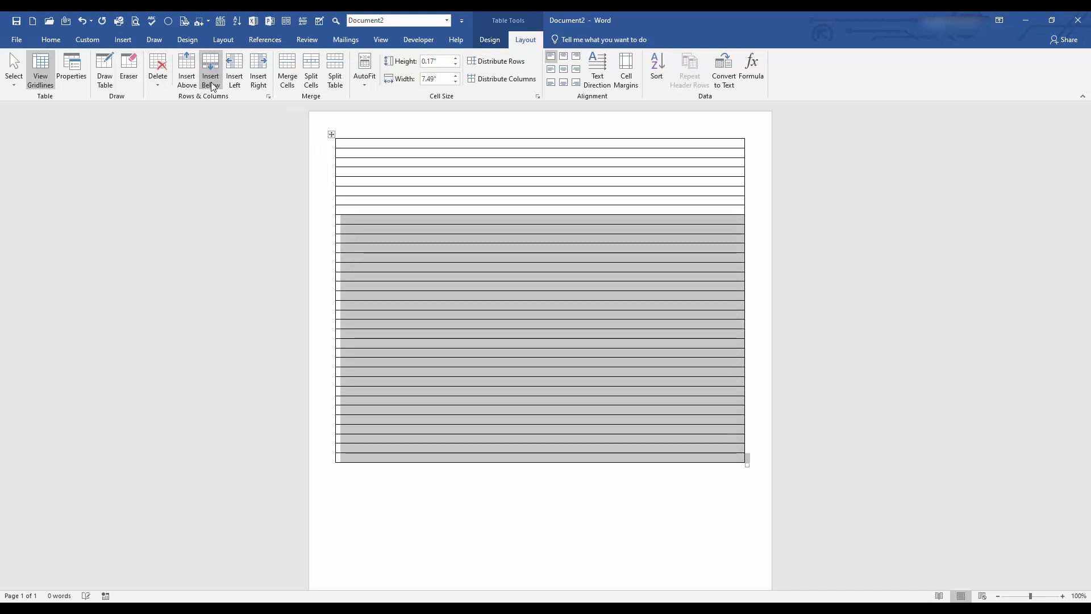
{"action": "left_click", "coordinate": [211, 84]}
{"action": "left_click", "coordinate": [210, 84]}
{"action": "left_click", "coordinate": [442, 217]}
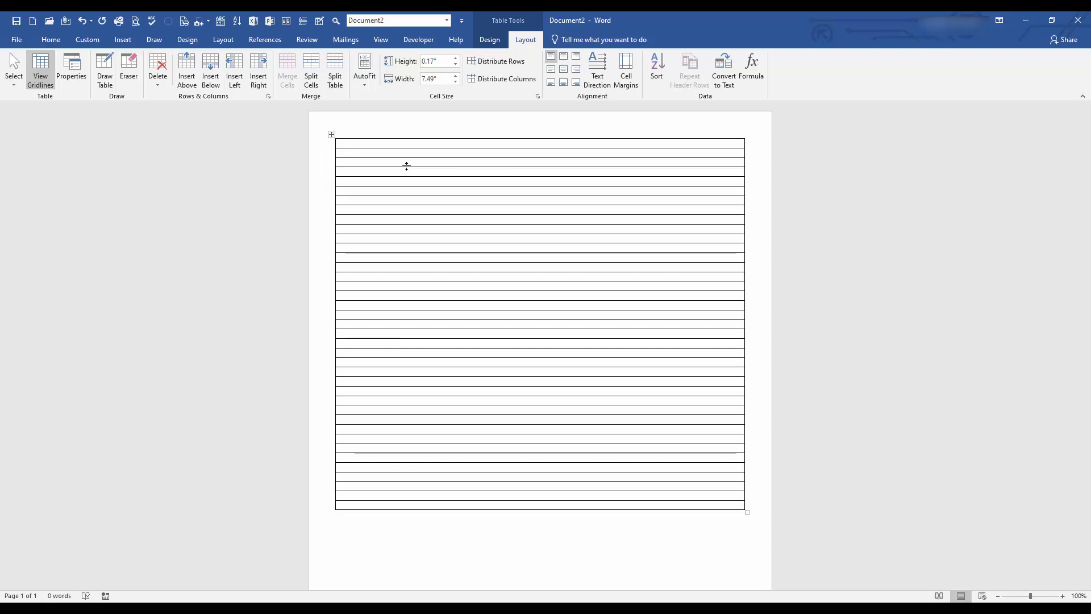
Step: Select the body table, open the page header, and bring up the Insert Table grid
{"action": "scroll", "coordinate": [439, 402], "scroll_direction": "down", "scroll_amount": 4}
{"action": "scroll", "coordinate": [439, 402], "scroll_direction": "up", "scroll_amount": 4}
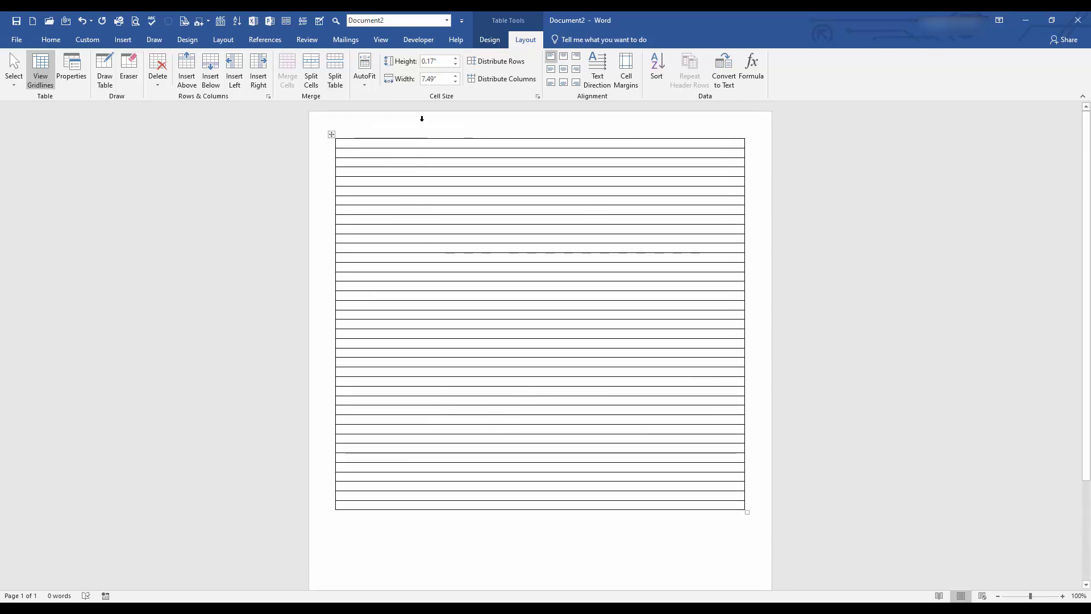
{"action": "left_click", "coordinate": [420, 137]}
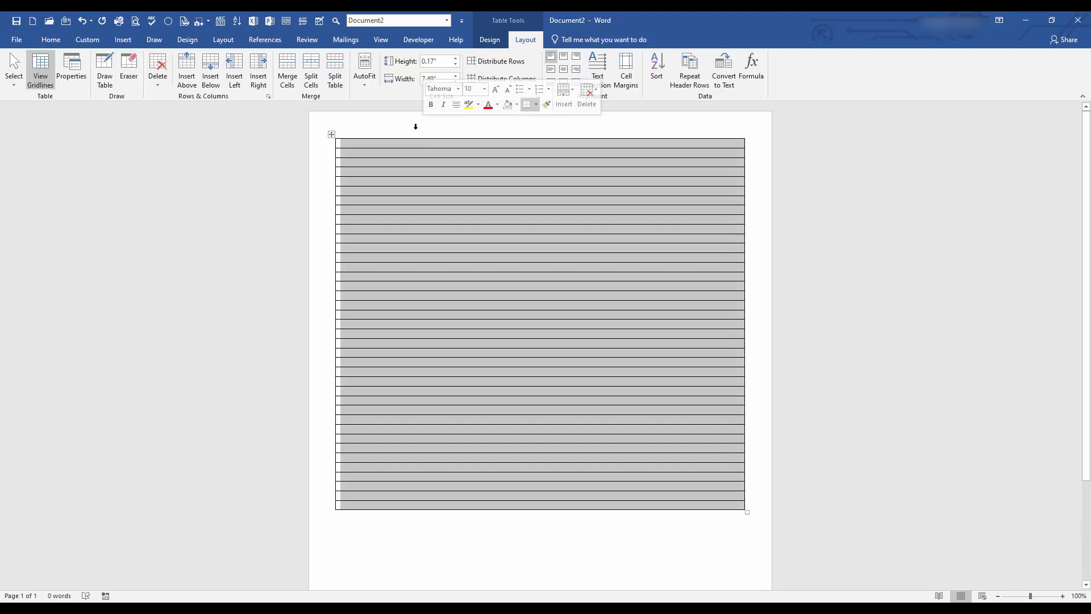
{"action": "double_click", "coordinate": [491, 121]}
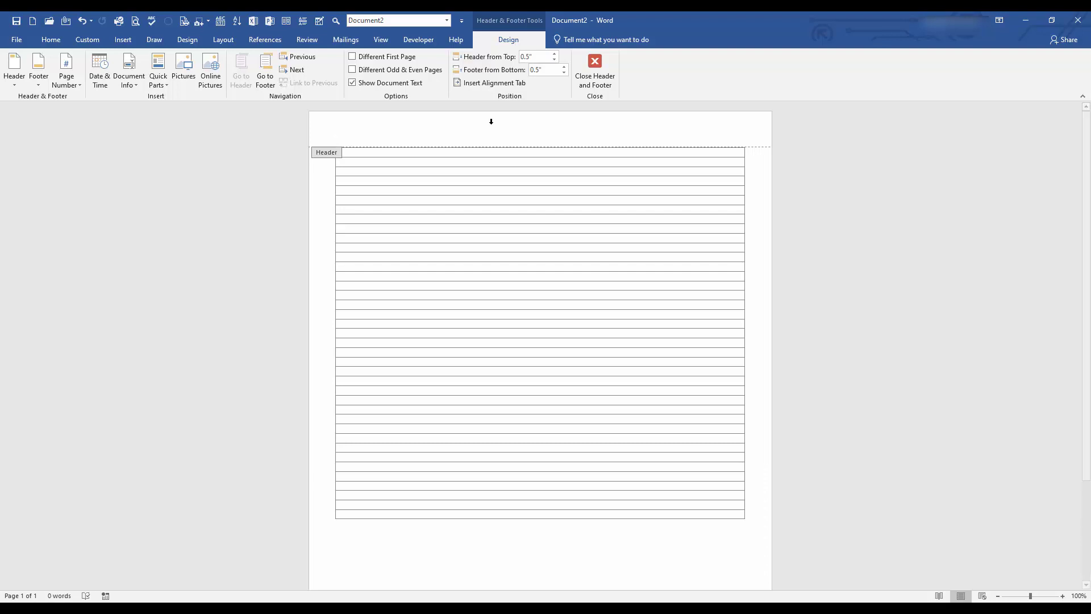
{"action": "left_click", "coordinate": [130, 46]}
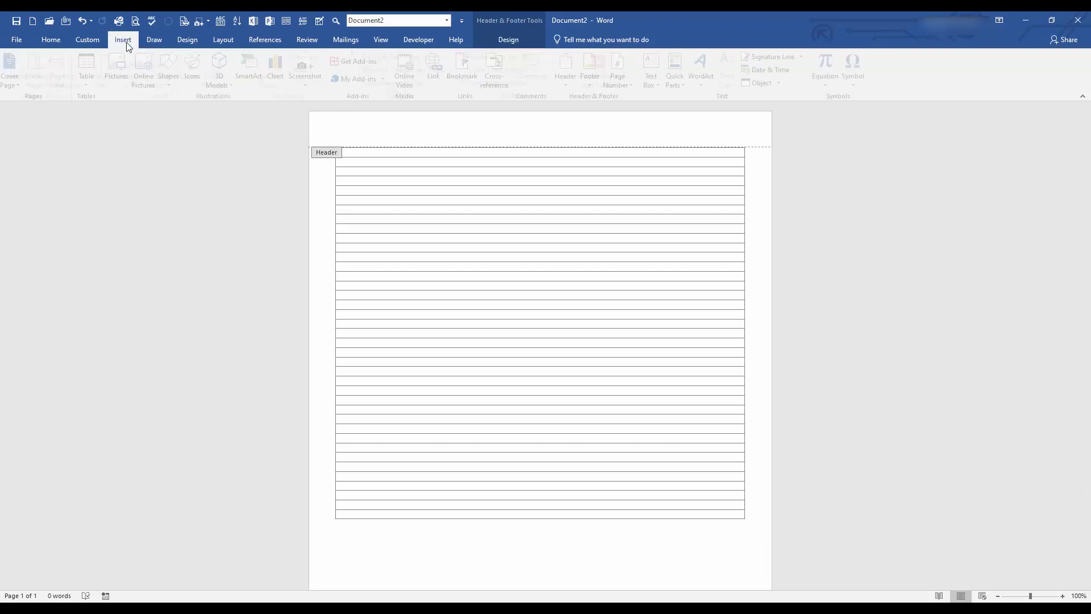
{"action": "left_click", "coordinate": [95, 67]}
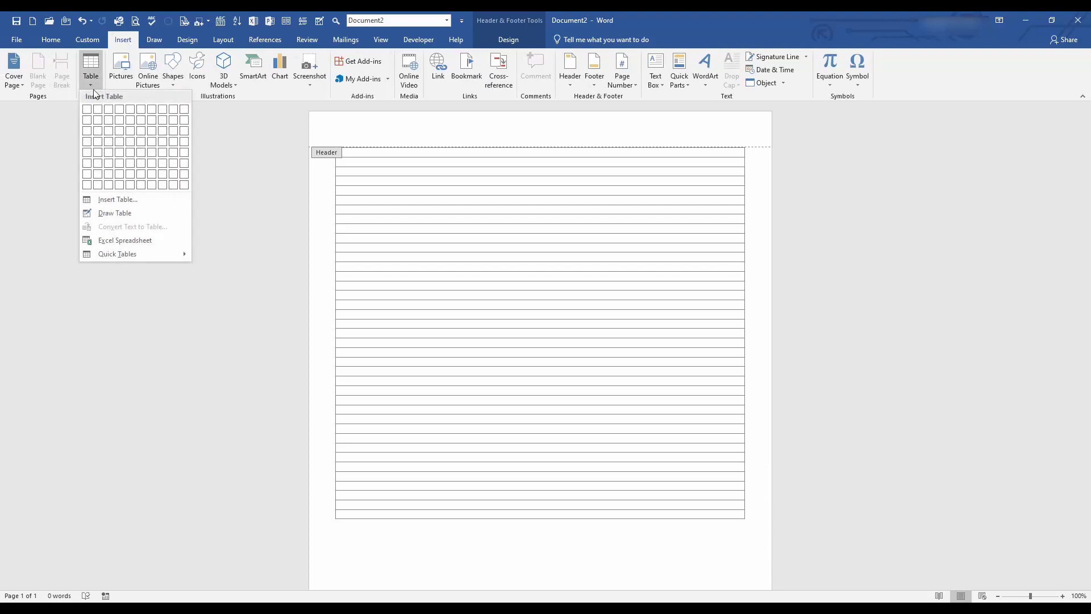
Step: Insert a 1x4 header table with horizontal lines in its first and last rows
{"action": "left_click", "coordinate": [89, 143]}
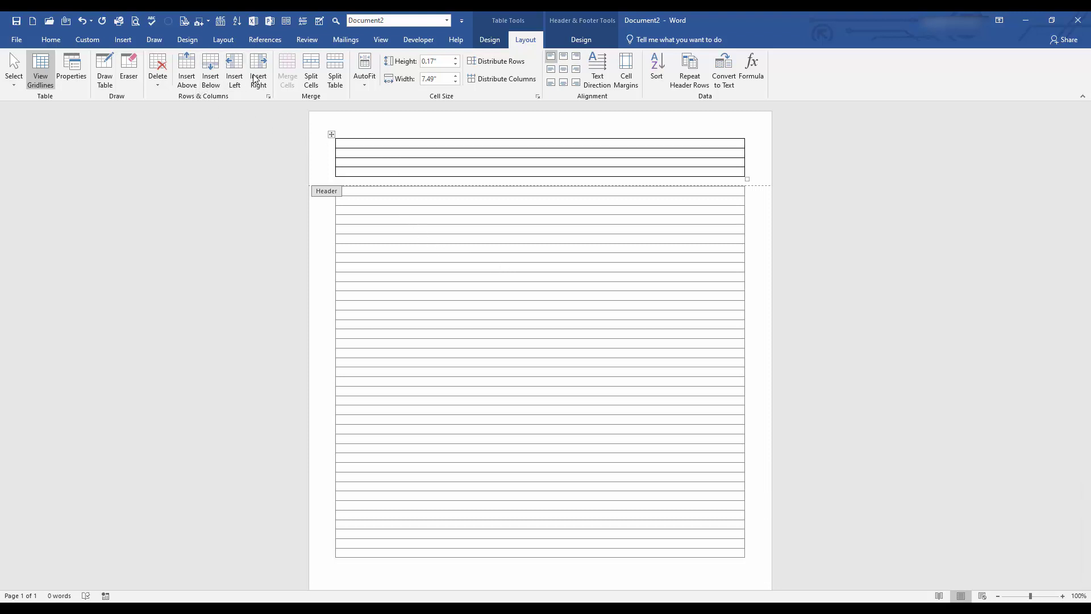
{"action": "left_click", "coordinate": [304, 26]}
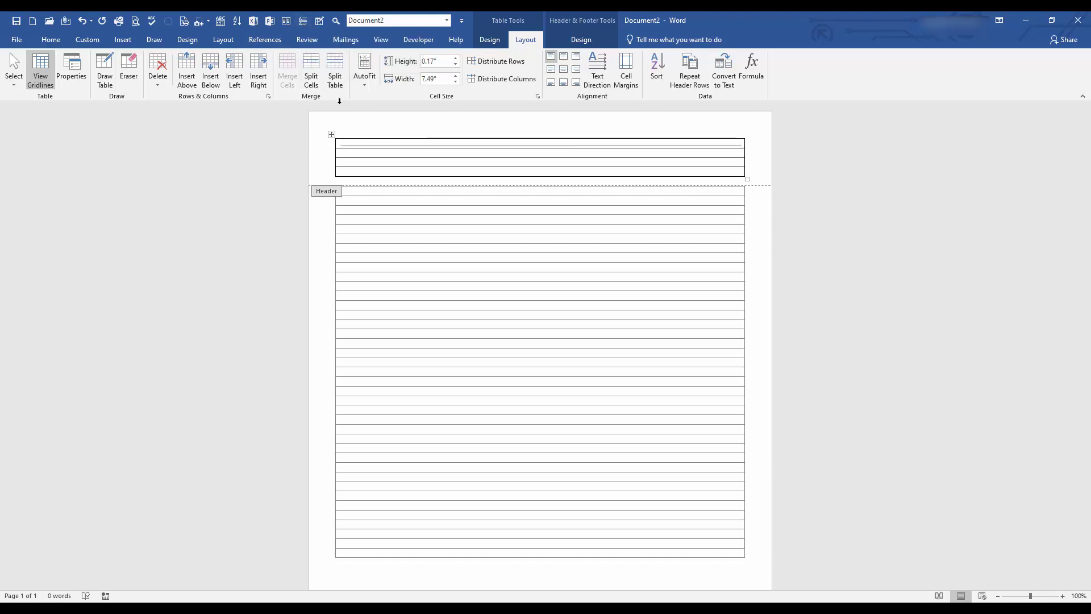
{"action": "left_click", "coordinate": [361, 174]}
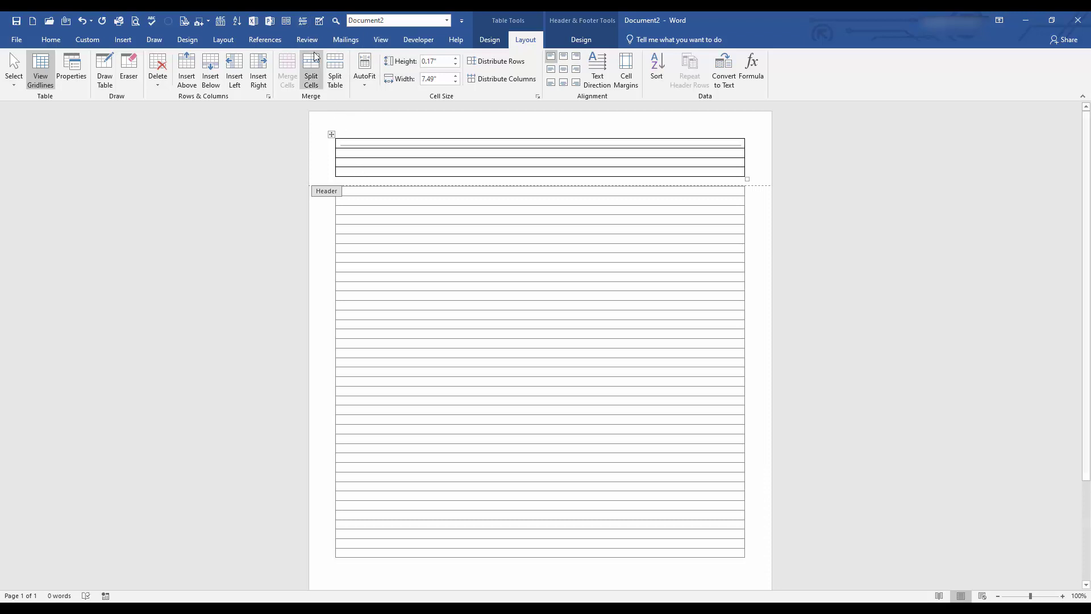
{"action": "left_click", "coordinate": [304, 22]}
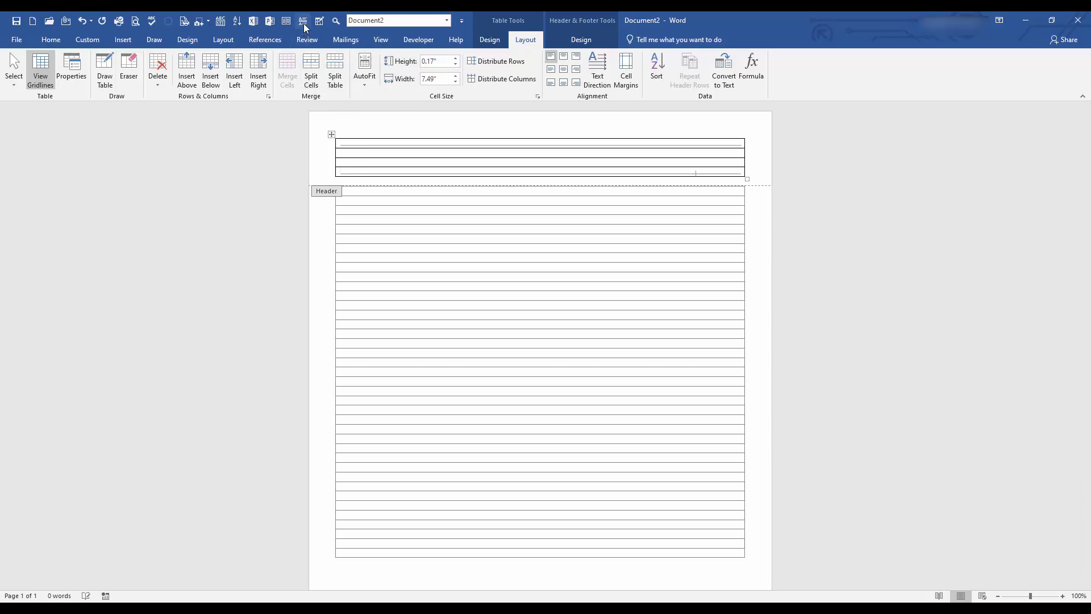
Step: Type the name, phone number and e-mail contact line into the second header row
{"action": "left_click", "coordinate": [368, 153]}
{"action": "type", "text": "First"}
{"action": "type", "text": " Last "}
{"action": "type", "text": "123-456"}
{"action": "type", "text": "-7890"}
{"action": "type", "text": "| first"}
{"action": "type", "text": ".last@ema"}
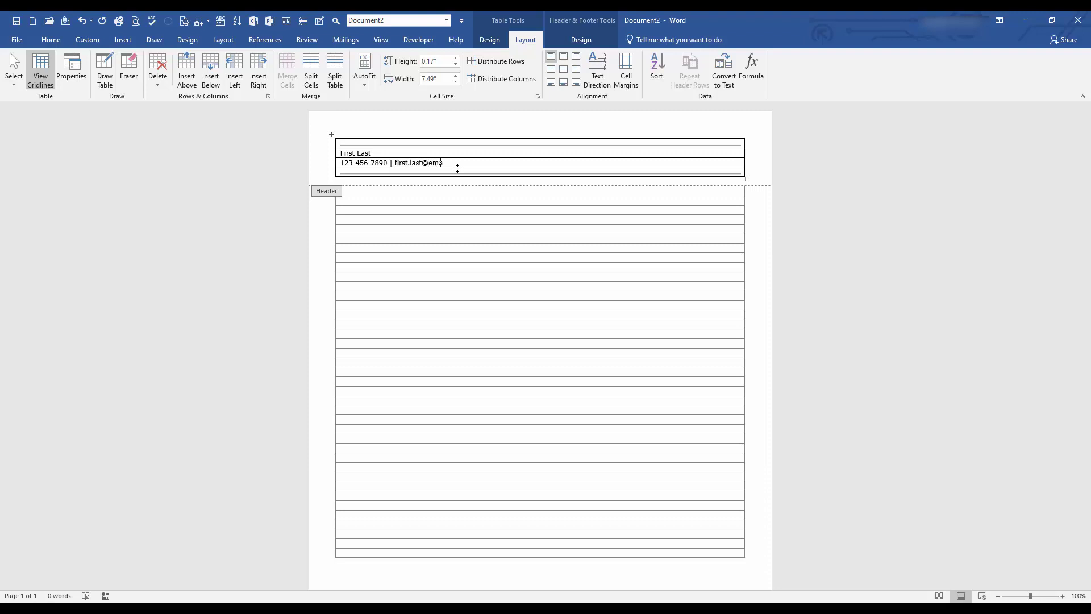
{"action": "type", "text": "il.com"}
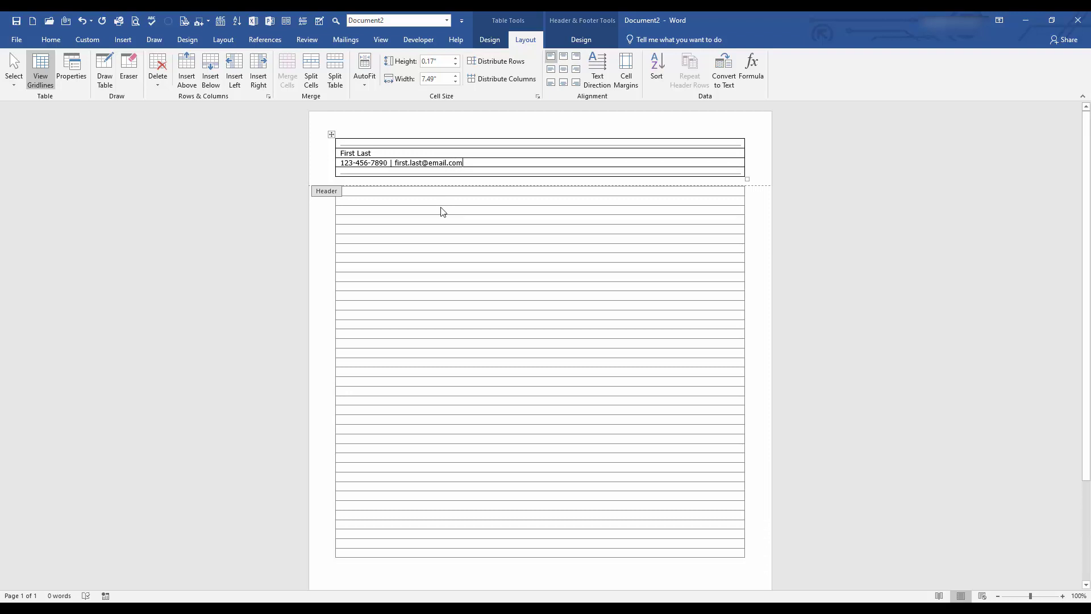
Step: Leave the header and type 'Professional Summary' in the first body cell
{"action": "double_click", "coordinate": [477, 219]}
{"action": "key", "text": "ctrl+a"}
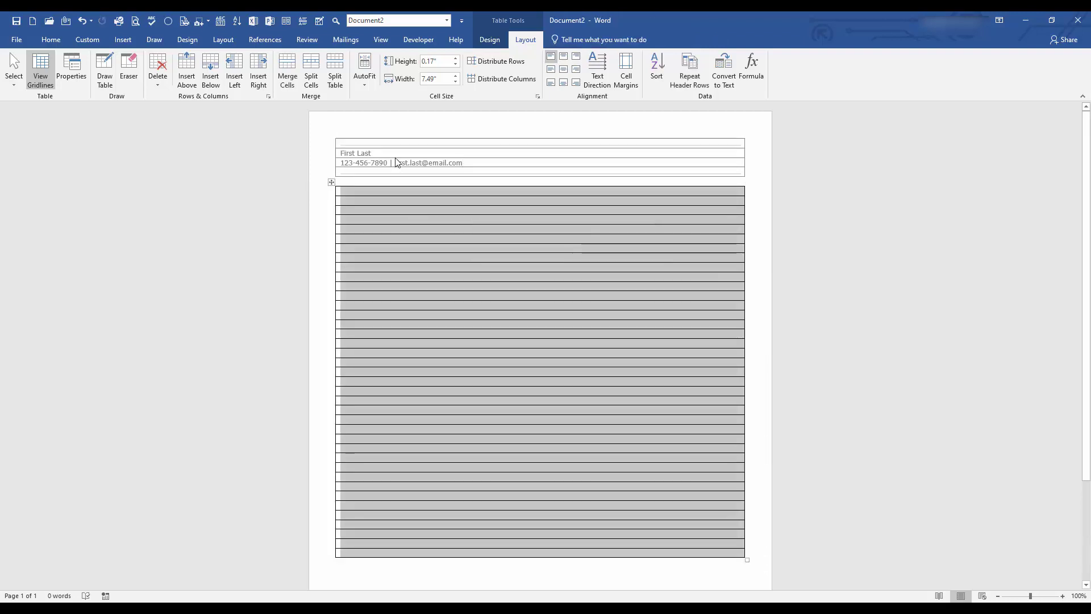
{"action": "left_click", "coordinate": [362, 194]}
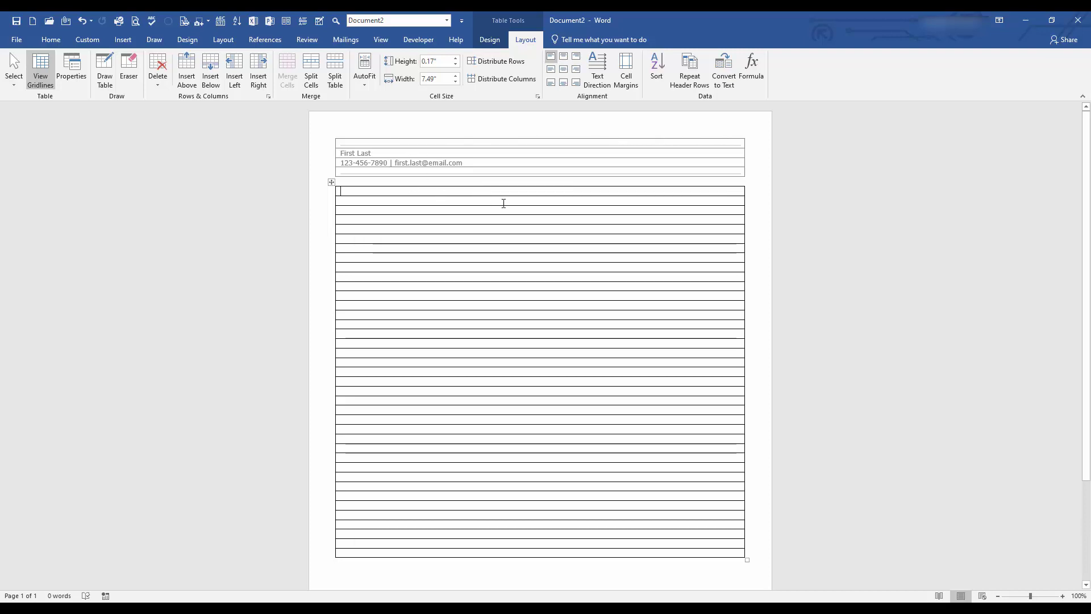
{"action": "type", "text": "P"}
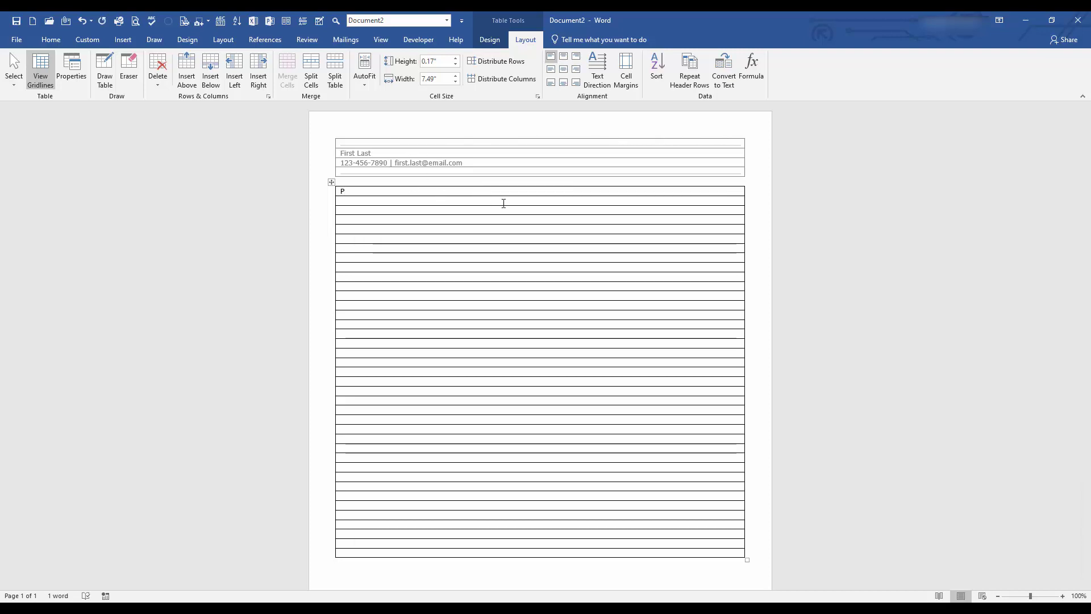
{"action": "type", "text": "rofessi"}
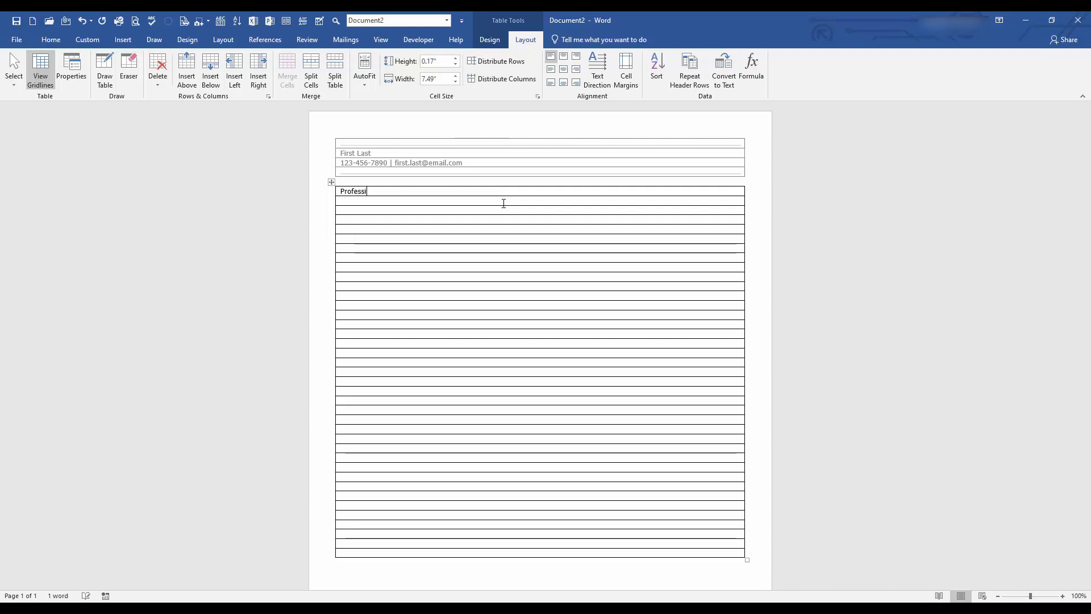
{"action": "type", "text": "onal Summary"}
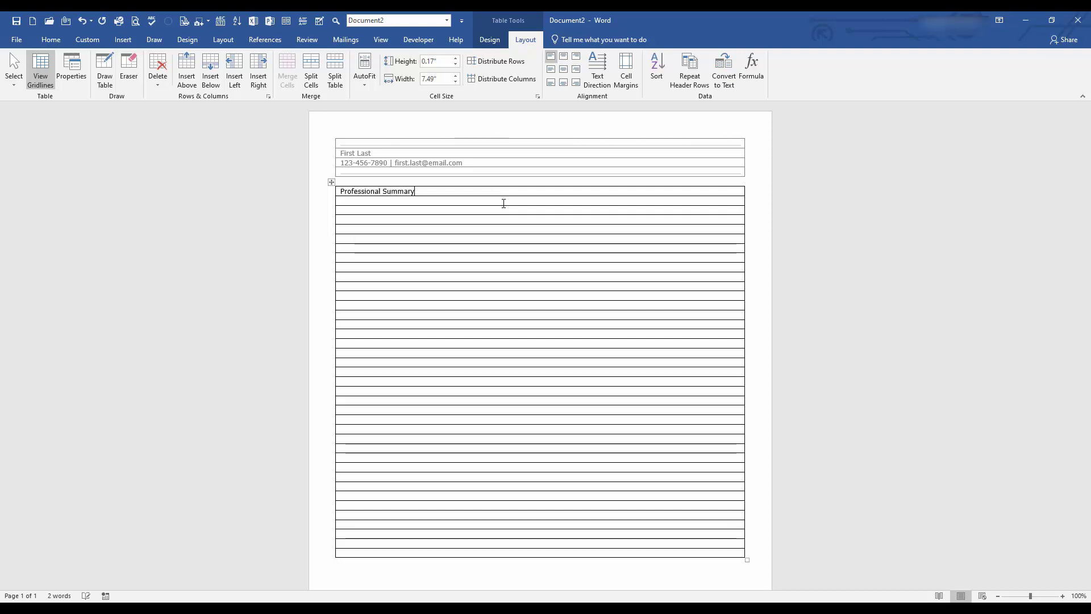
Step: Type the YouTube-influencer summary below and correct 'Extremley' to 'Extremely'
{"action": "key", "text": "Down"}
{"action": "type", "text": "Highly s"}
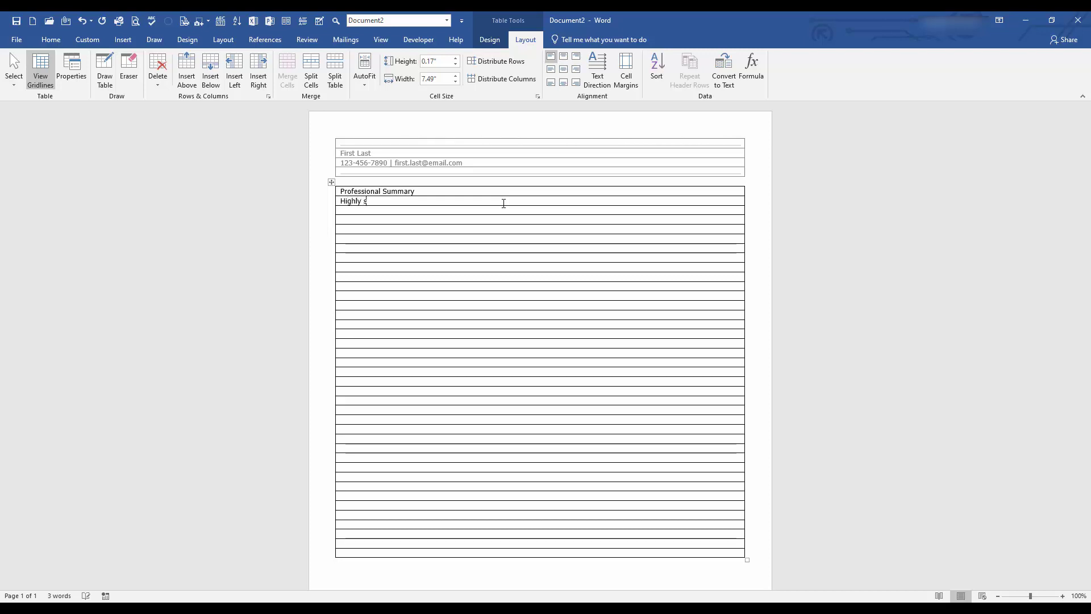
{"action": "type", "text": "killed, and "}
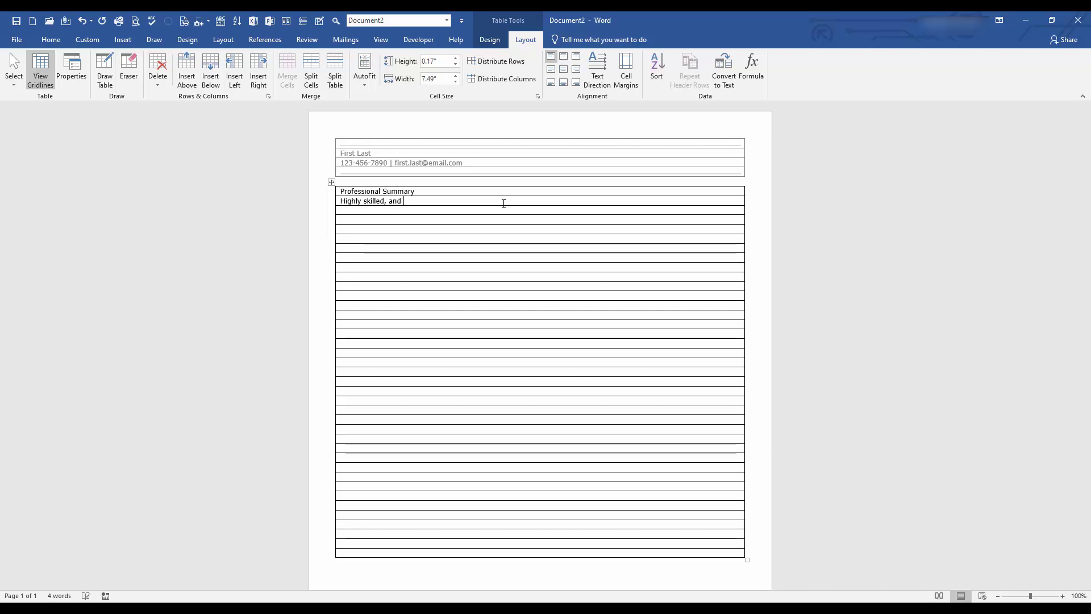
{"action": "type", "text": "creative YouTube"}
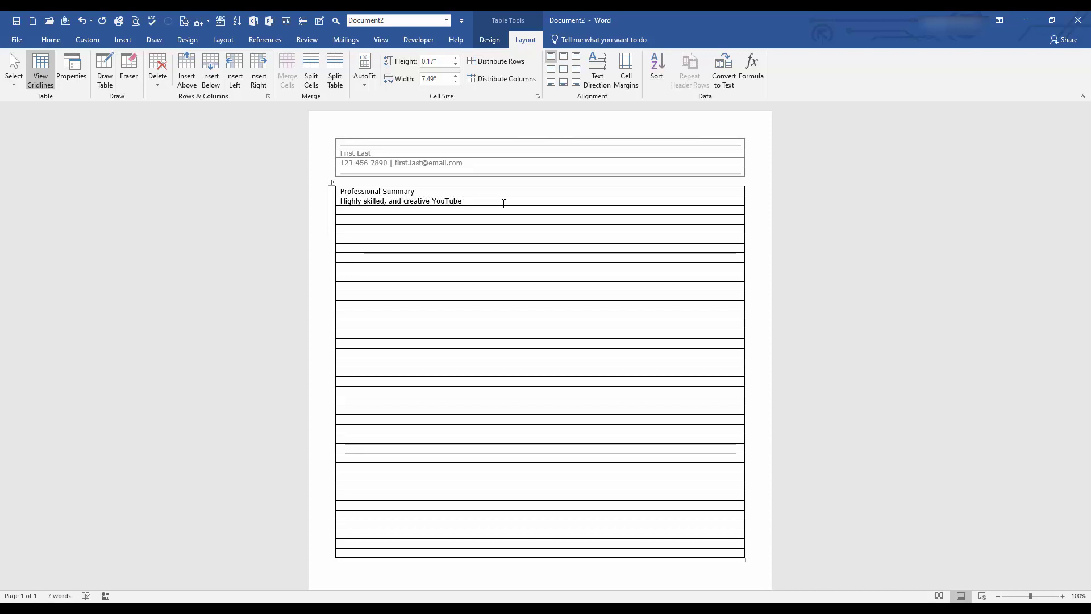
{"action": "type", "text": " influencer"}
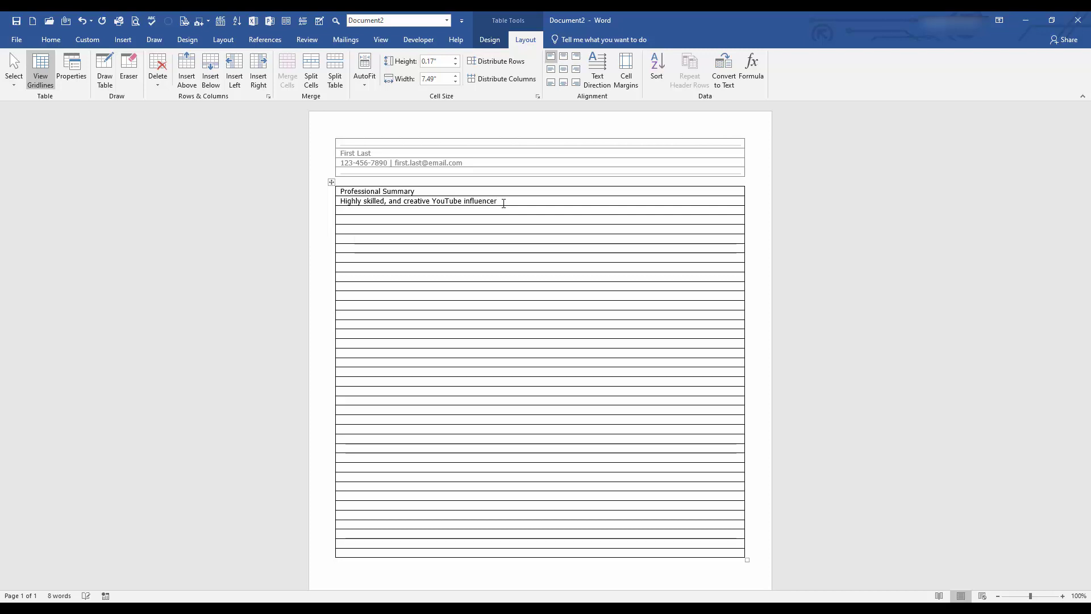
{"action": "type", "text": " with over 10 years of "}
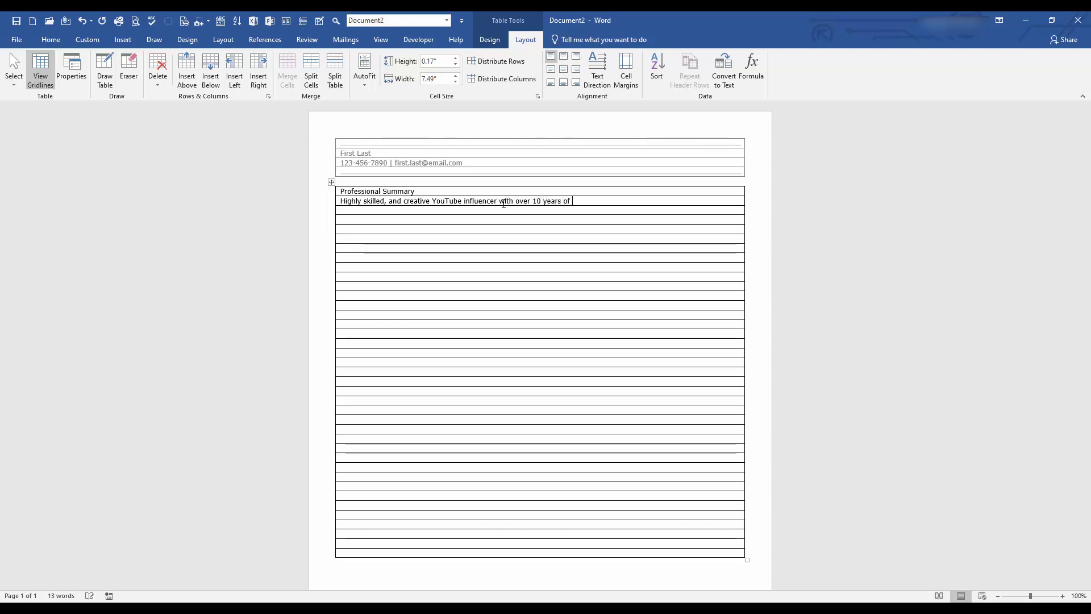
{"action": "type", "text": "experience."}
{"action": "type", "text": "Extremley passionat"}
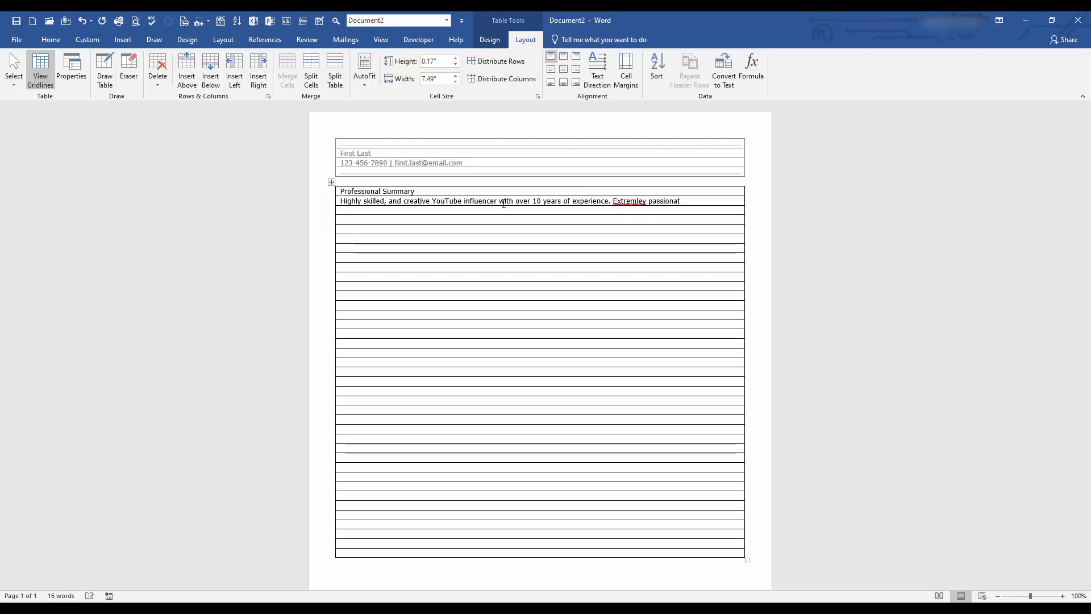
{"action": "type", "text": "e about computer aut"}
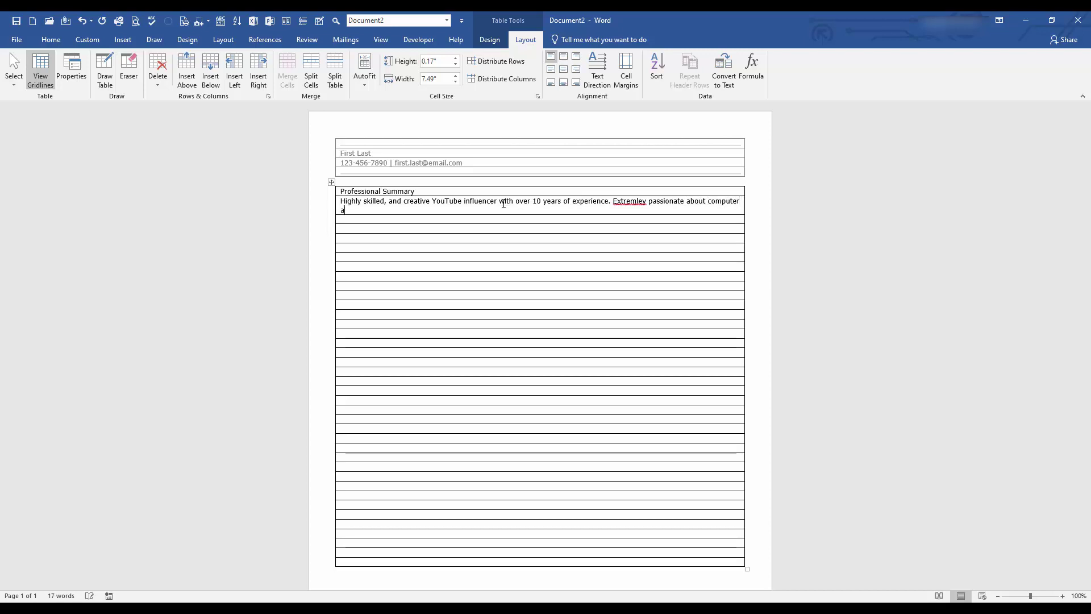
{"action": "type", "text": "omation"}
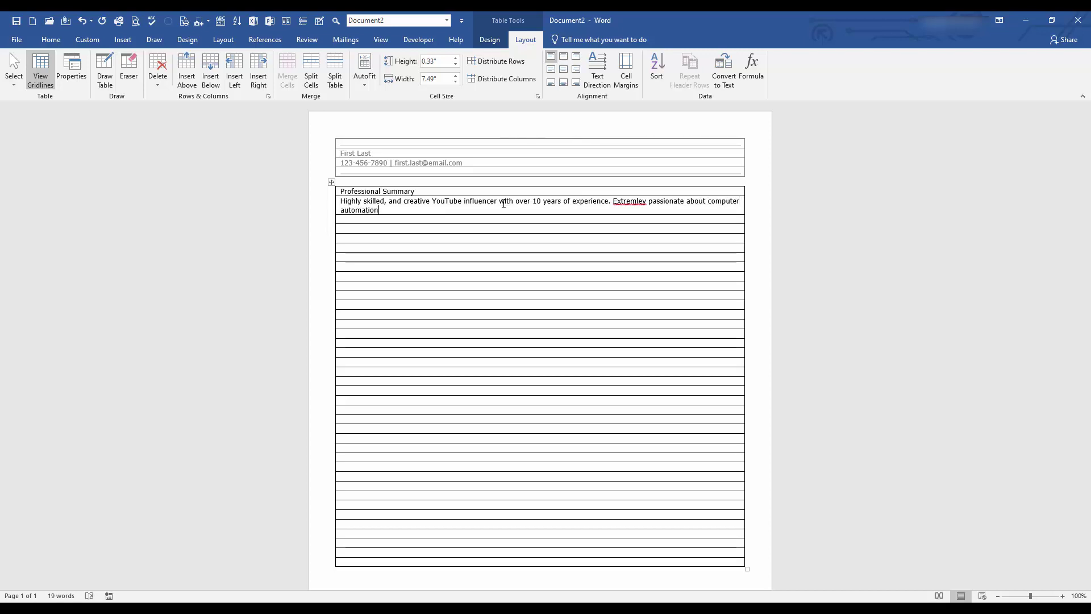
{"action": "type", "text": ", ard programming"}
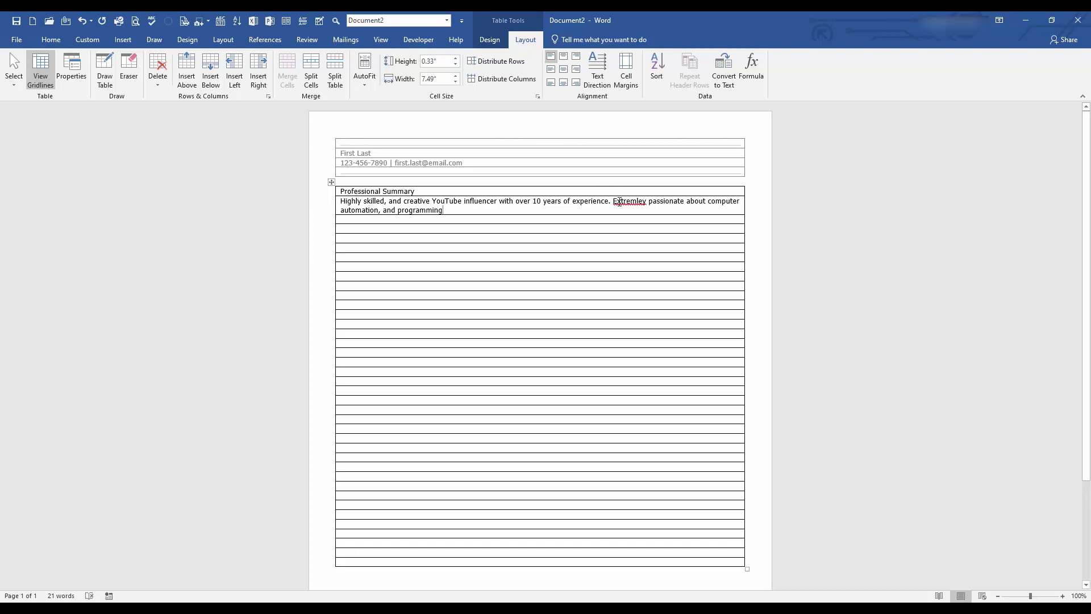
{"action": "right_click", "coordinate": [620, 202]}
{"action": "left_click", "coordinate": [616, 210]}
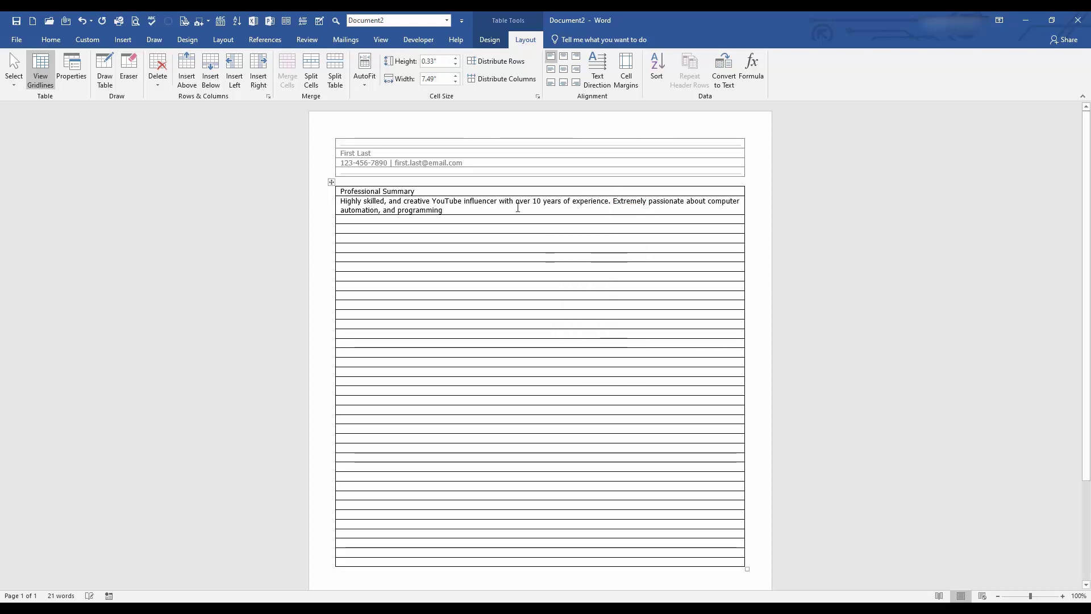
{"action": "left_click", "coordinate": [465, 219]}
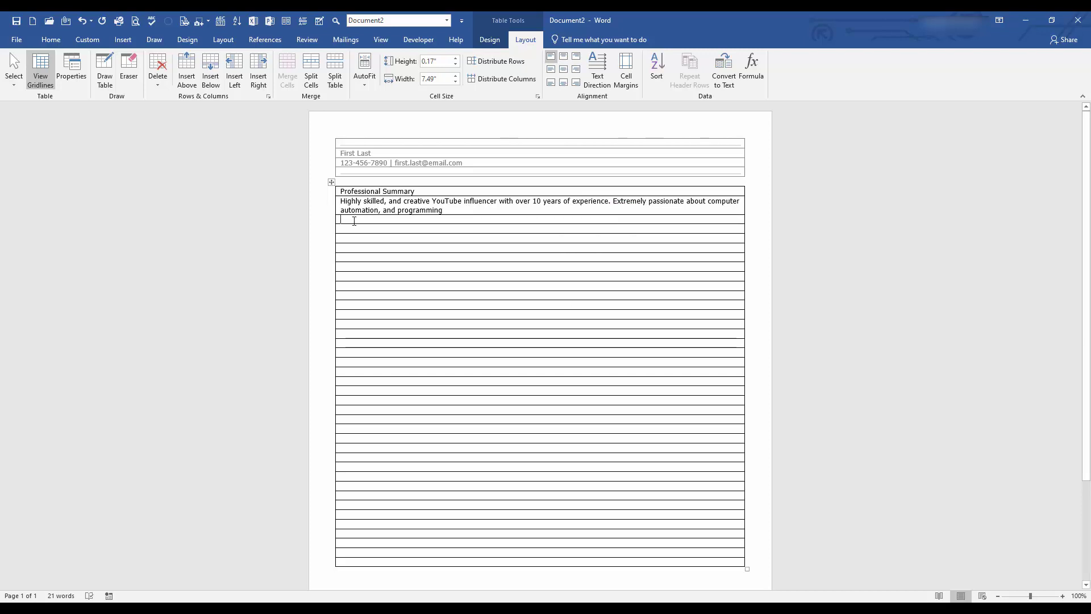
Step: Split the three empty rows into 3 columns and append '. Areas of technical skills include:'
{"action": "left_click_drag", "start_coordinate": [354, 223], "coordinate": [362, 229]}
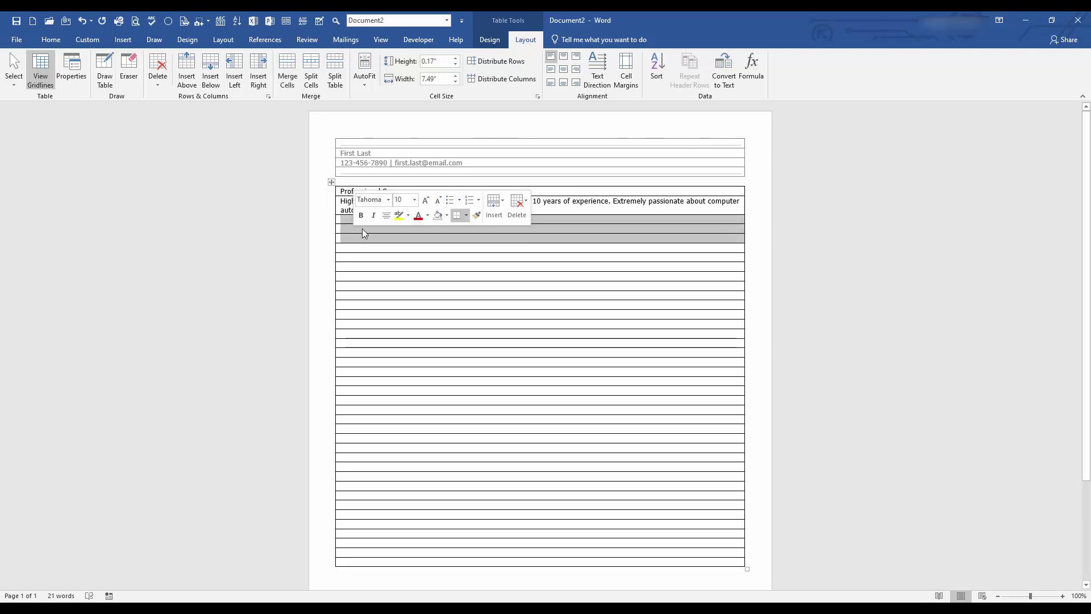
{"action": "left_click", "coordinate": [311, 81]}
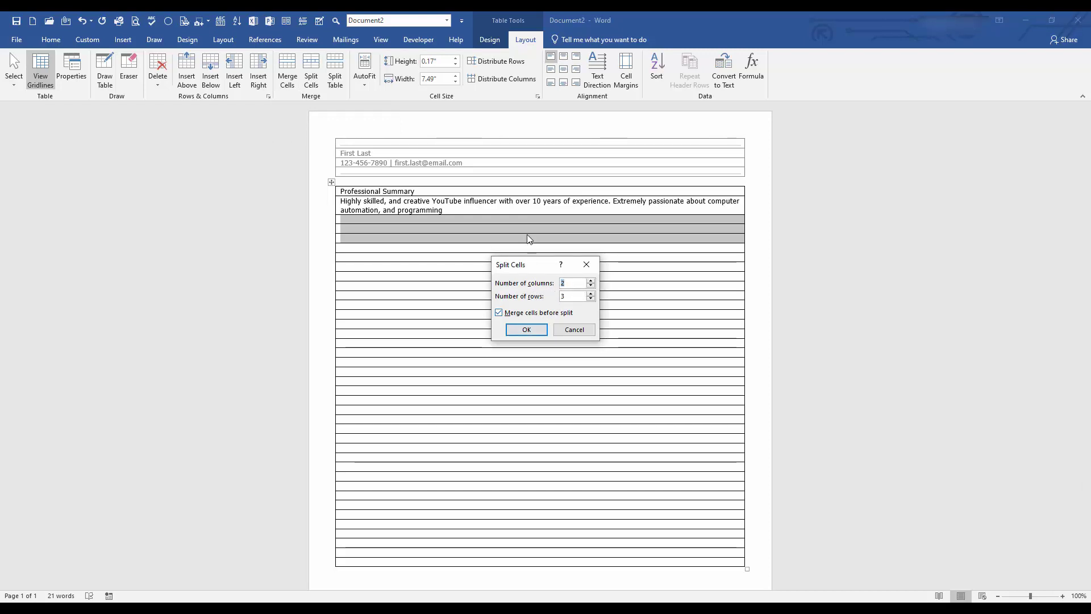
{"action": "left_click", "coordinate": [591, 281]}
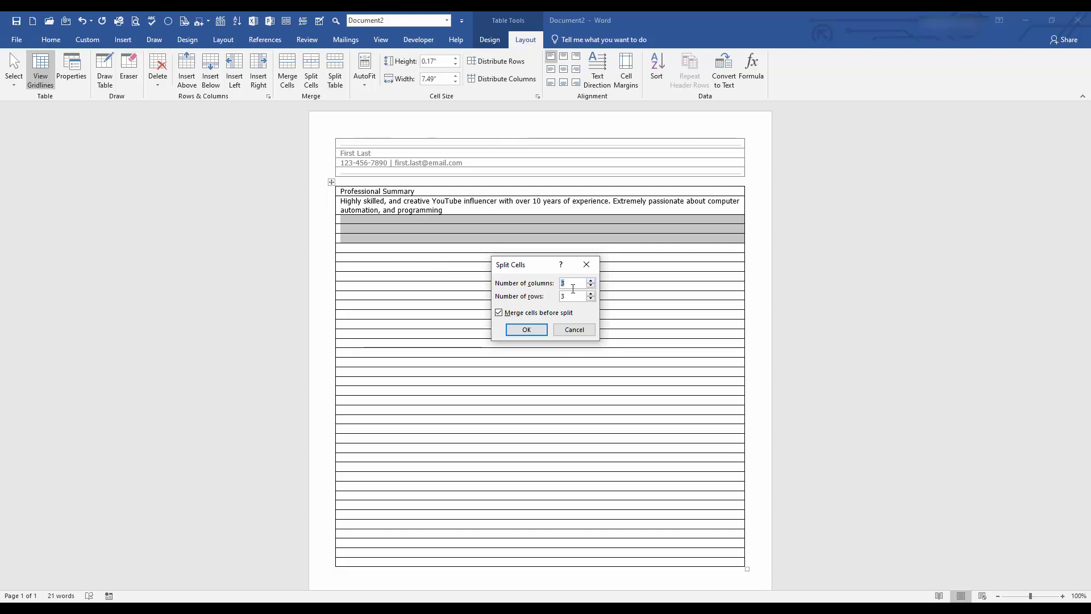
{"action": "left_click", "coordinate": [527, 330]}
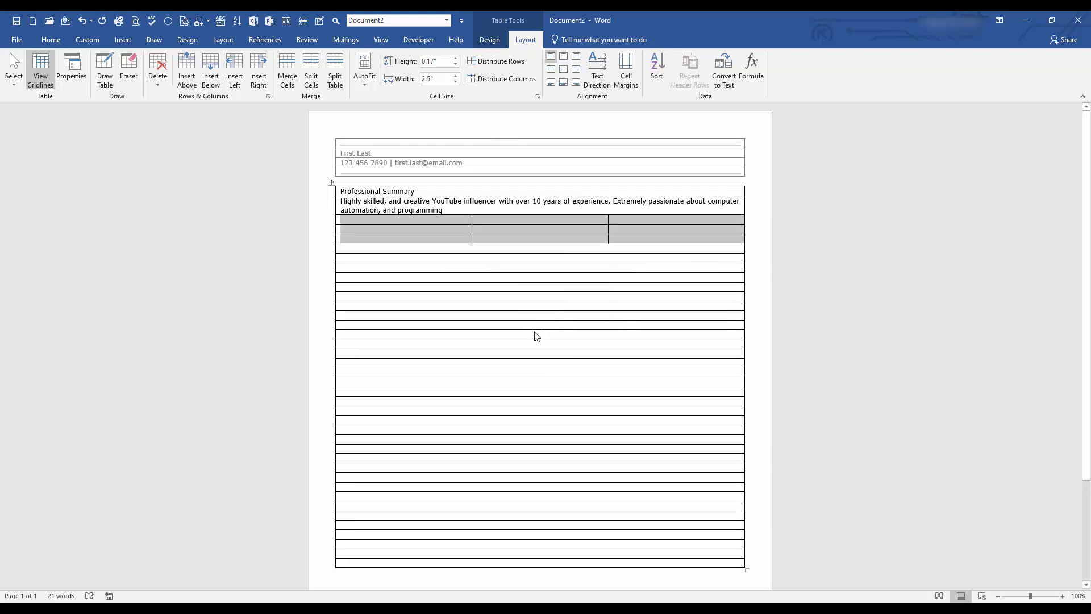
{"action": "left_click", "coordinate": [411, 222]}
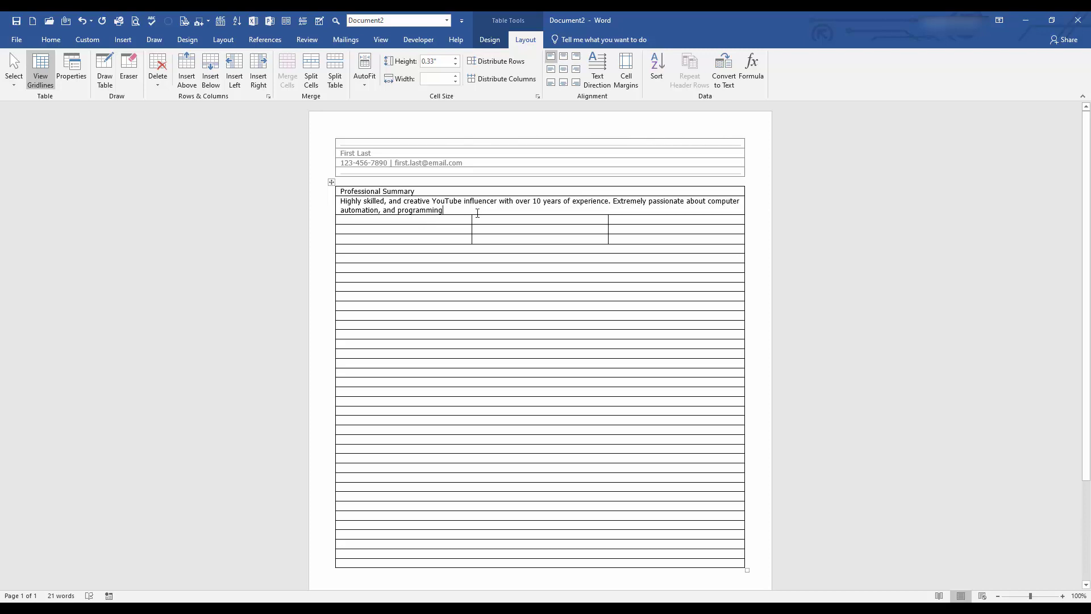
{"action": "type", "text": ". "}
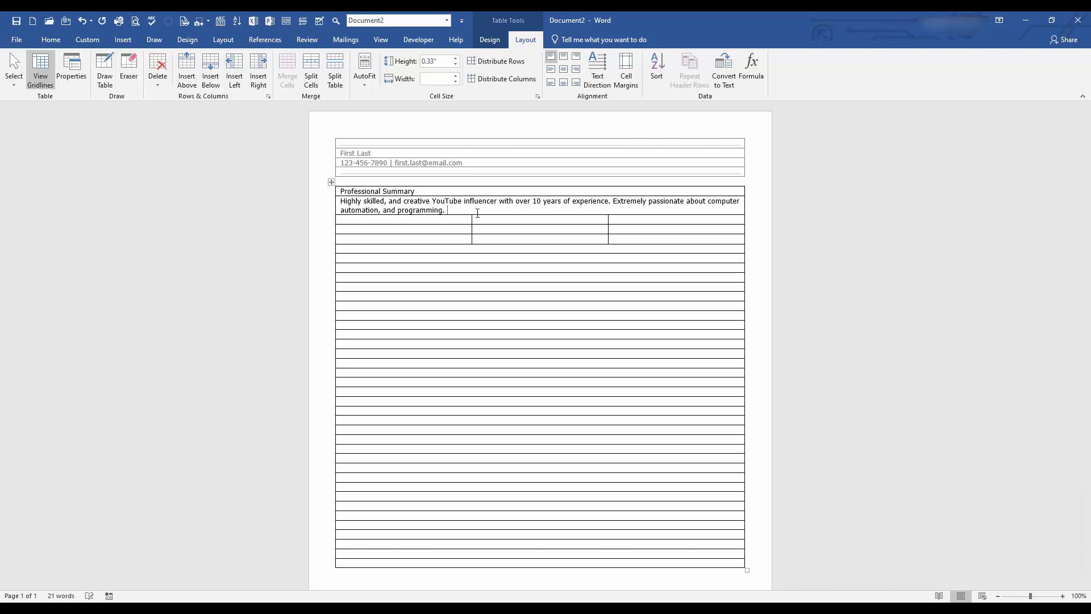
{"action": "type", "text": "Areas of techn"}
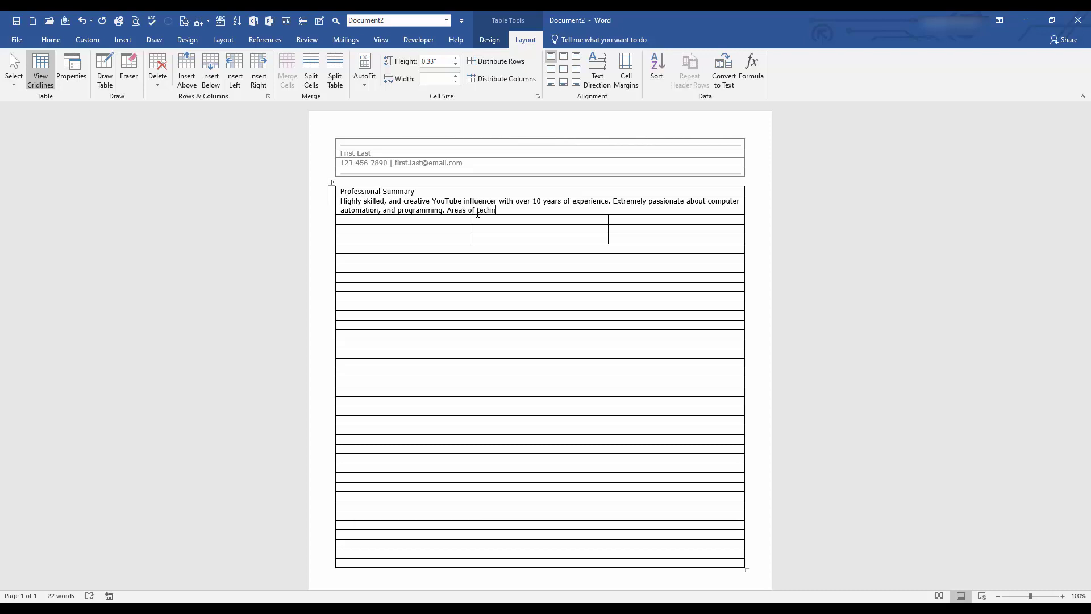
{"action": "type", "text": "ical skills include:"}
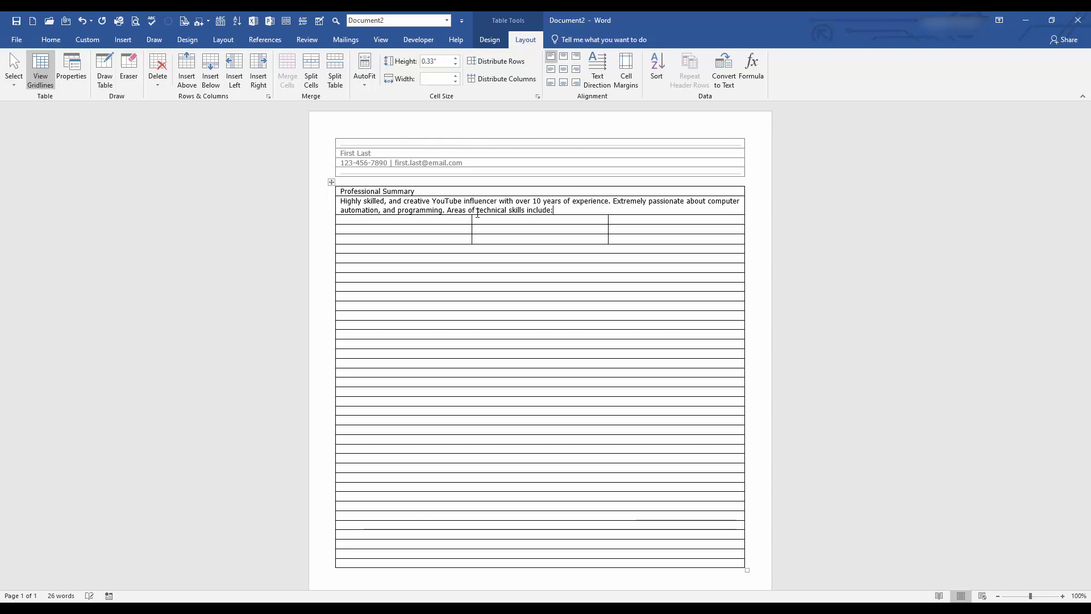
Step: Give the nine skills cells shadowed box bullets and decrease their indent
{"action": "left_click_drag", "start_coordinate": [432, 220], "coordinate": [621, 242]}
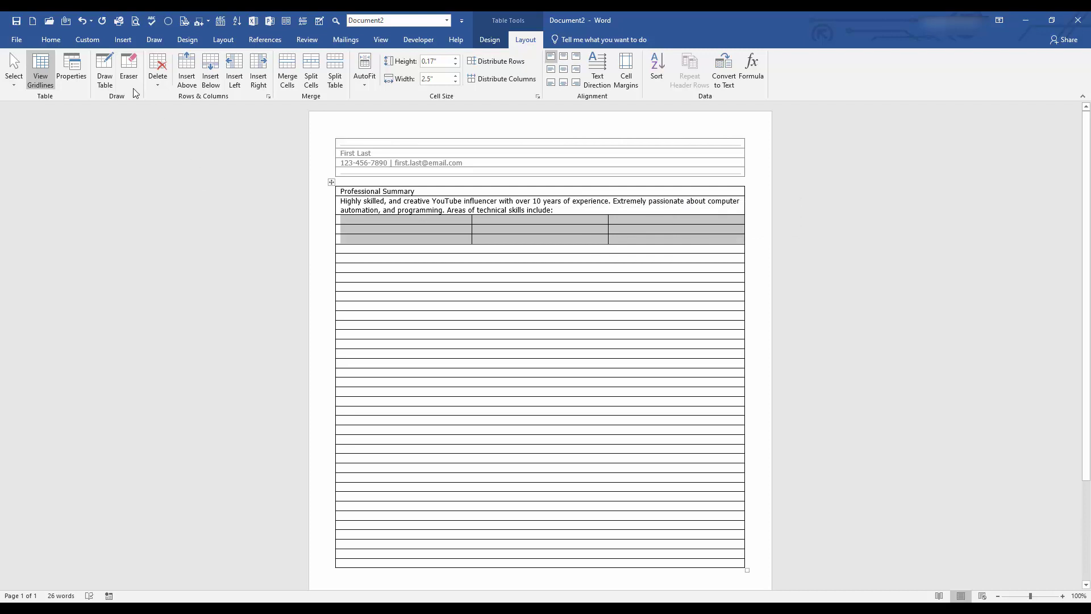
{"action": "left_click", "coordinate": [59, 42]}
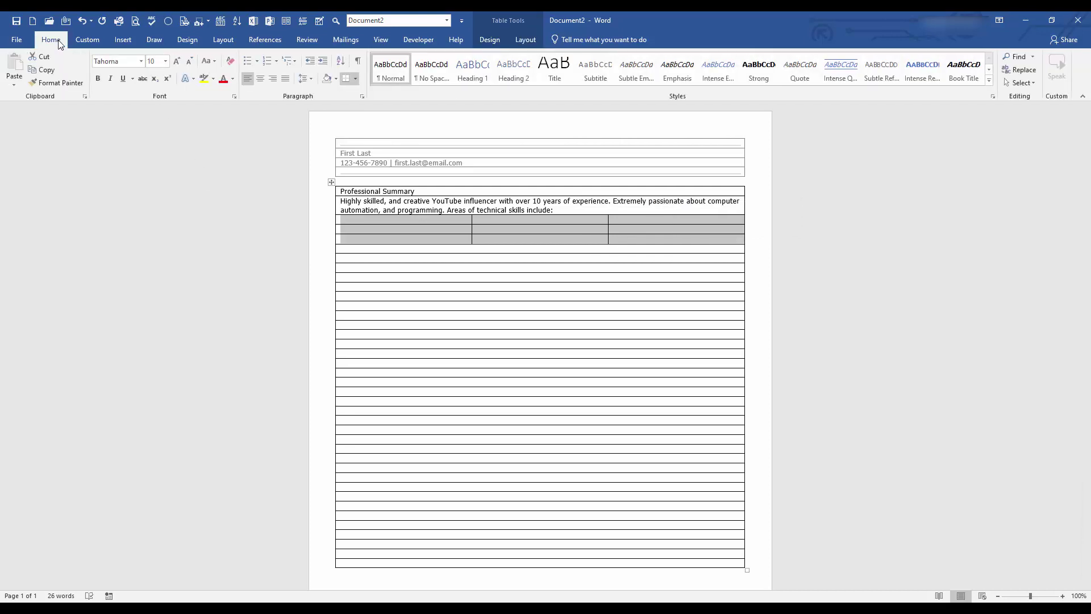
{"action": "left_click", "coordinate": [247, 62]}
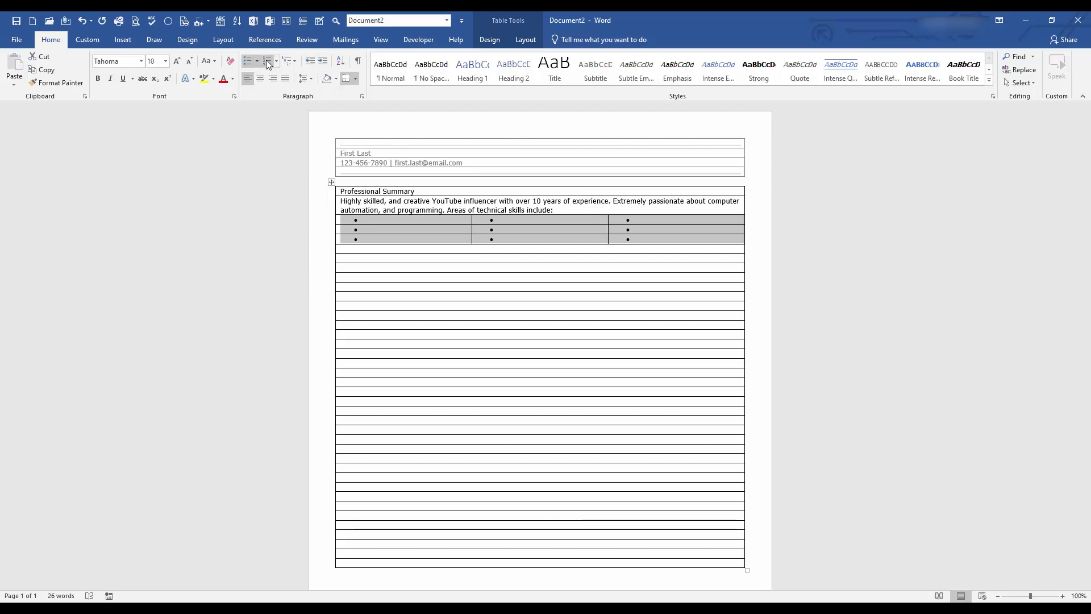
{"action": "left_click", "coordinate": [257, 61]}
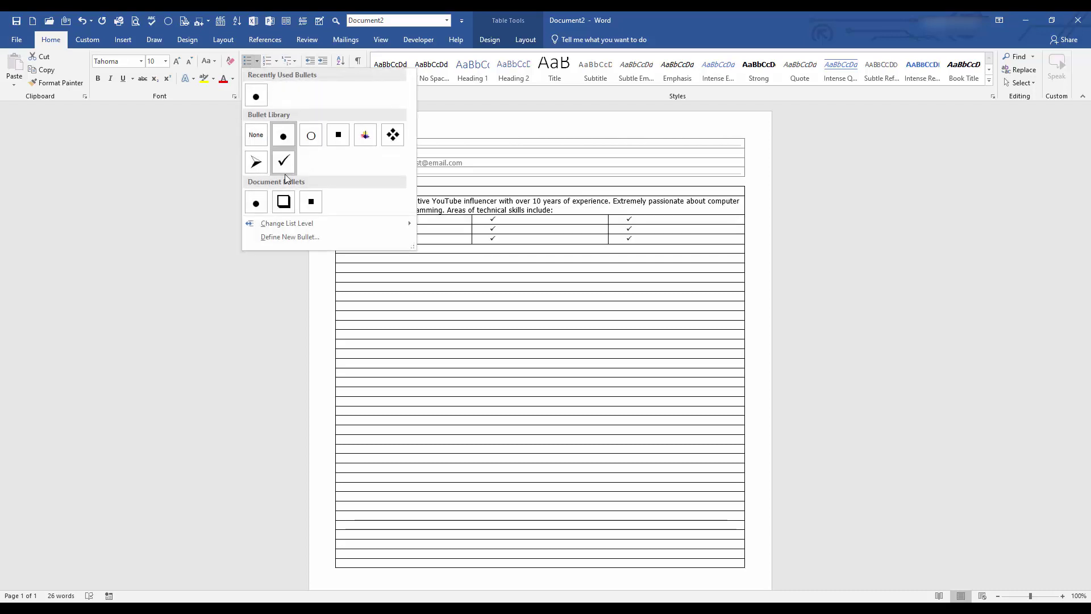
{"action": "left_click", "coordinate": [284, 201]}
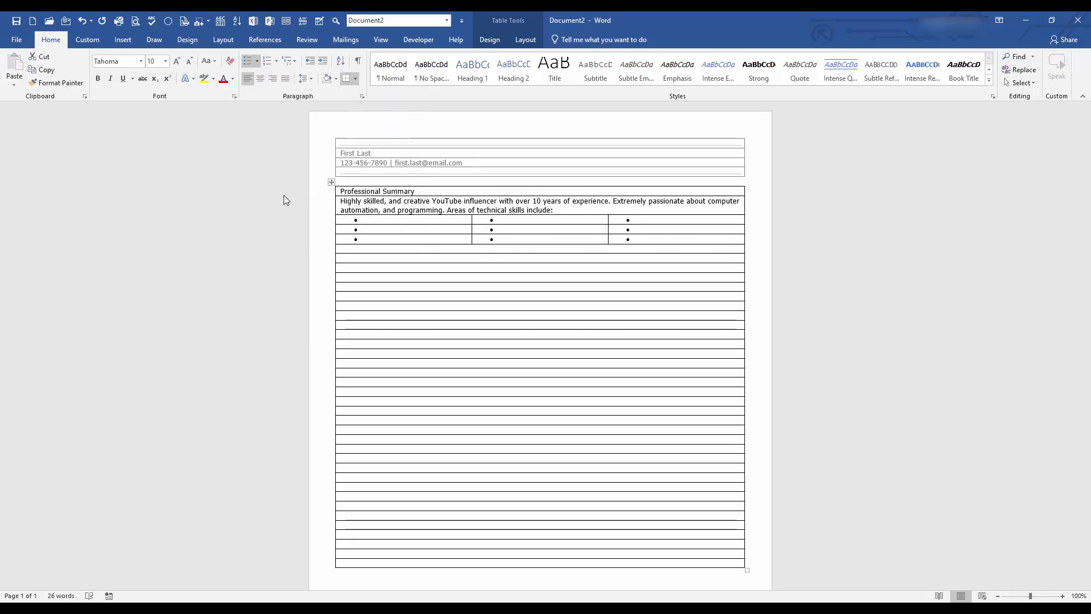
{"action": "left_click", "coordinate": [312, 62]}
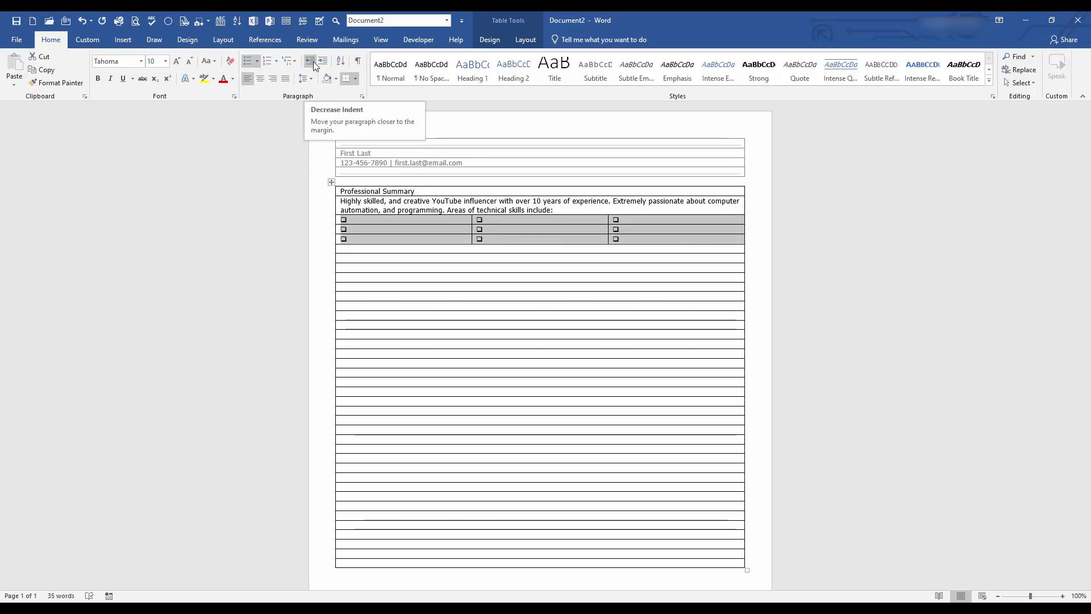
Step: Fill the first skills column with Photo Shop, C#/ASP.NET and Java
{"action": "left_click", "coordinate": [400, 225]}
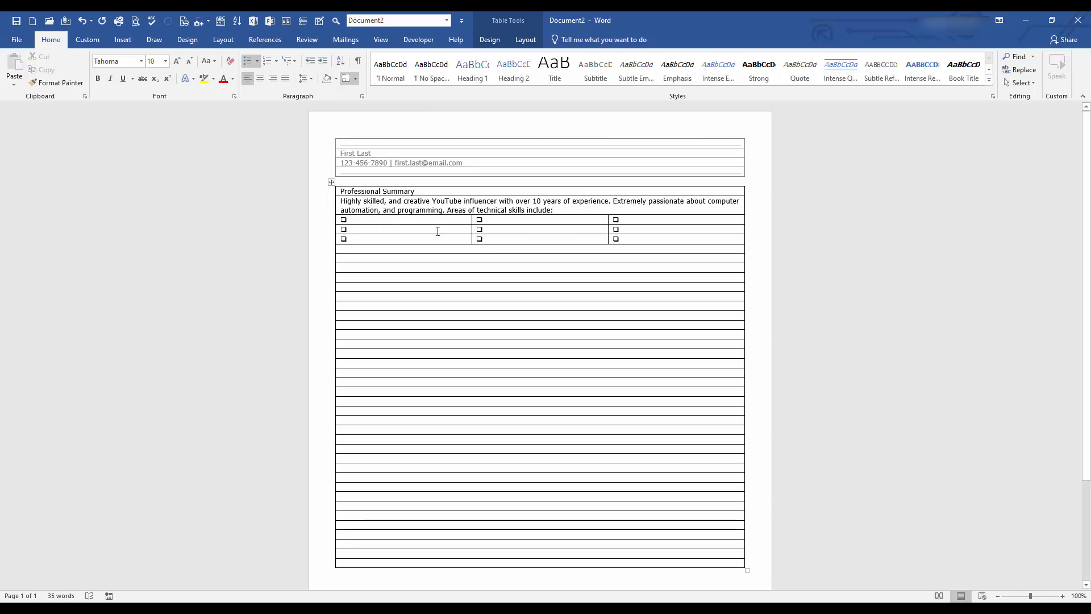
{"action": "type", "text": "Photo Shop"}
{"action": "left_click", "coordinate": [437, 230]}
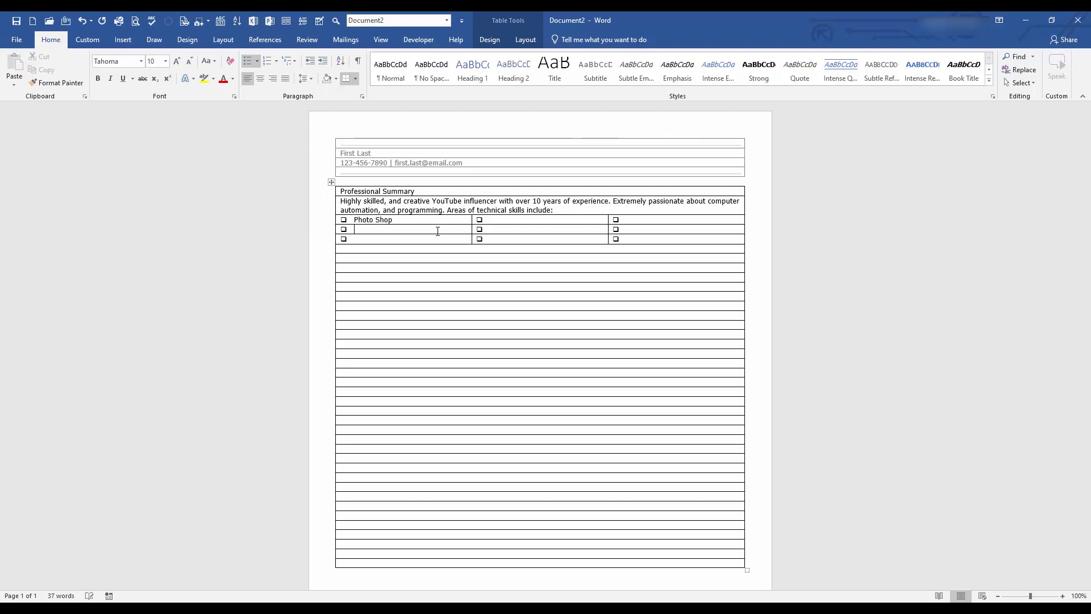
{"action": "type", "text": "C#"}
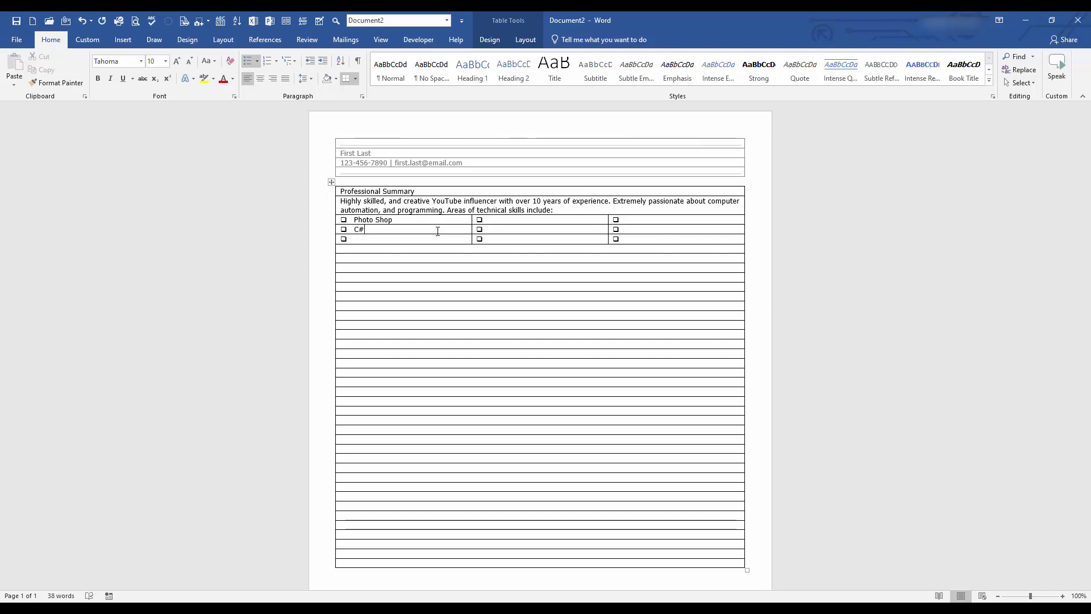
{"action": "type", "text": "/ASP"}
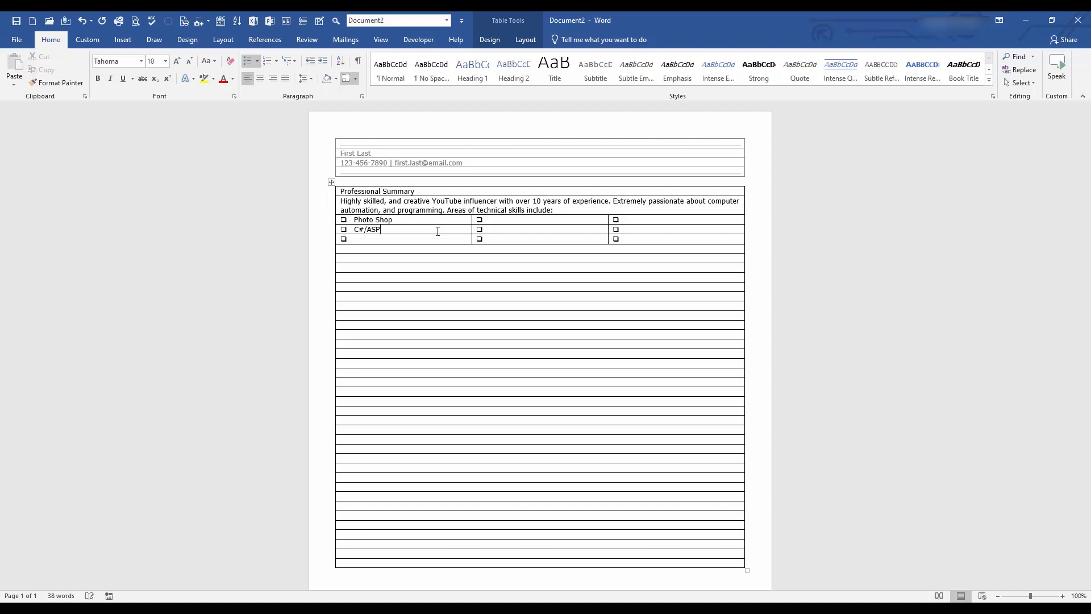
{"action": "type", "text": ".NET"}
{"action": "key", "text": "Down"}
{"action": "type", "text": "Java"}
Step: Fill the second column with Python, Linux/Unix and Microsoft SQL
{"action": "left_click", "coordinate": [506, 221]}
{"action": "type", "text": "Python"}
{"action": "key", "text": "Down"}
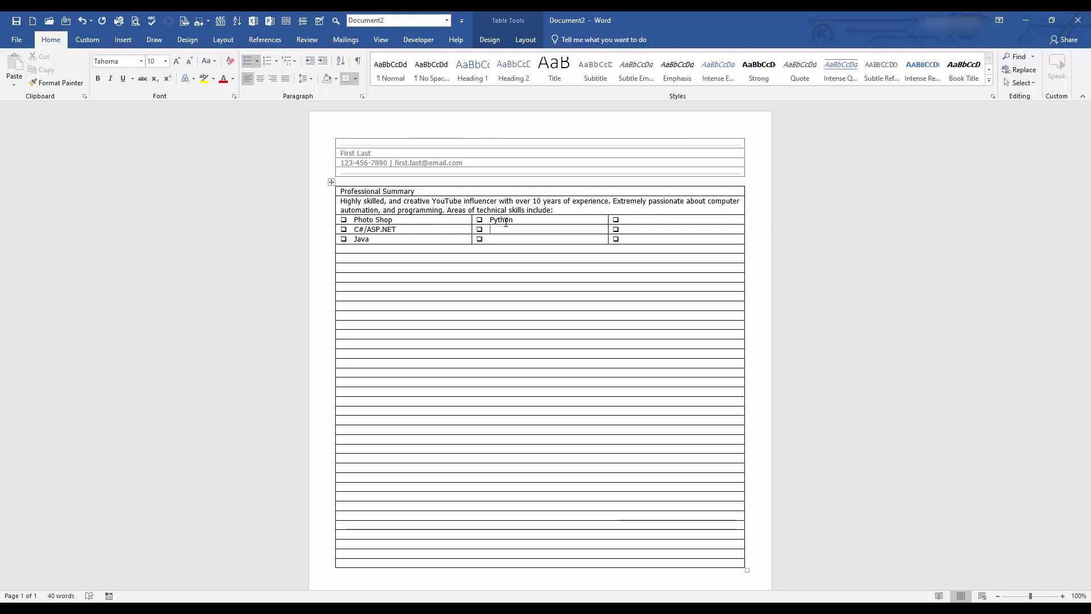
{"action": "type", "text": "Linux/Unix"}
{"action": "key", "text": "Down"}
{"action": "type", "text": "DAta"}
{"action": "key", "text": "BackSpace"}
{"action": "type", "text": "SQ"}
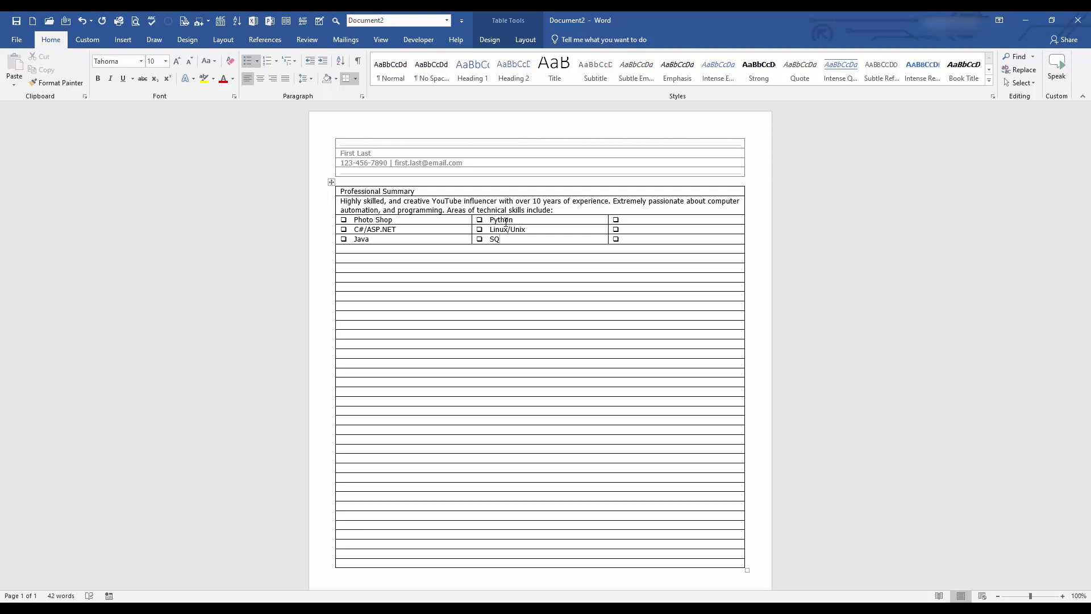
{"action": "type", "text": "L Micro"}
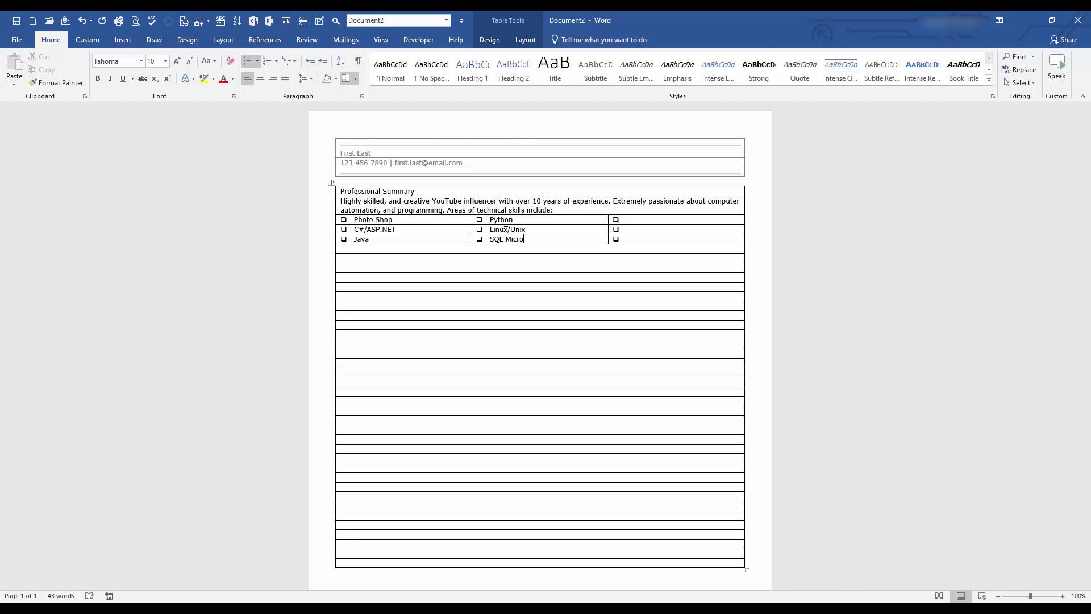
{"action": "type", "text": "r"}
{"action": "key", "text": "BackSpace"}
{"action": "key", "text": "BackSpace"}
{"action": "key", "text": "BackSpace"}
{"action": "key", "text": "BackSpace"}
{"action": "key", "text": "BackSpace"}
{"action": "key", "text": "BackSpace"}
{"action": "key", "text": "BackSpace"}
{"action": "key", "text": "BackSpace"}
{"action": "type", "text": "Microsoft SQL"}
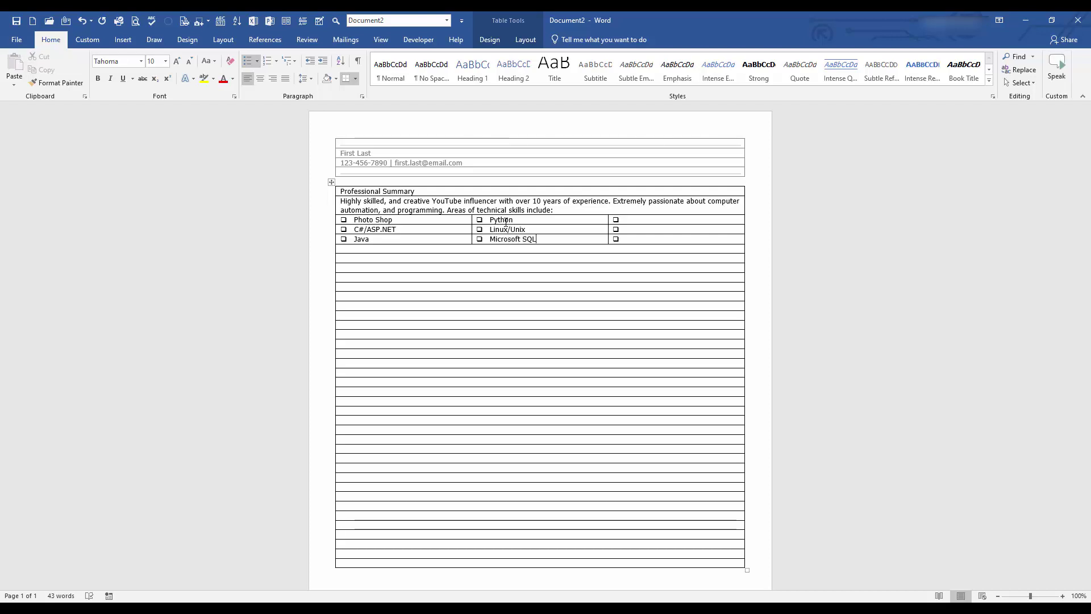
Step: Fill the third column with AutoHotkey, GitHub and Visual Studio
{"action": "key", "text": "Tab"}
{"action": "type", "text": "AutoHotkey"}
{"action": "key", "text": "Down"}
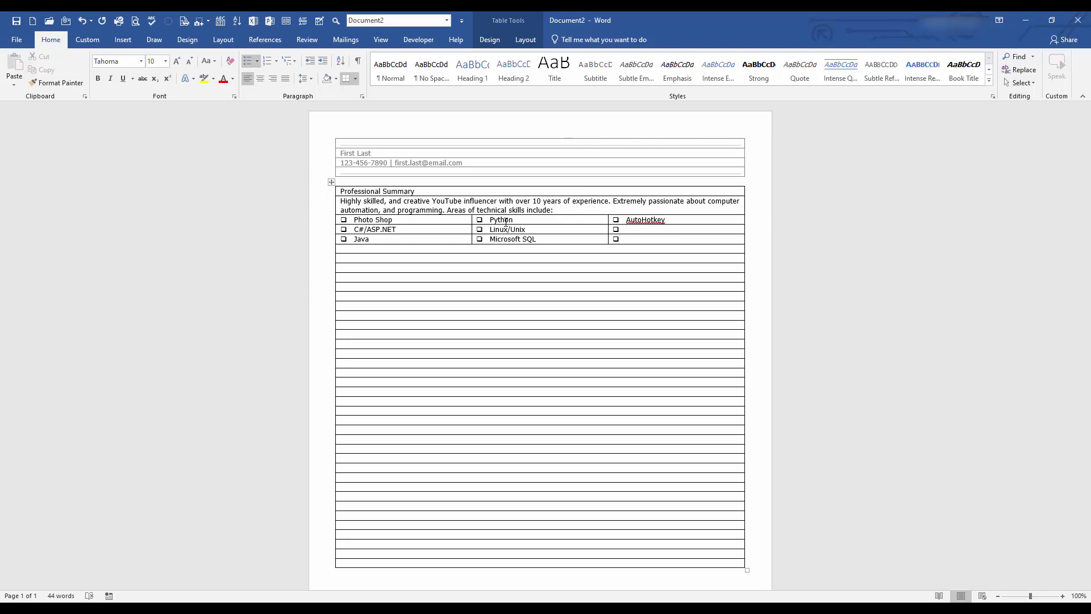
{"action": "type", "text": "GitHub"}
{"action": "key", "text": "Down"}
{"action": "type", "text": "Visual Stu"}
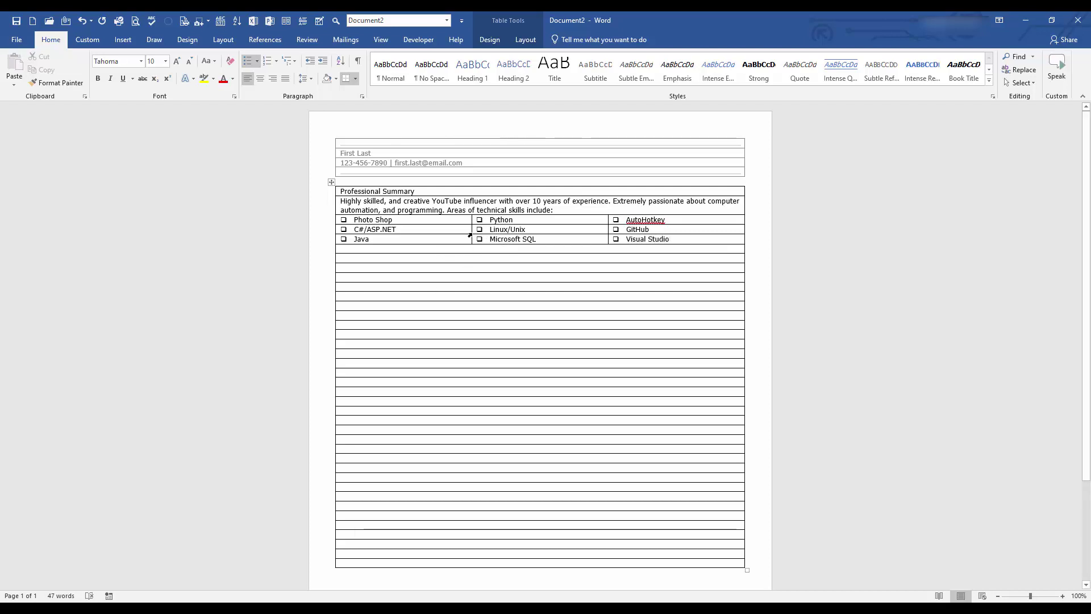
Step: Add a rule, the heading 'Professional Experience' with typos corrected, and another rule beneath
{"action": "left_click", "coordinate": [412, 250]}
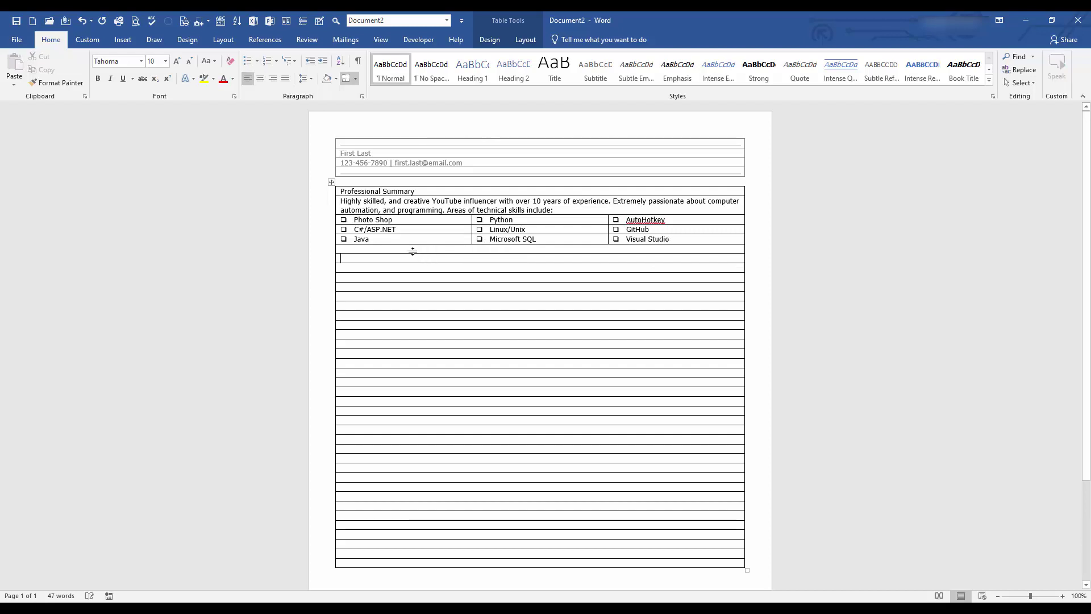
{"action": "left_click", "coordinate": [303, 22]}
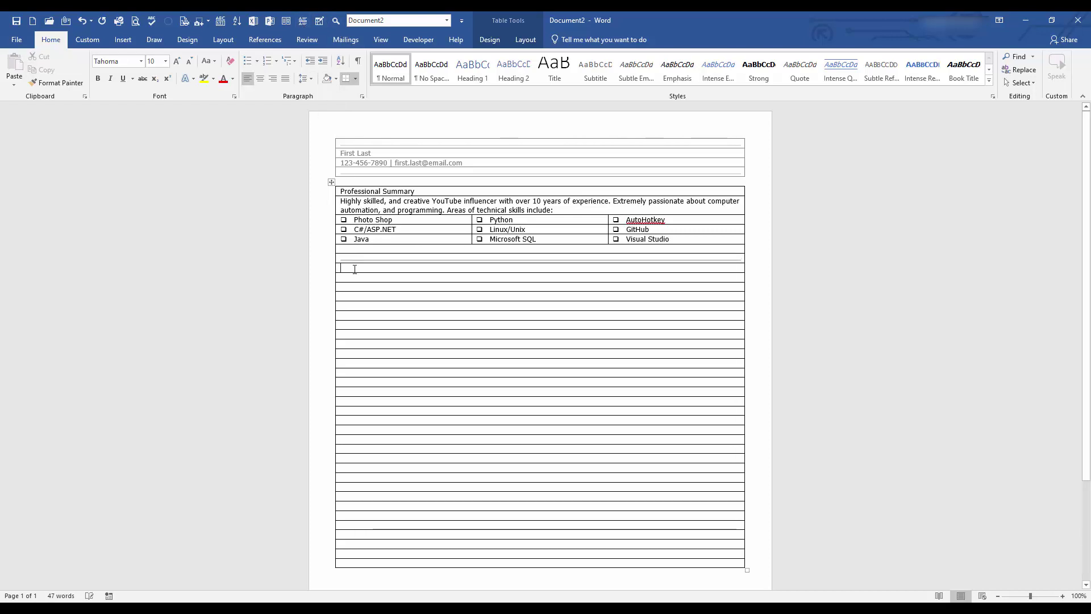
{"action": "type", "text": "Pro"}
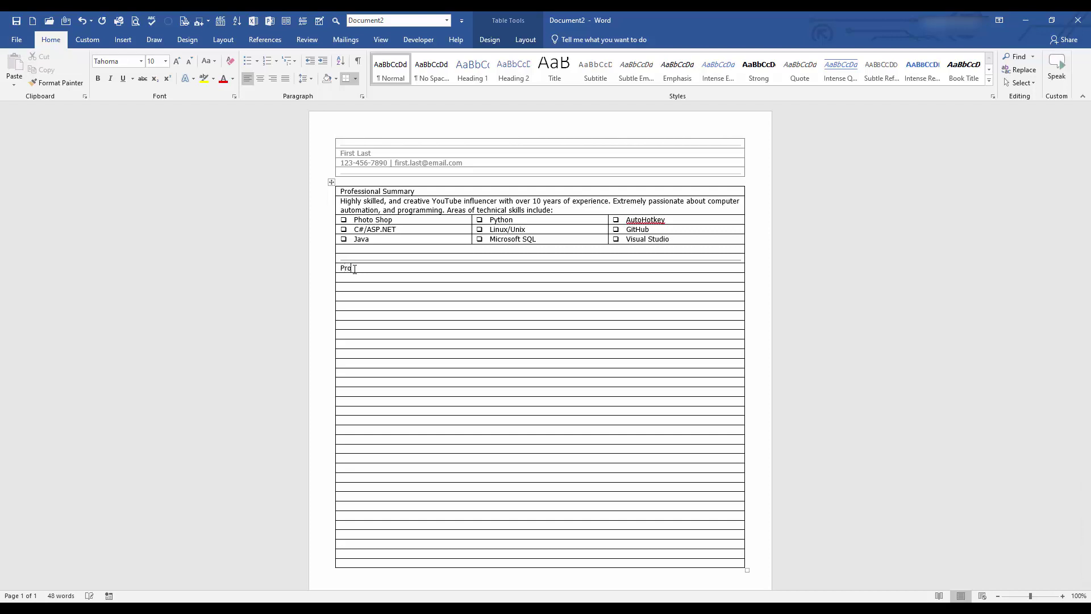
{"action": "type", "text": "fessioanl Expereince"}
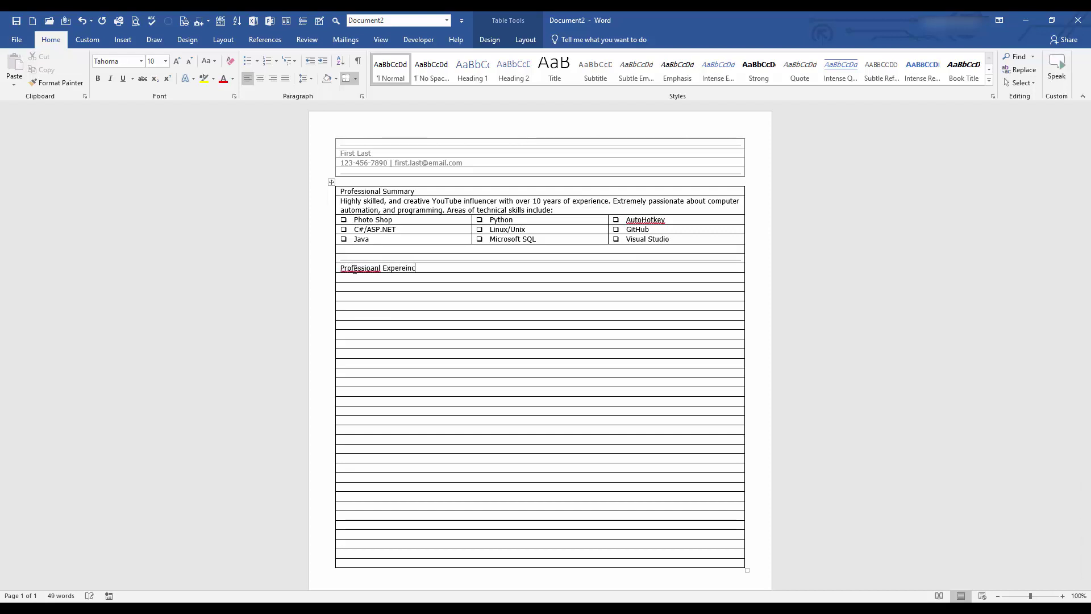
{"action": "right_click", "coordinate": [392, 268]}
{"action": "left_click", "coordinate": [388, 277]}
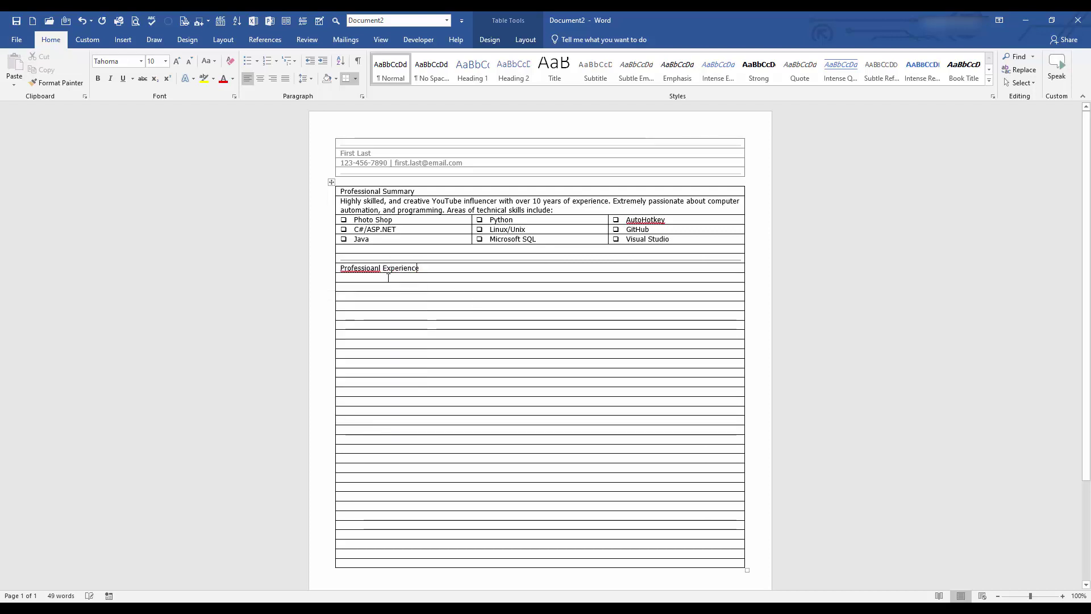
{"action": "right_click", "coordinate": [353, 268]}
{"action": "left_click", "coordinate": [348, 276]}
{"action": "key", "text": "Down"}
{"action": "left_click", "coordinate": [345, 77]}
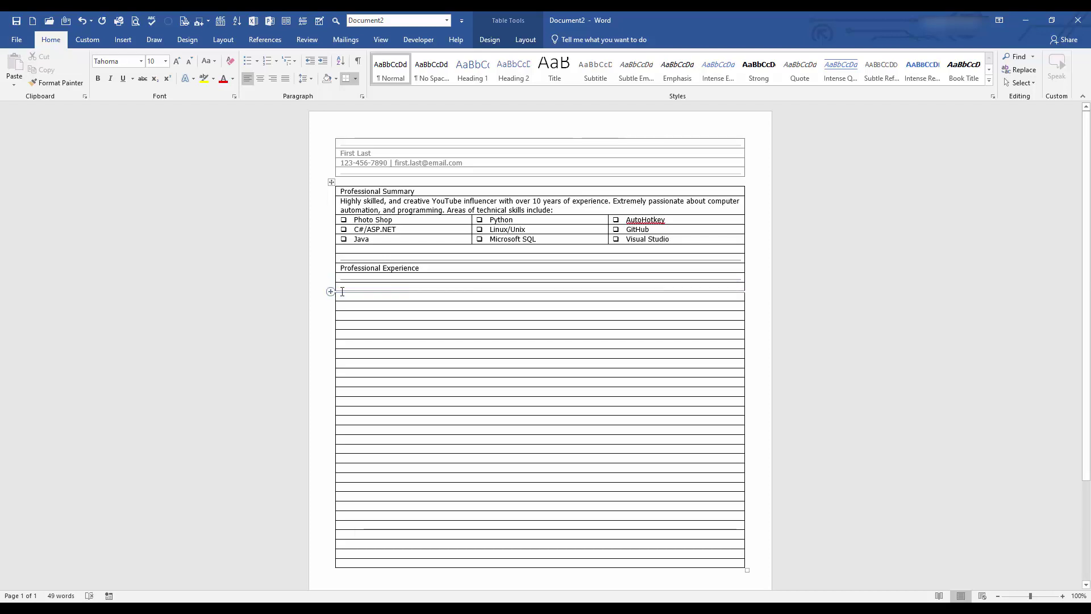
Step: Insert a new row below the rule and split it into two cells
{"action": "left_click", "coordinate": [330, 292]}
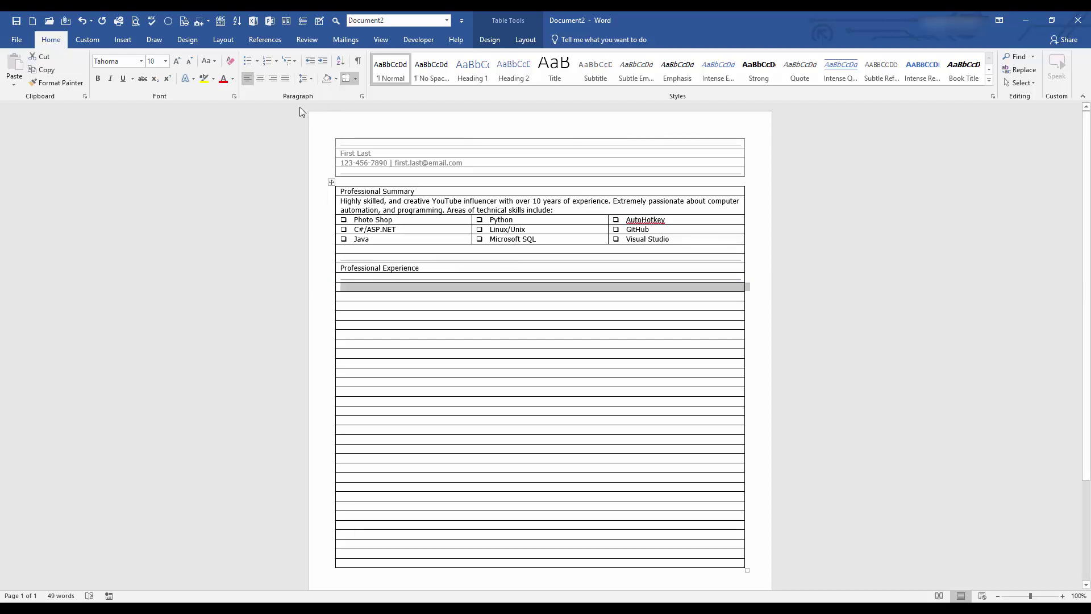
{"action": "left_click", "coordinate": [525, 40]}
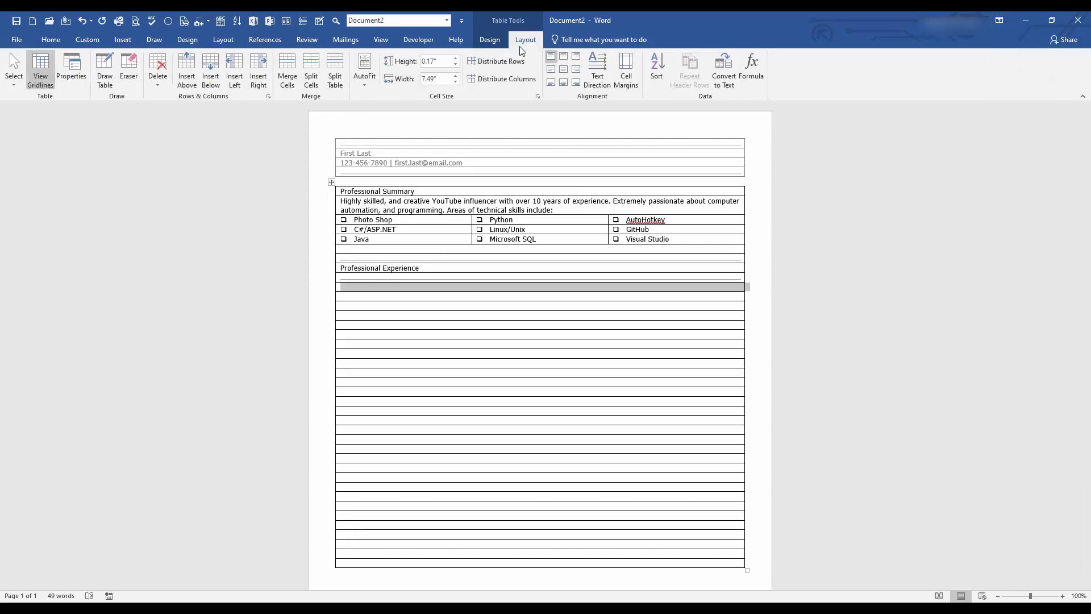
{"action": "left_click", "coordinate": [310, 72]}
{"action": "left_click", "coordinate": [527, 329]}
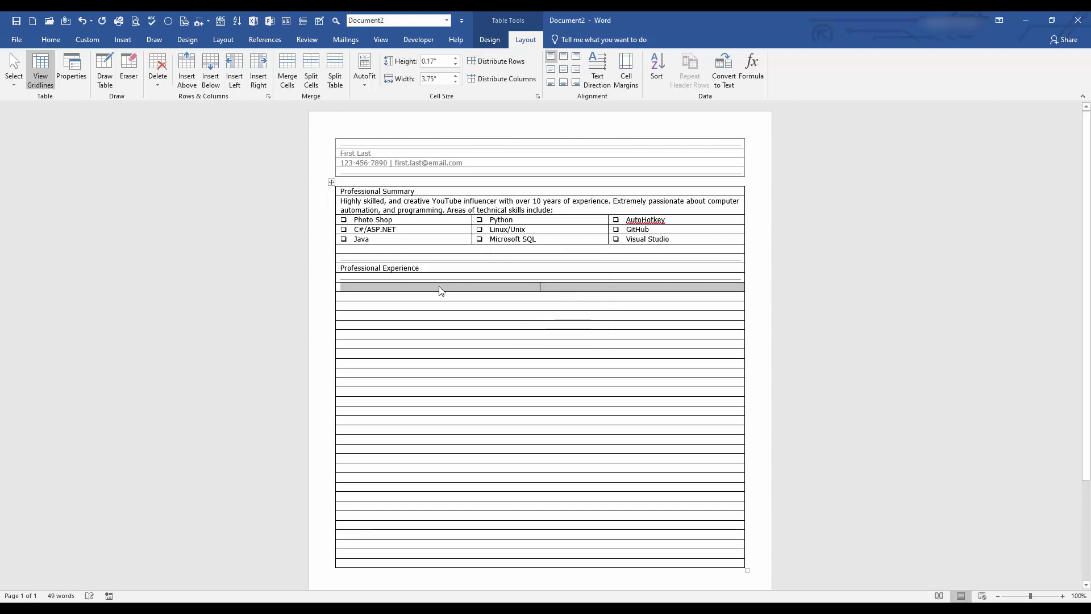
Step: Enter 'Company Name' and 'Month yyyy - Current', with 'Title of your Position' below
{"action": "left_click", "coordinate": [551, 317]}
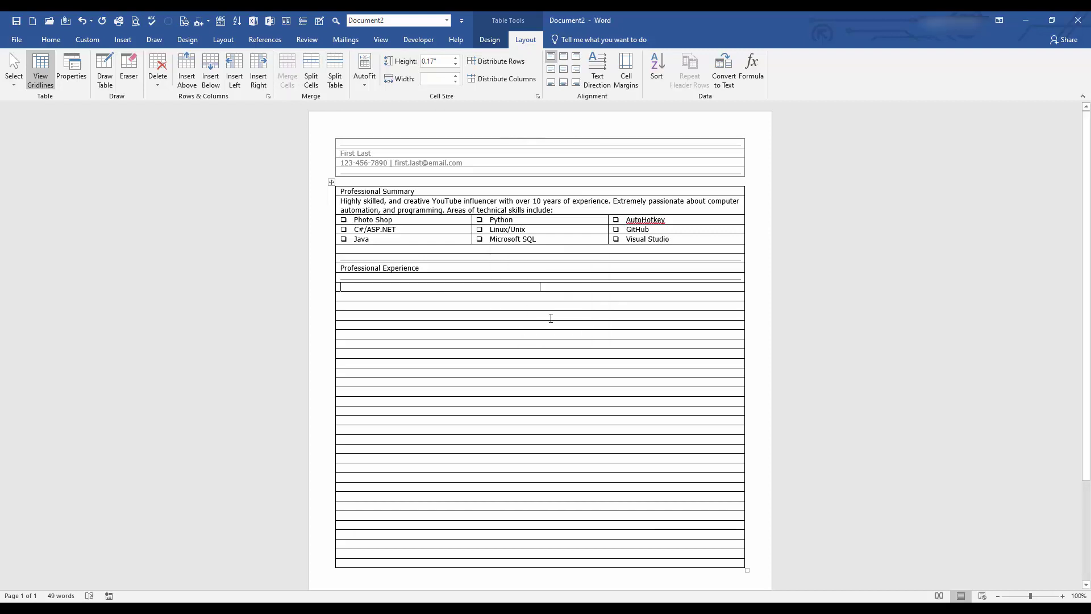
{"action": "type", "text": "Co"}
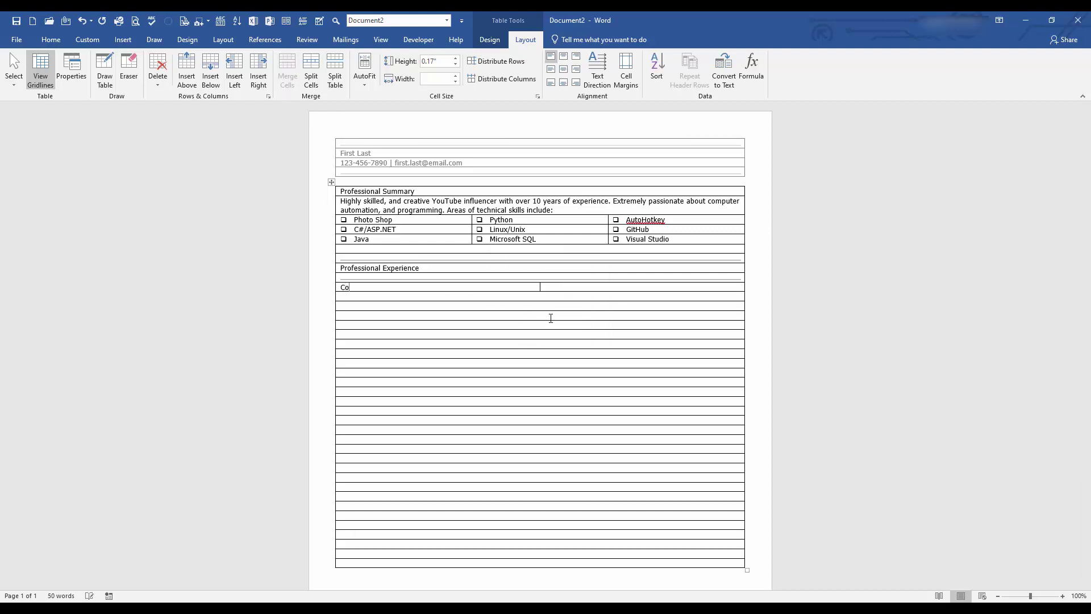
{"action": "type", "text": "mpany Name"}
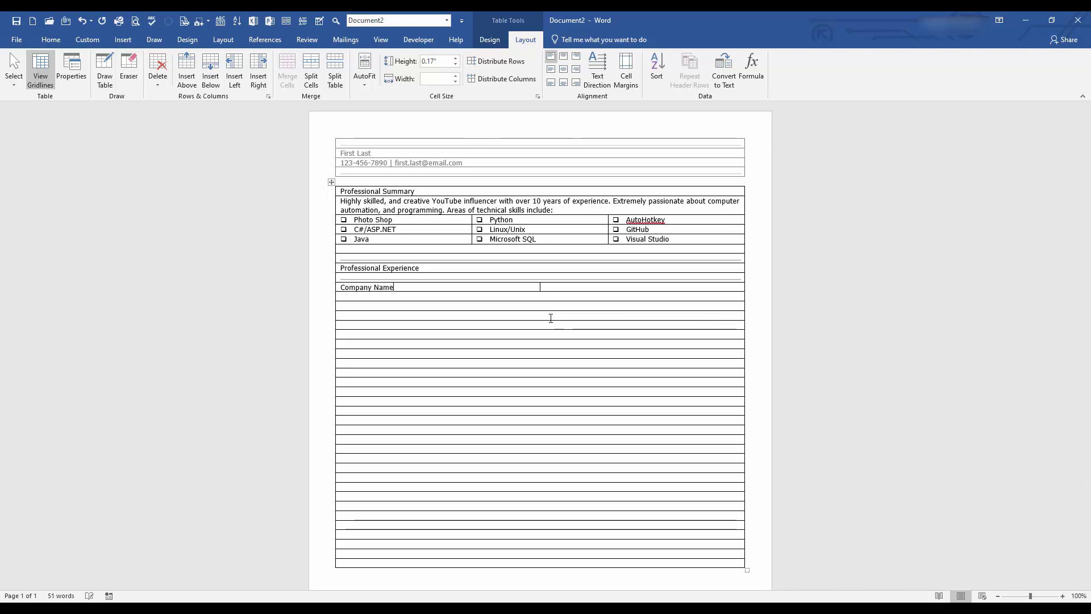
{"action": "type", "text": "Month yyyy - Current"}
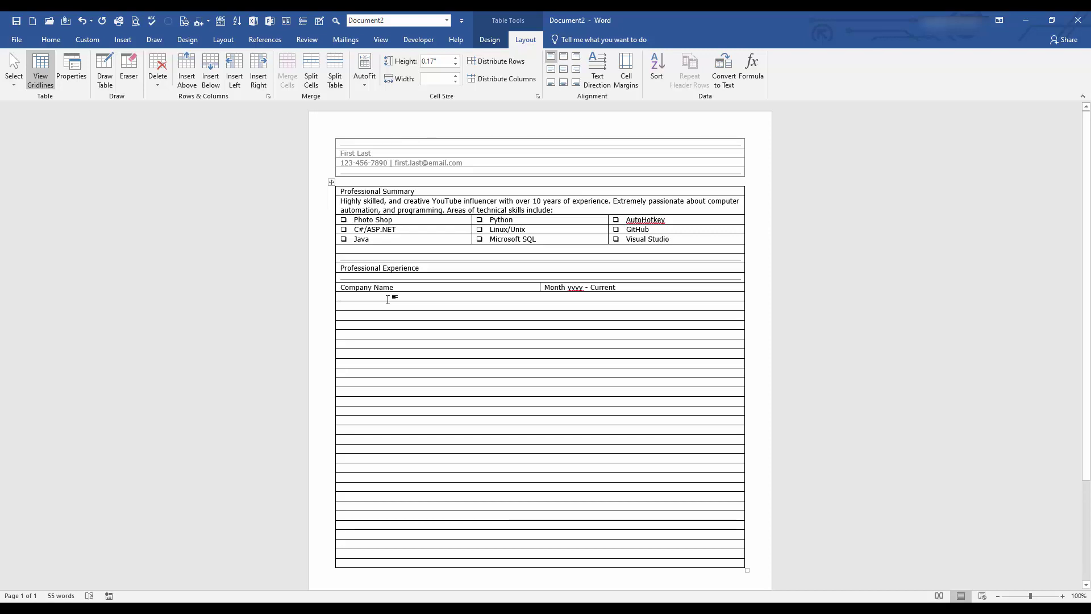
{"action": "type", "text": "Titl"}
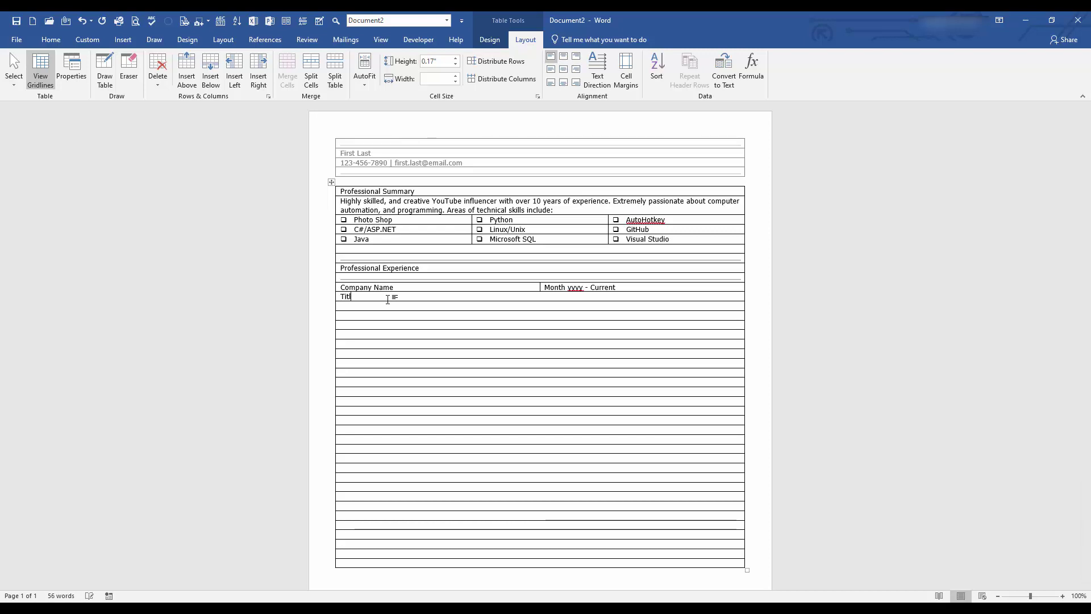
{"action": "type", "text": "e of your Position"}
Step: Give the three rows under the position title small square bullets with decreased indent
{"action": "left_click_drag", "start_coordinate": [375, 305], "coordinate": [370, 328]}
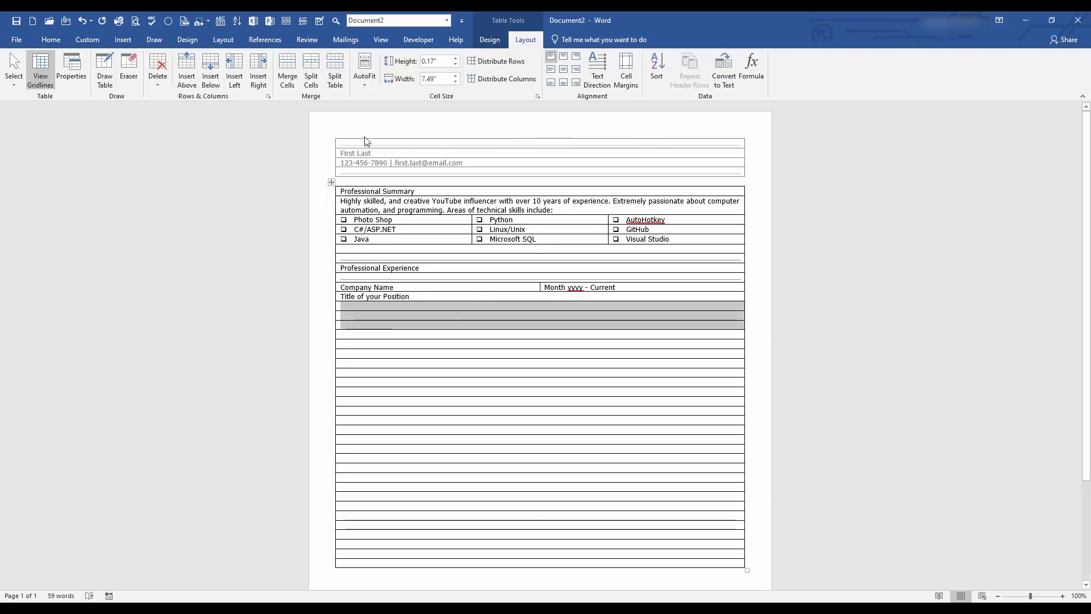
{"action": "left_click", "coordinate": [51, 39]}
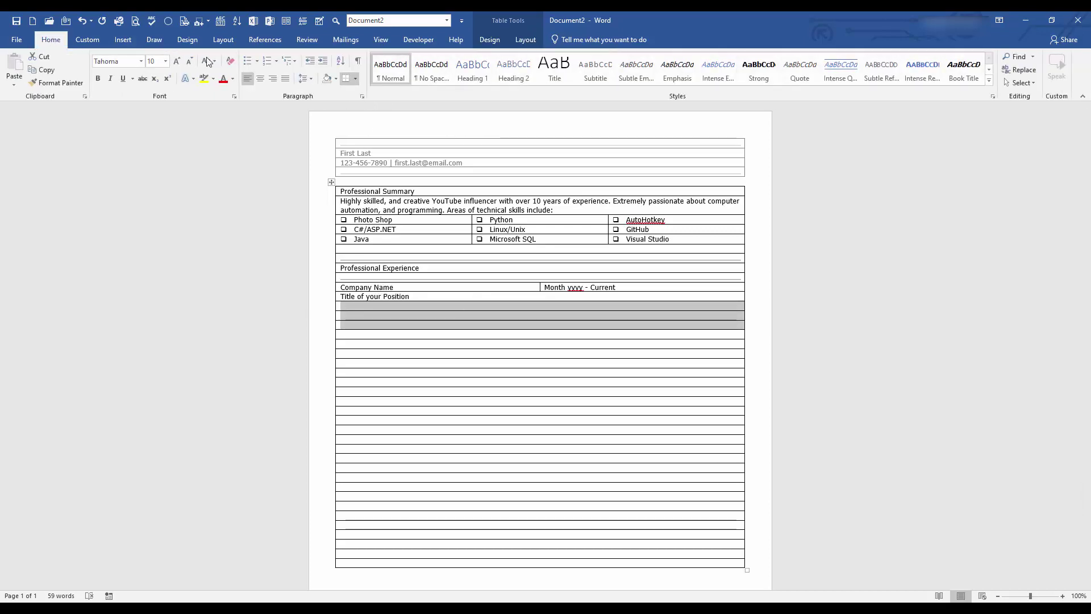
{"action": "left_click", "coordinate": [249, 61]}
{"action": "left_click", "coordinate": [257, 61]}
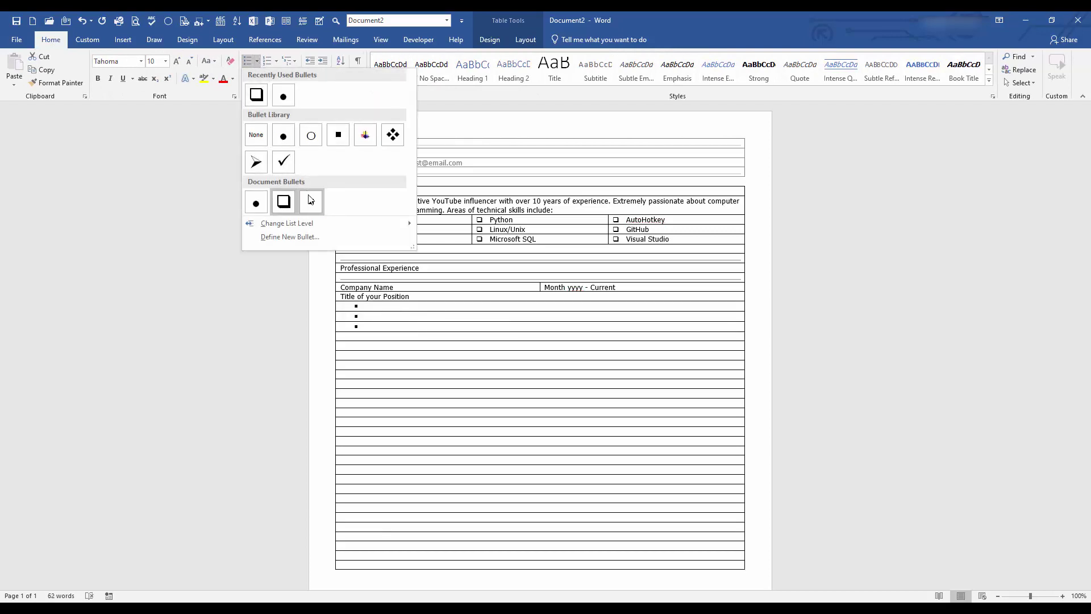
{"action": "left_click", "coordinate": [311, 202]}
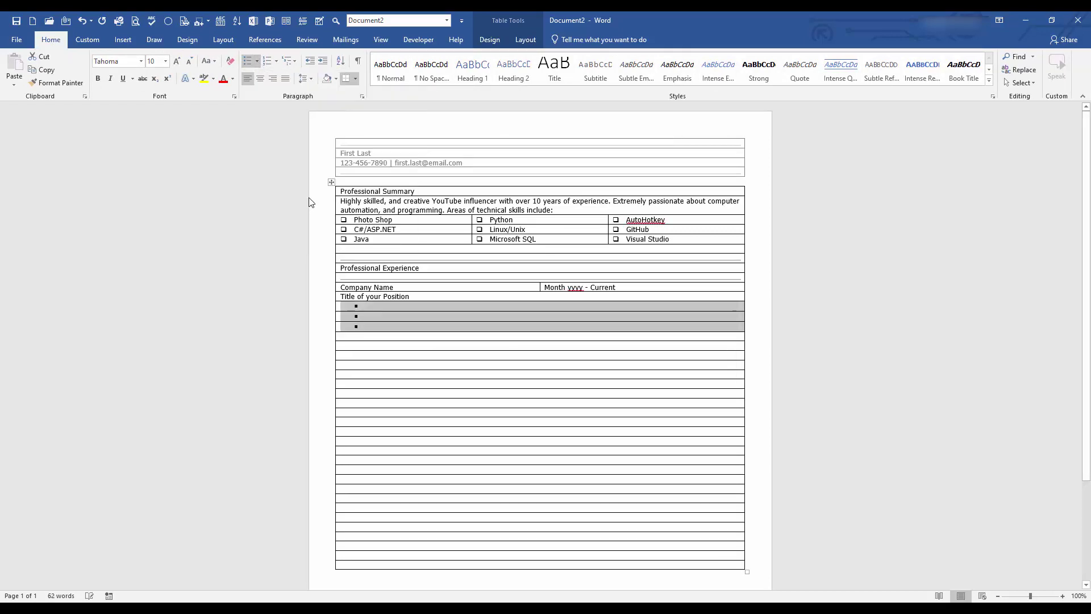
{"action": "left_click", "coordinate": [310, 60]}
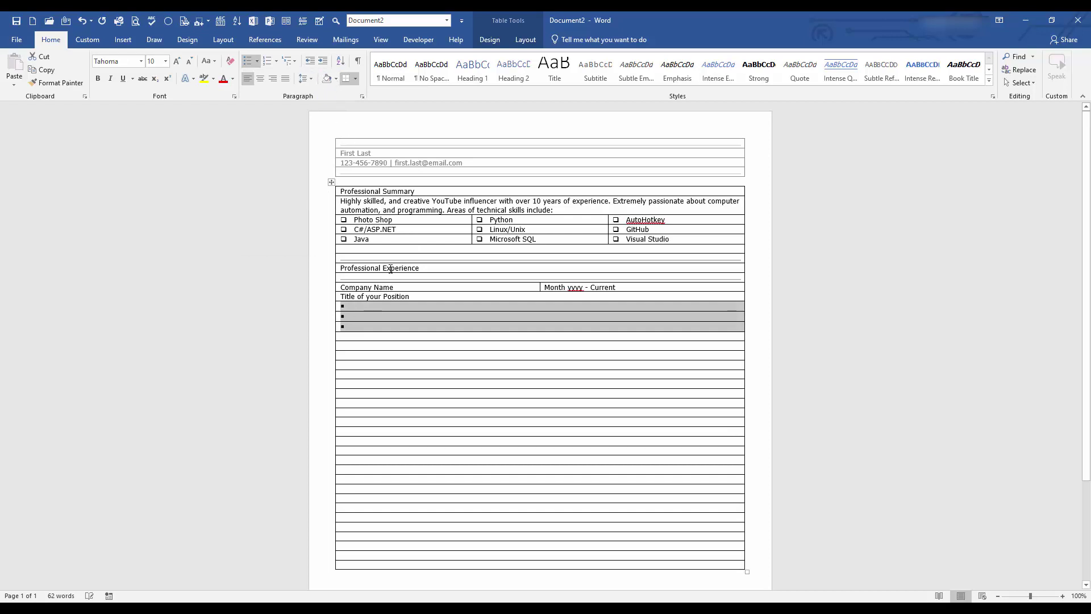
Step: Type the automation, server-cost and SQL-speed achievements, then select the entry from Company Name down
{"action": "left_click", "coordinate": [379, 311]}
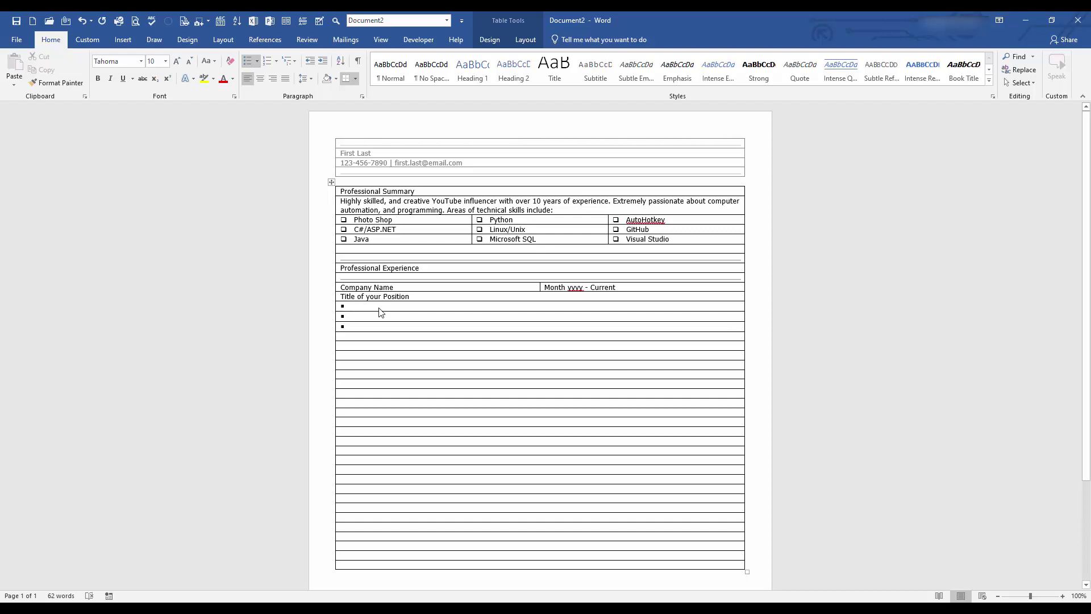
{"action": "type", "text": "Automate "}
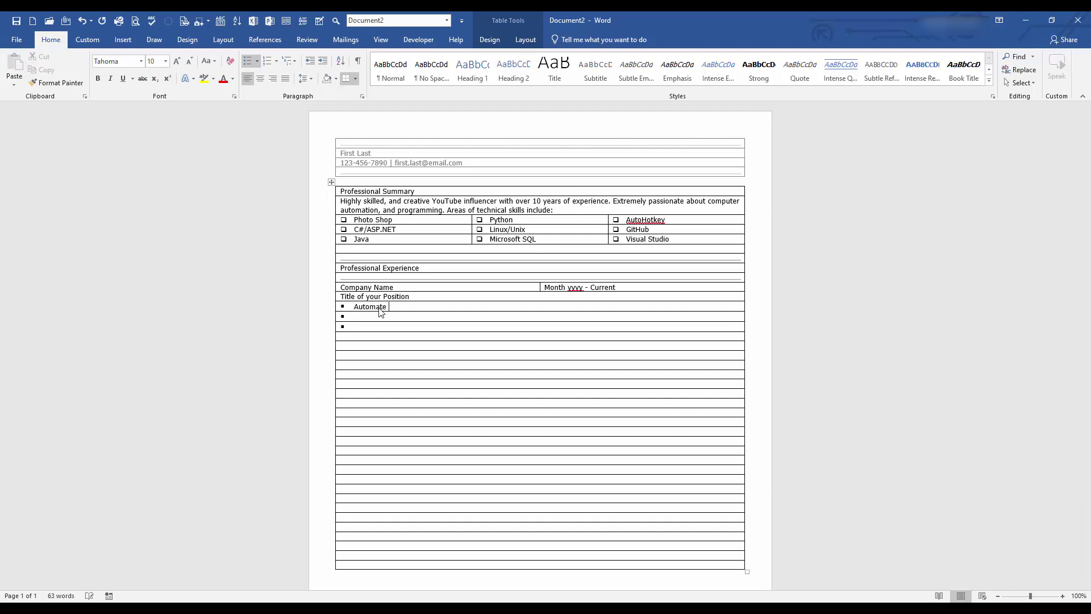
{"action": "type", "text": "manual process"}
{"action": "key", "text": "Down"}
{"action": "type", "text": "Save"}
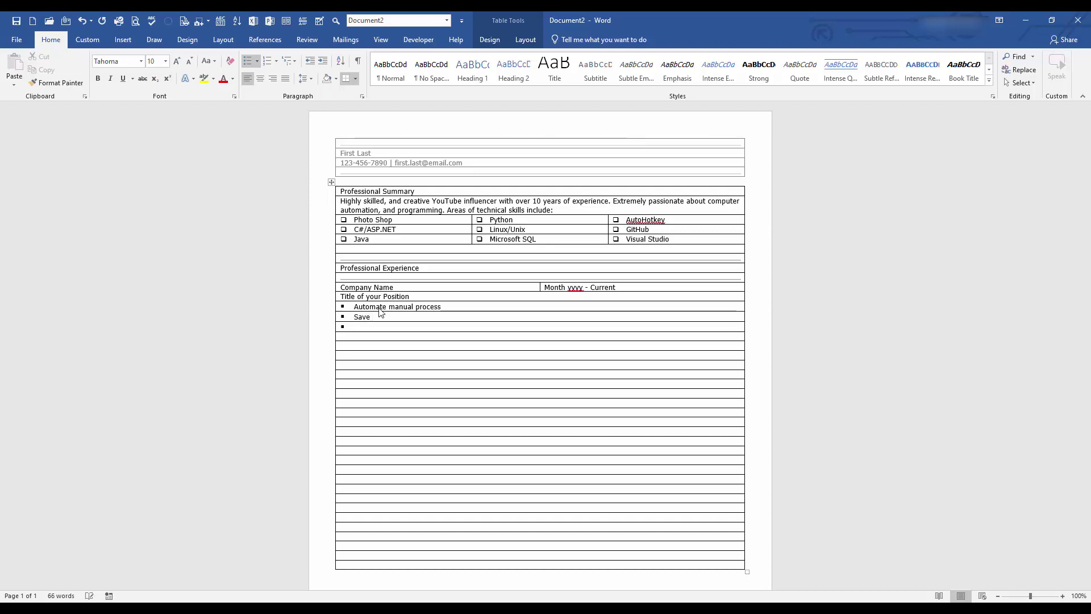
{"action": "type", "text": " company moe"}
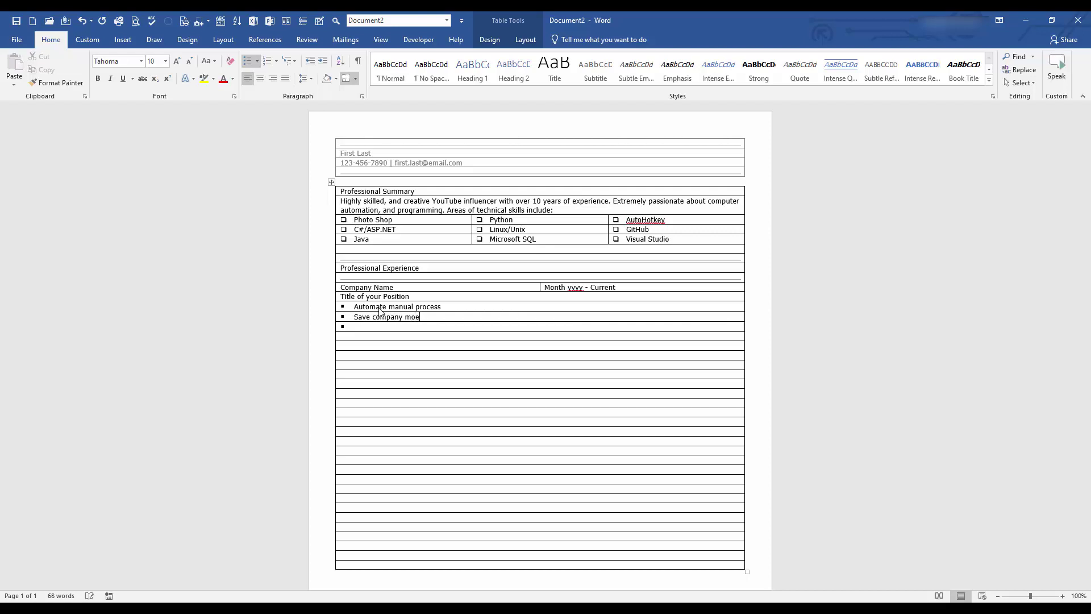
{"action": "key", "text": "BackSpace"}
{"action": "type", "text": "ney by reducing"}
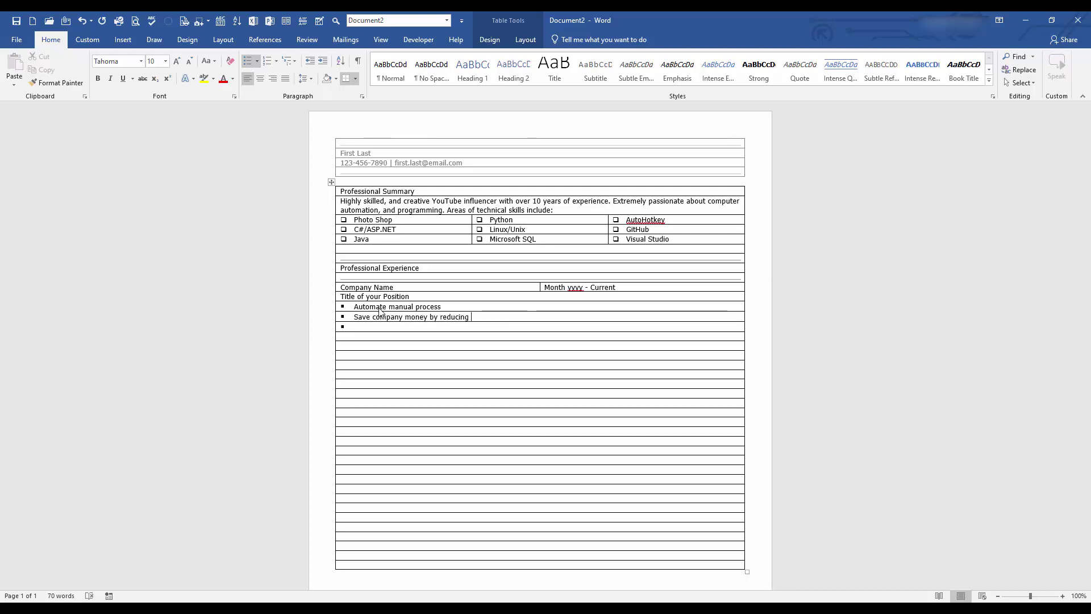
{"action": "type", "text": " cost of servers"}
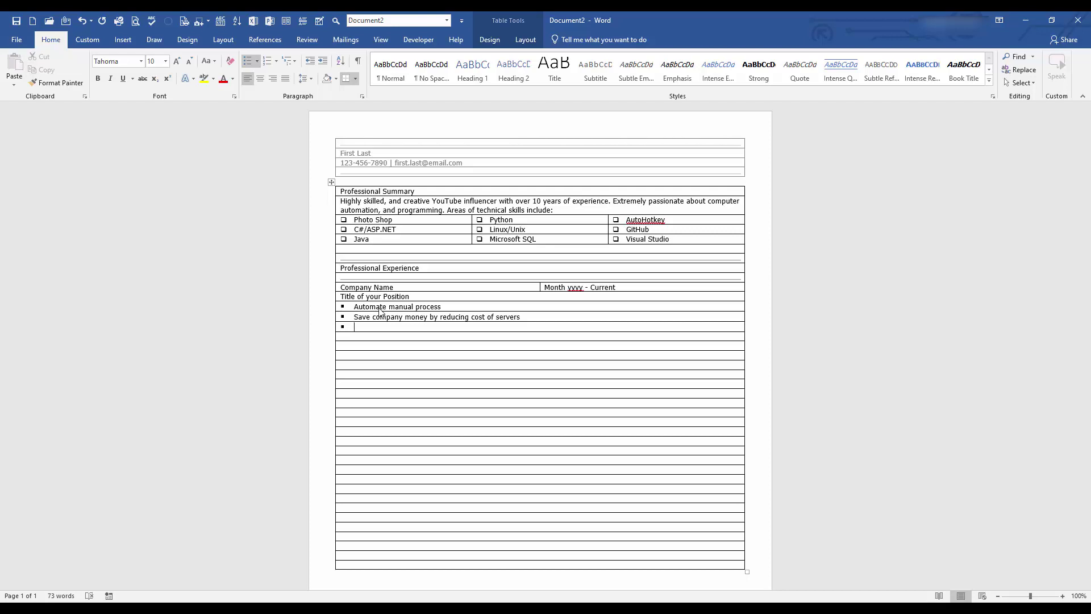
{"action": "type", "text": "Run SQL queries to increase speed of stored pr"}
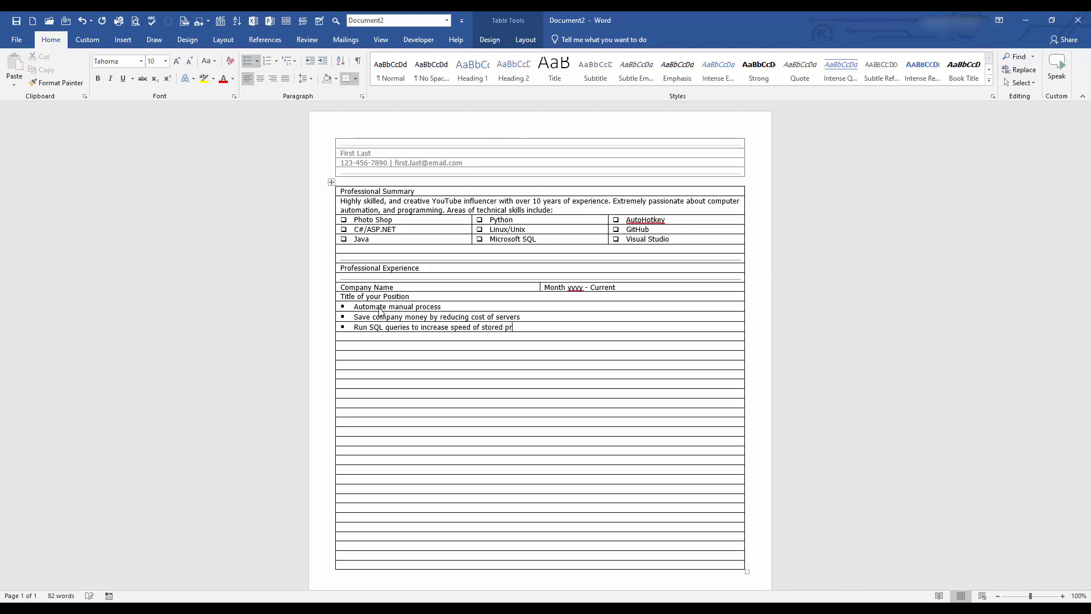
{"action": "type", "text": "ocedures."}
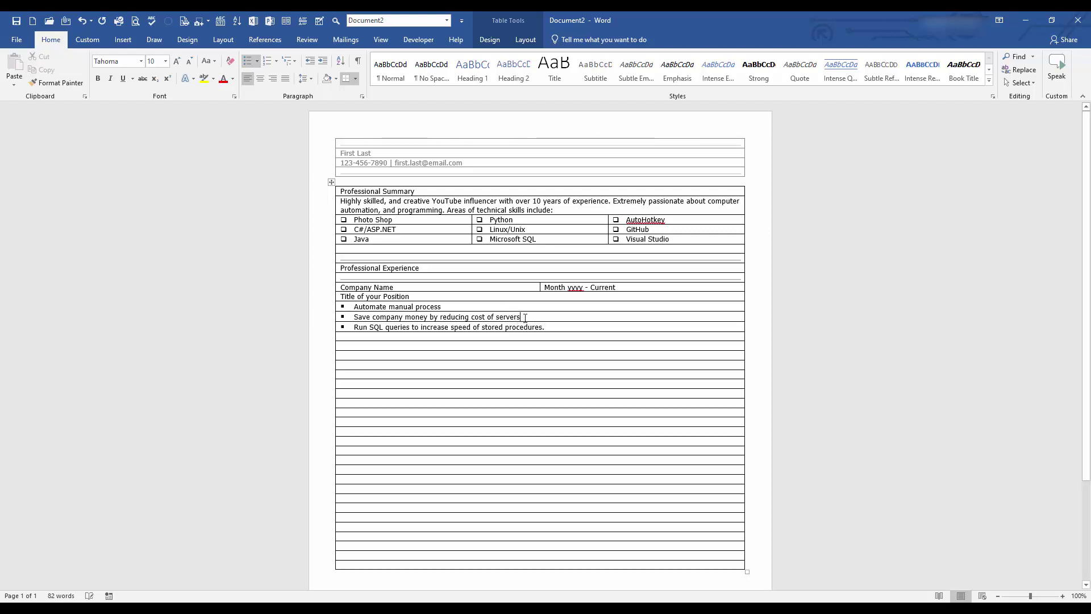
{"action": "type", "text": ".."}
{"action": "mouse_move", "coordinate": [551, 327]}
{"action": "left_mouse_down"}
{"action": "mouse_move", "coordinate": [432, 315]}
{"action": "mouse_move", "coordinate": [349, 286]}
{"action": "mouse_move", "coordinate": [316, 307]}
{"action": "mouse_move", "coordinate": [317, 328]}
{"action": "left_mouse_up"}
{"action": "left_click", "coordinate": [565, 331]}
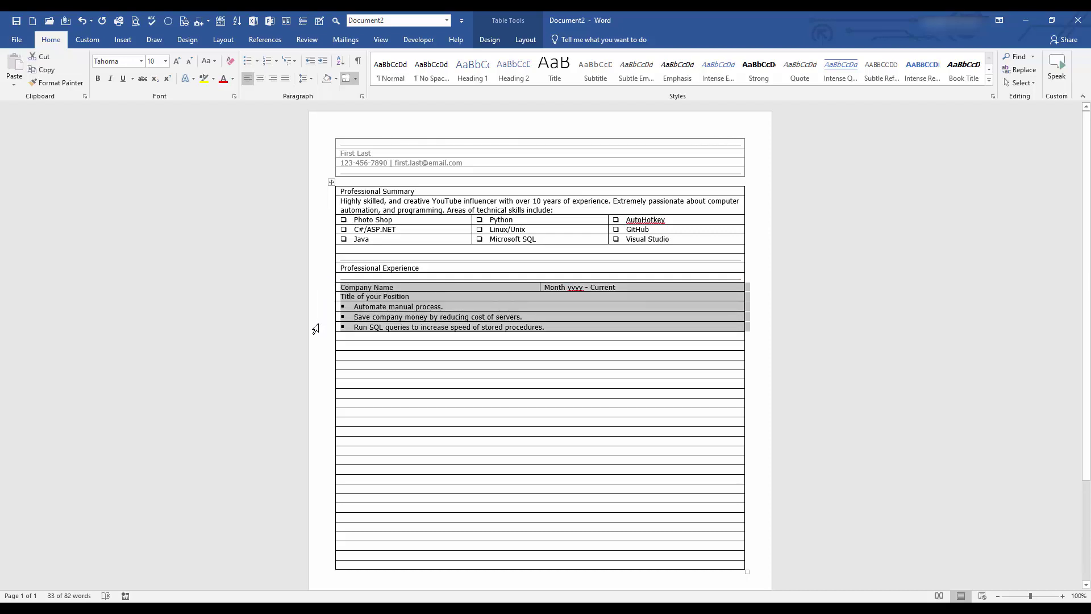
Step: Paste two more copies of the job block and number the Company Names 1, 2 and 3
{"action": "key", "text": "ctrl+c"}
{"action": "left_click", "coordinate": [351, 345]}
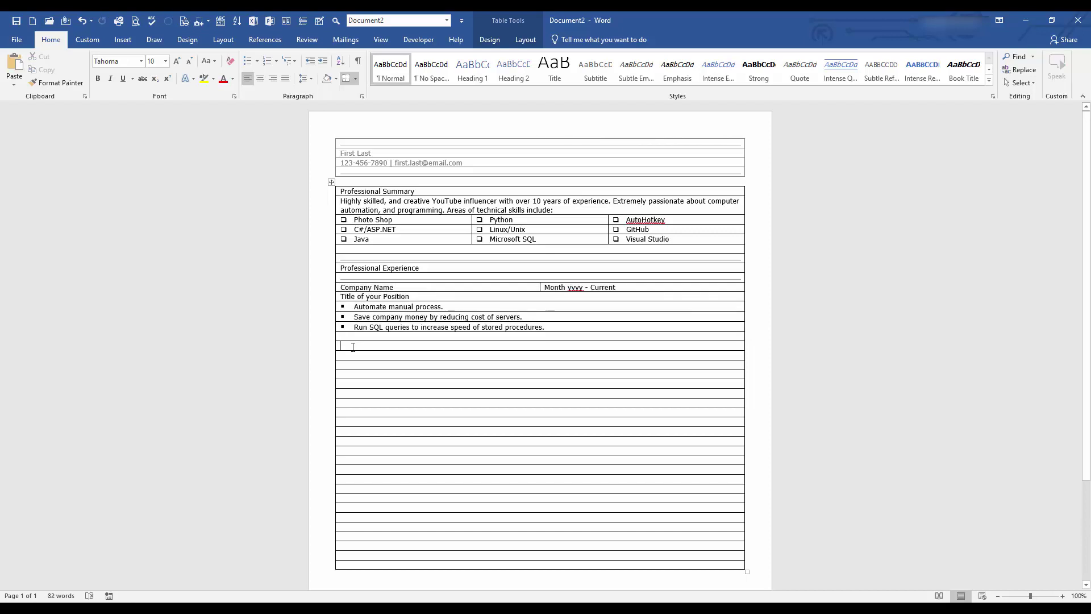
{"action": "key", "text": "ctrl+v"}
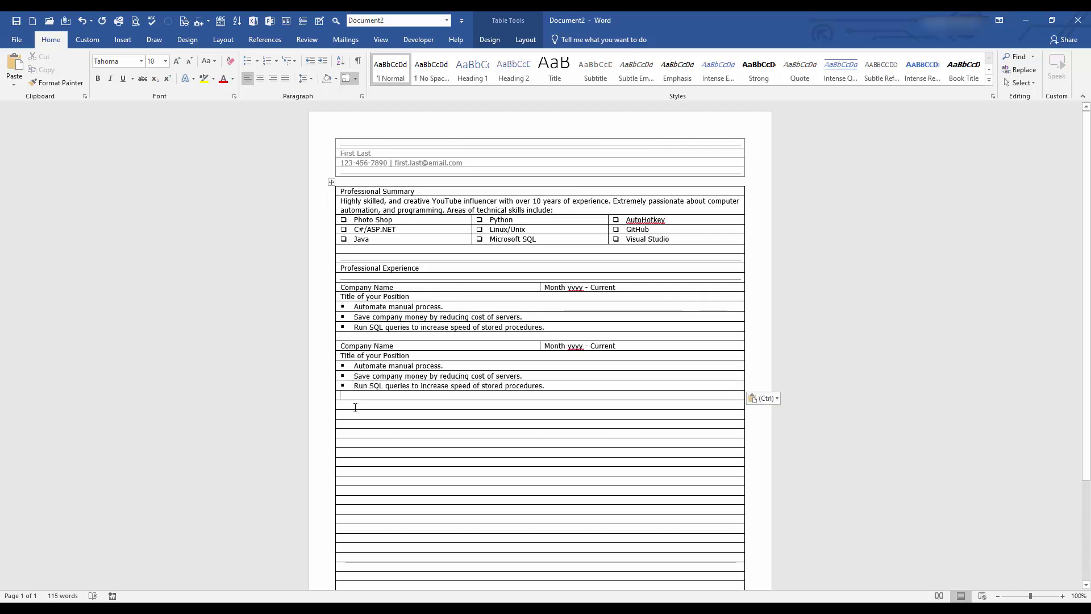
{"action": "key", "text": "ctrl+v"}
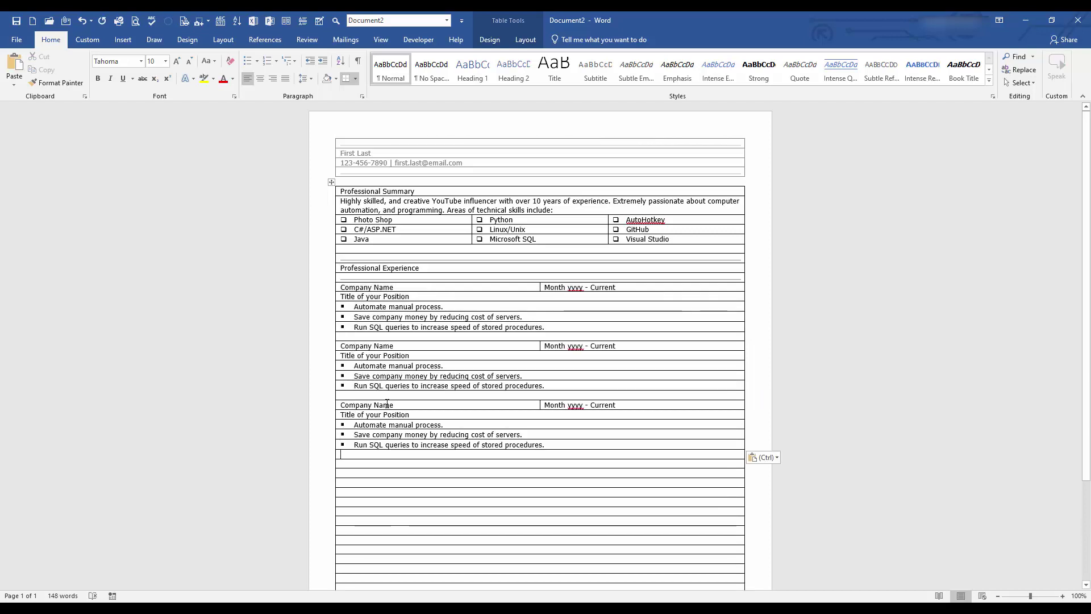
{"action": "left_click", "coordinate": [409, 288]}
{"action": "type", "text": "1"}
{"action": "left_click", "coordinate": [410, 346]}
{"action": "type", "text": "2"}
{"action": "left_click", "coordinate": [412, 404]}
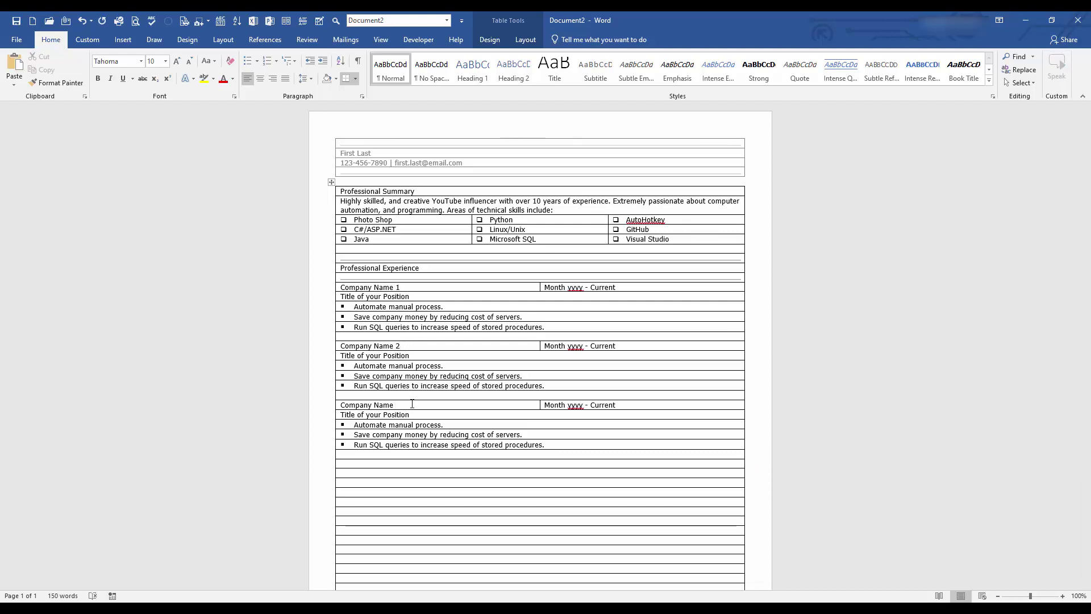
{"action": "type", "text": "3"}
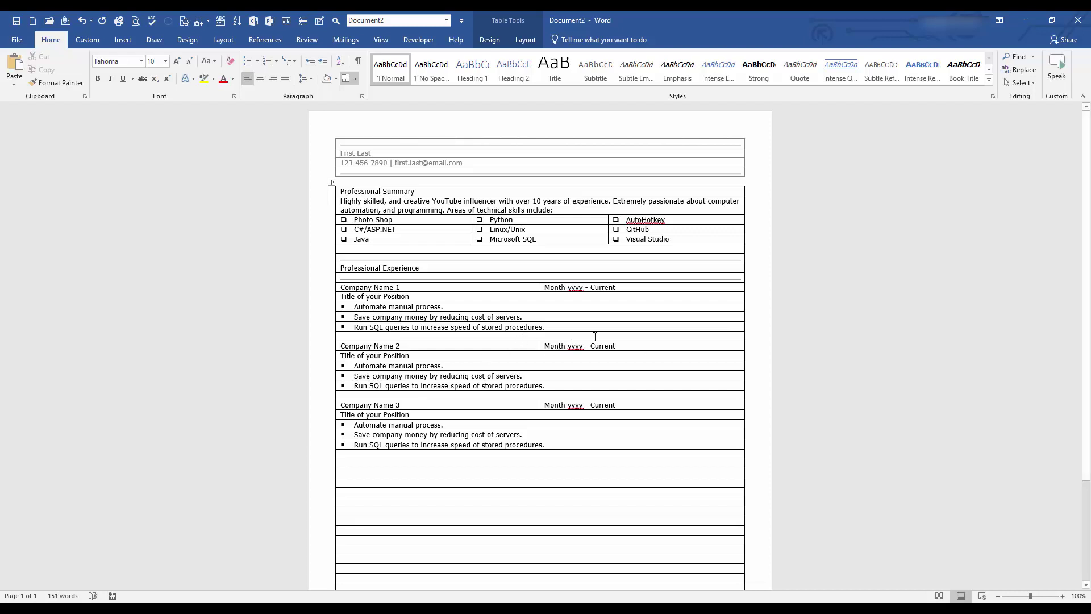
Step: Change the second and third jobs' end dates from Current to 2018 and 2017
{"action": "double_click", "coordinate": [605, 345]}
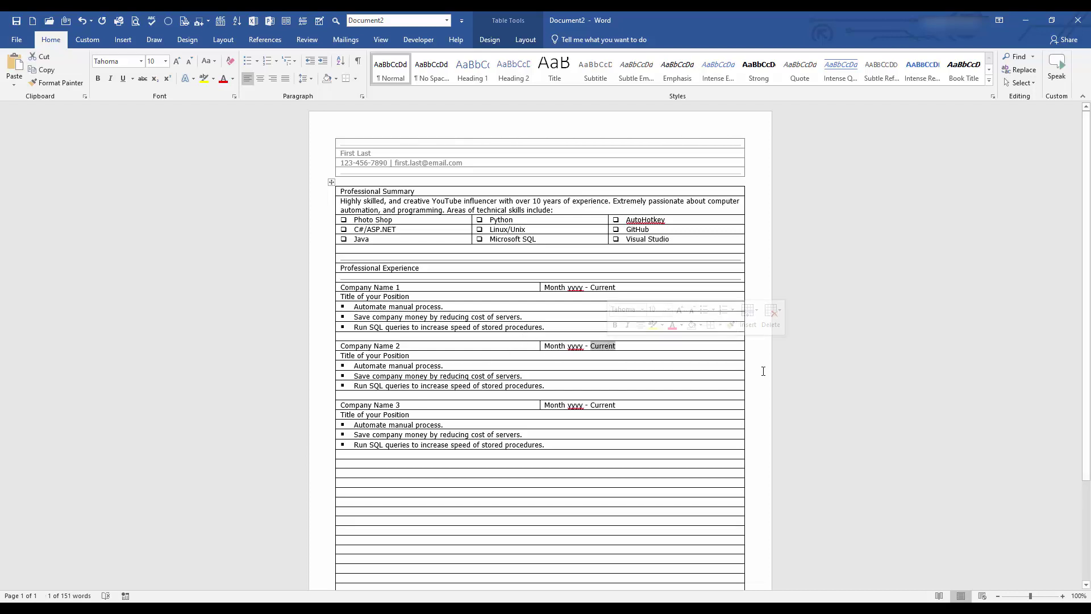
{"action": "type", "text": "2018"}
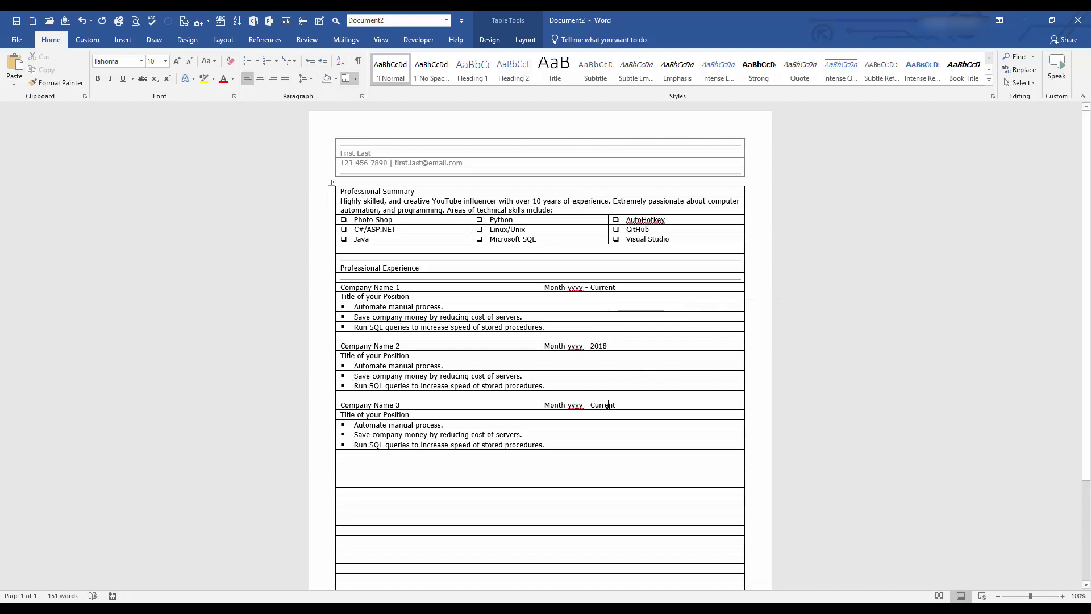
{"action": "double_click", "coordinate": [608, 405]}
{"action": "type", "text": "1"}
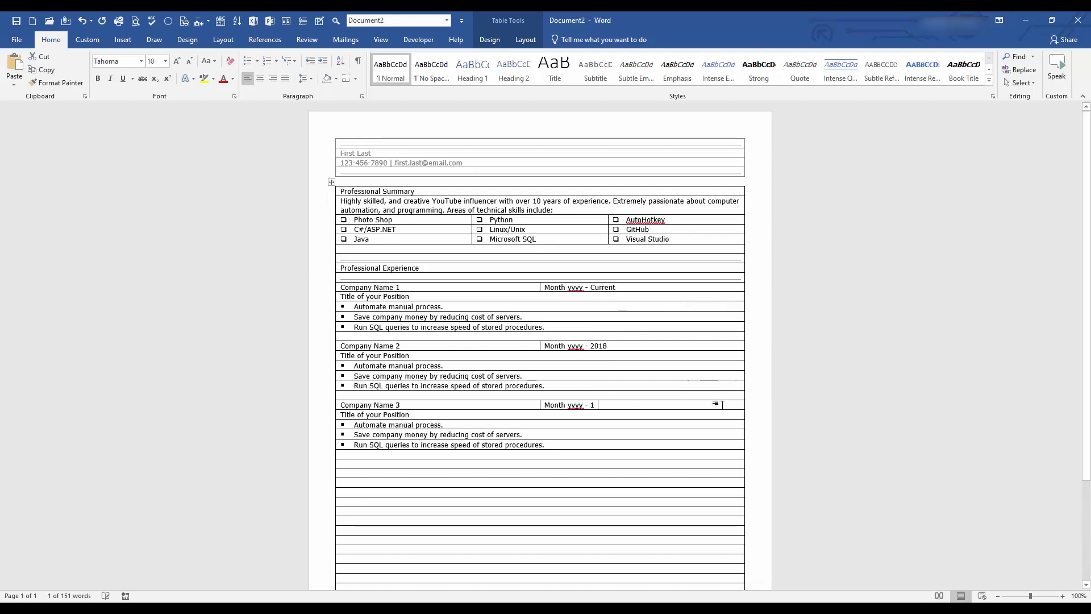
{"action": "type", "text": "0"}
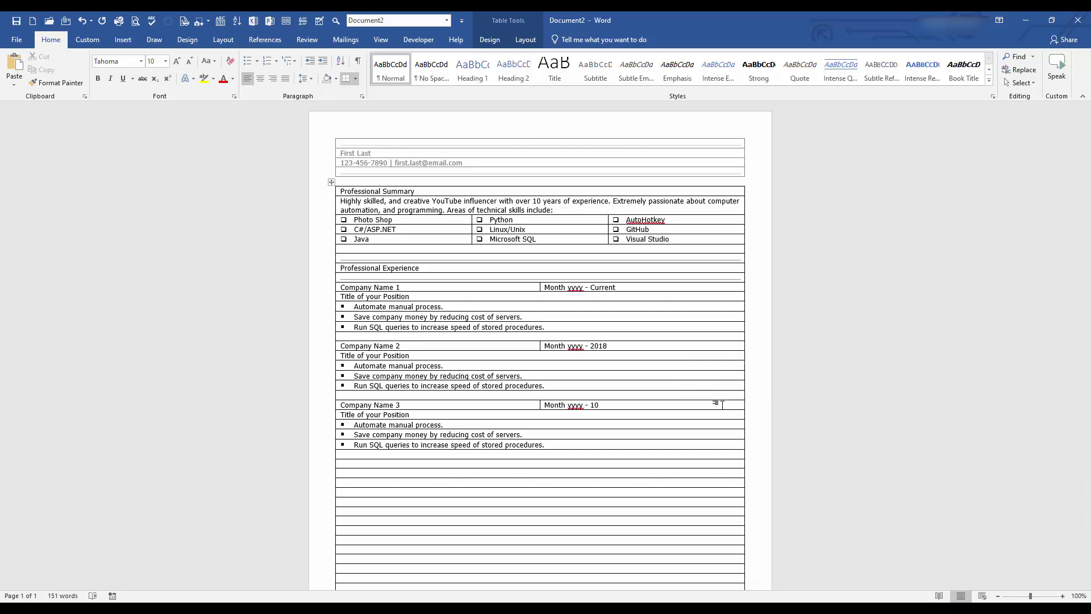
{"action": "key", "text": "BackSpace"}
{"action": "key", "text": "BackSpace"}
{"action": "type", "text": "2017"}
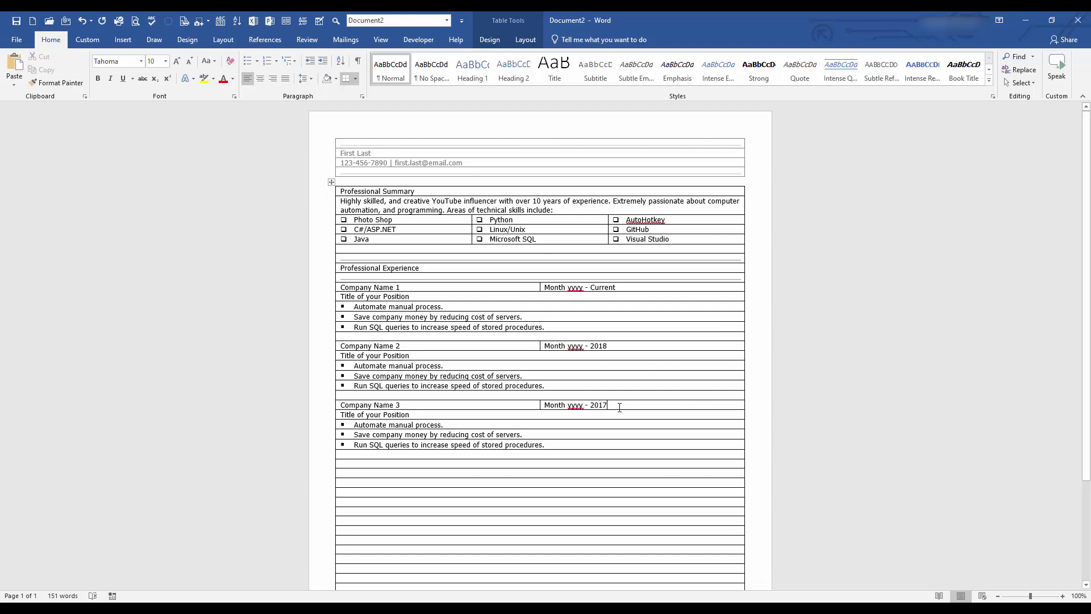
Step: Add horizontal rules to the blank row after the jobs and type the Other Skills heading
{"action": "scroll", "coordinate": [517, 357], "scroll_direction": "down", "scroll_amount": 3}
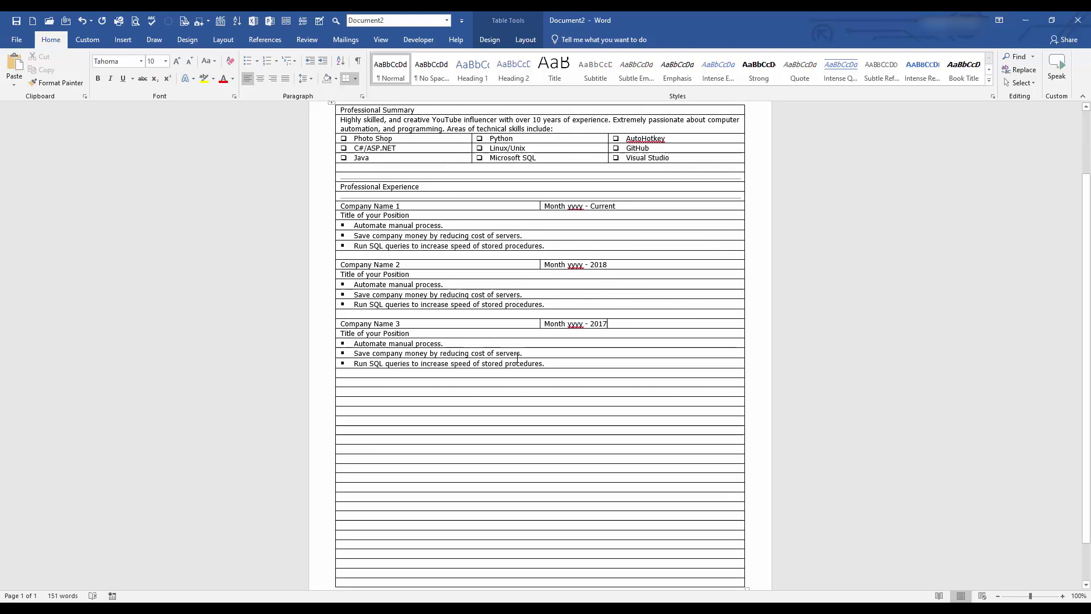
{"action": "left_click", "coordinate": [450, 386]}
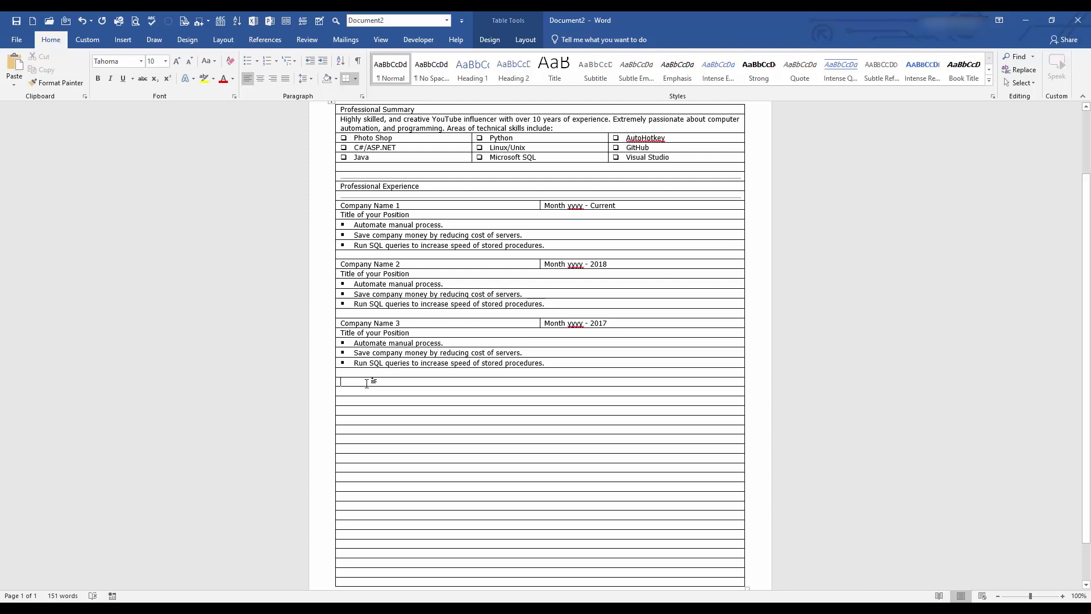
{"action": "left_click", "coordinate": [286, 20]}
{"action": "left_click", "coordinate": [303, 21]}
{"action": "left_click", "coordinate": [418, 392]}
{"action": "type", "text": "Other Skills"}
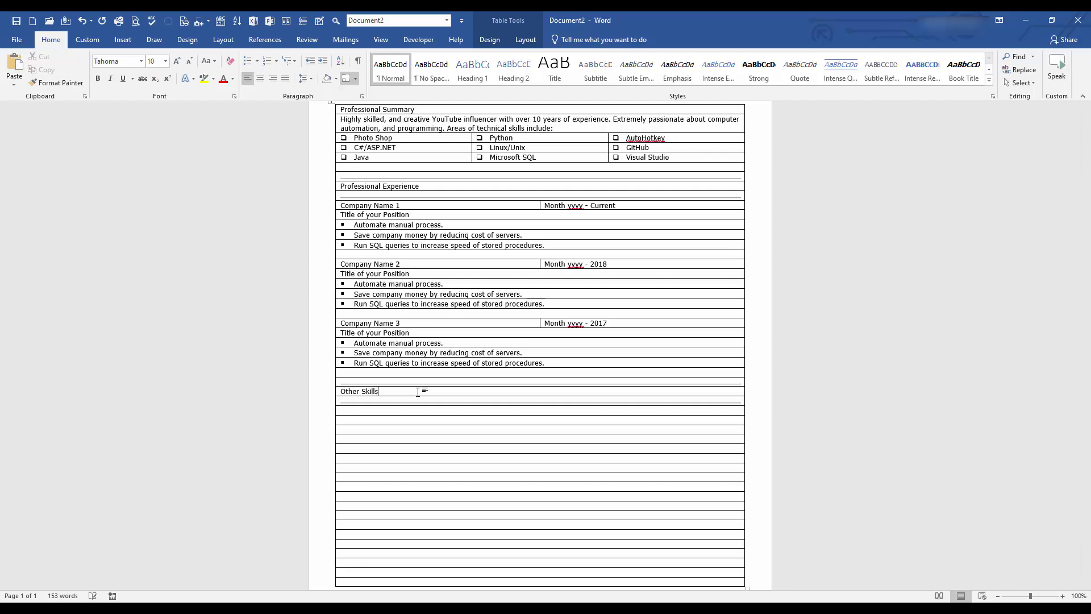
Step: Bullet three outdented rows: Detail oriented and creative, Quick learner, and team/individual work ability
{"action": "left_click", "coordinate": [394, 410]}
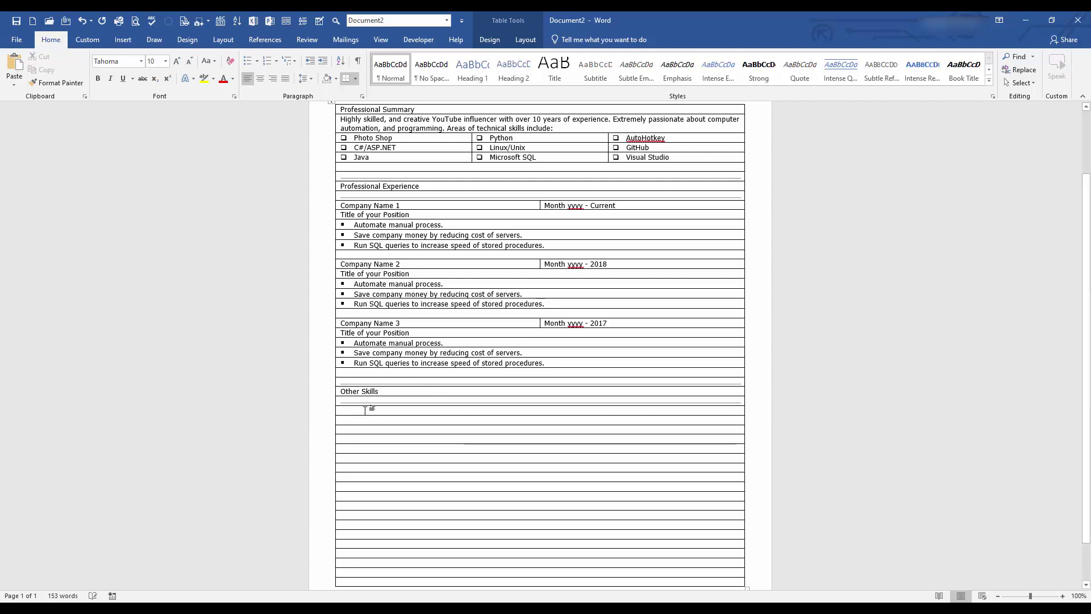
{"action": "left_click_drag", "start_coordinate": [365, 409], "coordinate": [365, 427]}
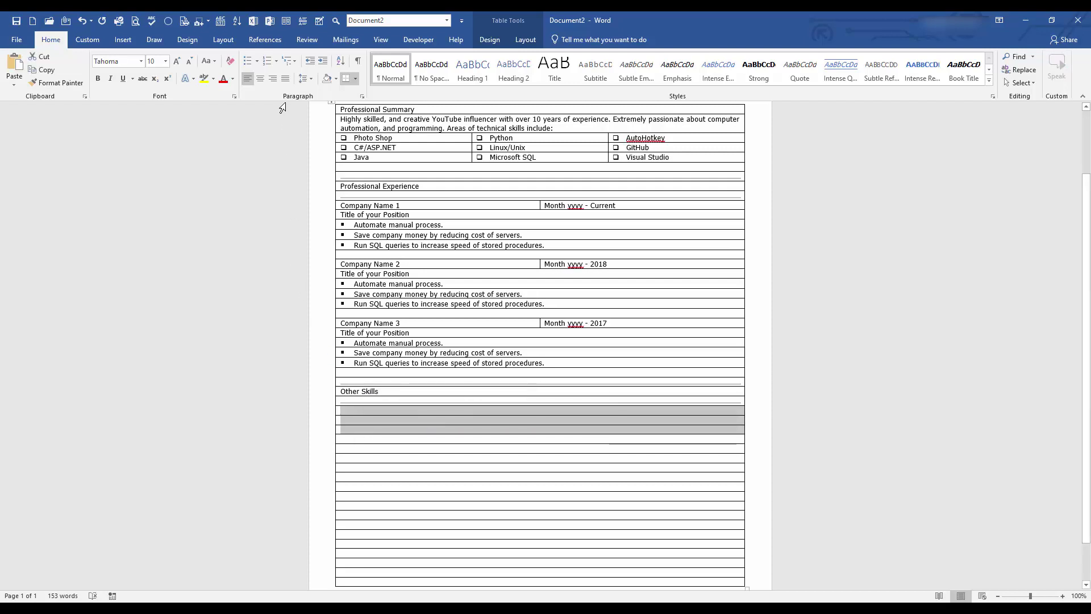
{"action": "left_click", "coordinate": [247, 60]}
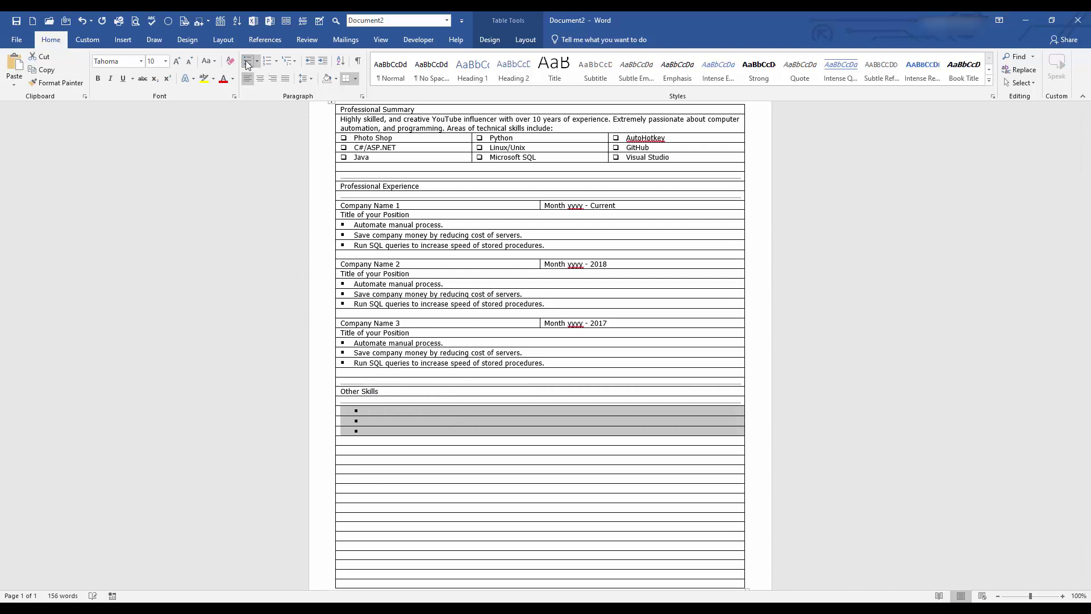
{"action": "left_click", "coordinate": [310, 60]}
{"action": "left_click", "coordinate": [388, 414]}
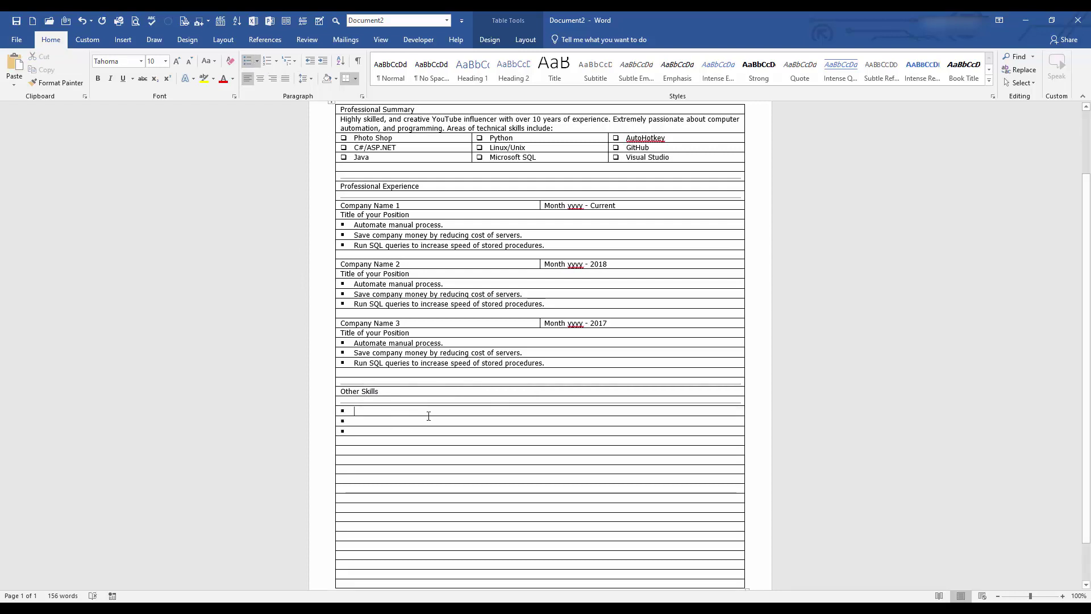
{"action": "type", "text": "Detail oriented"}
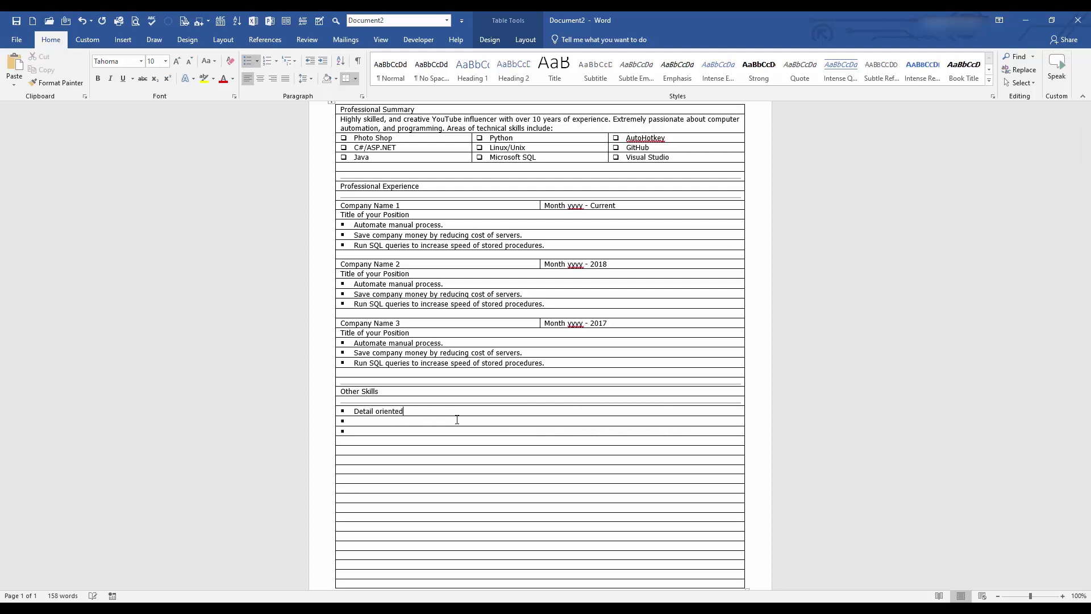
{"action": "type", "text": " and creative"}
{"action": "left_click", "coordinate": [456, 419]}
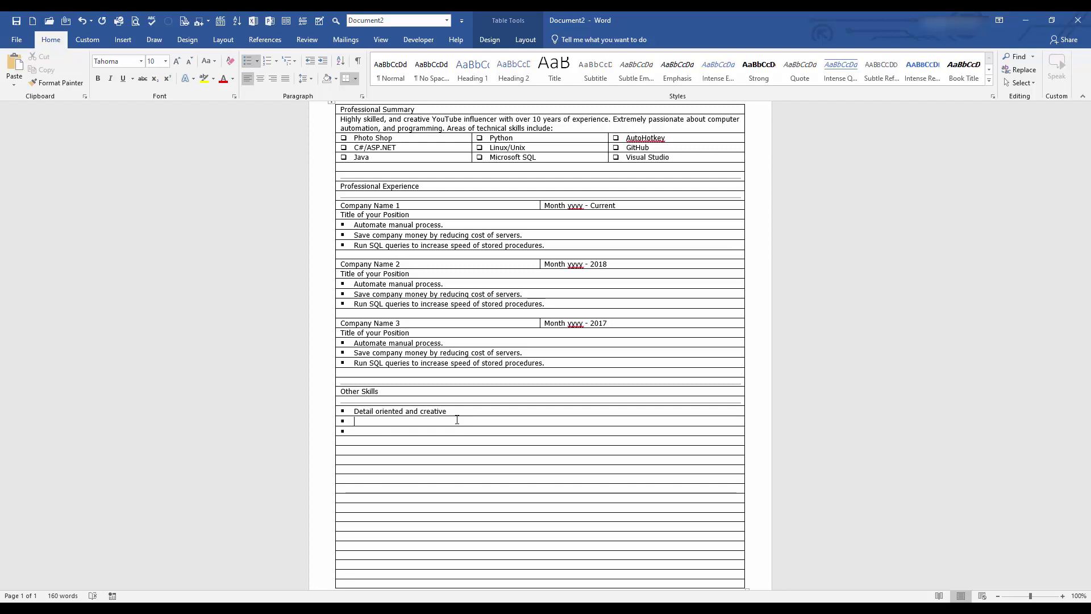
{"action": "type", "text": "Quick learner"}
{"action": "key", "text": "Down"}
{"action": "type", "text": "Ability to work on a"}
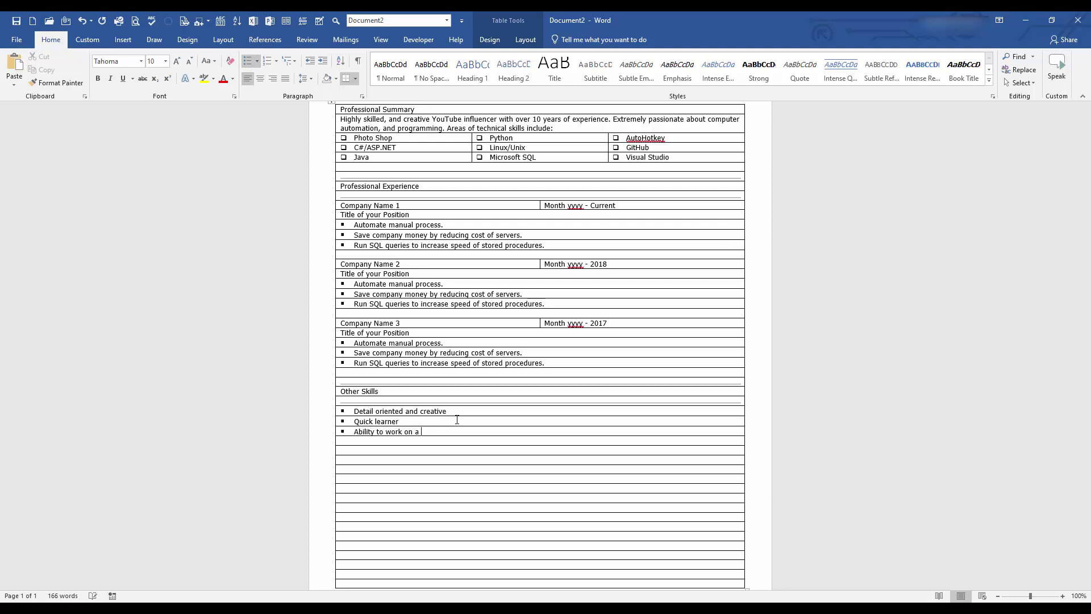
{"action": "type", "text": " team and/or an ind"}
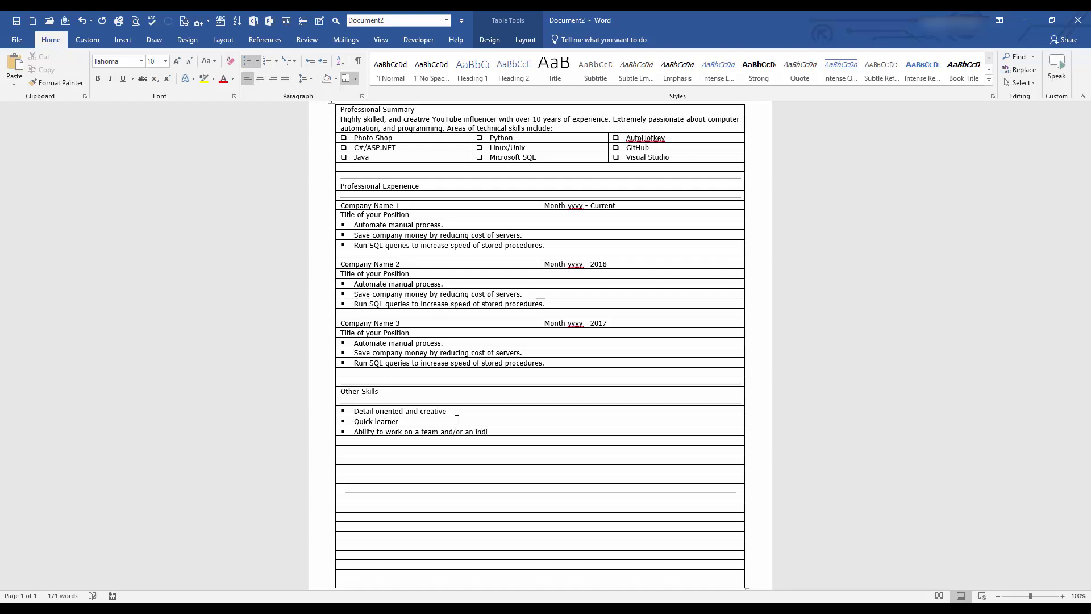
{"action": "type", "text": "ividual contributor"}
Step: Add horizontal rules below the skills and type the Education heading
{"action": "scroll", "coordinate": [455, 418], "scroll_direction": "down", "scroll_amount": 2}
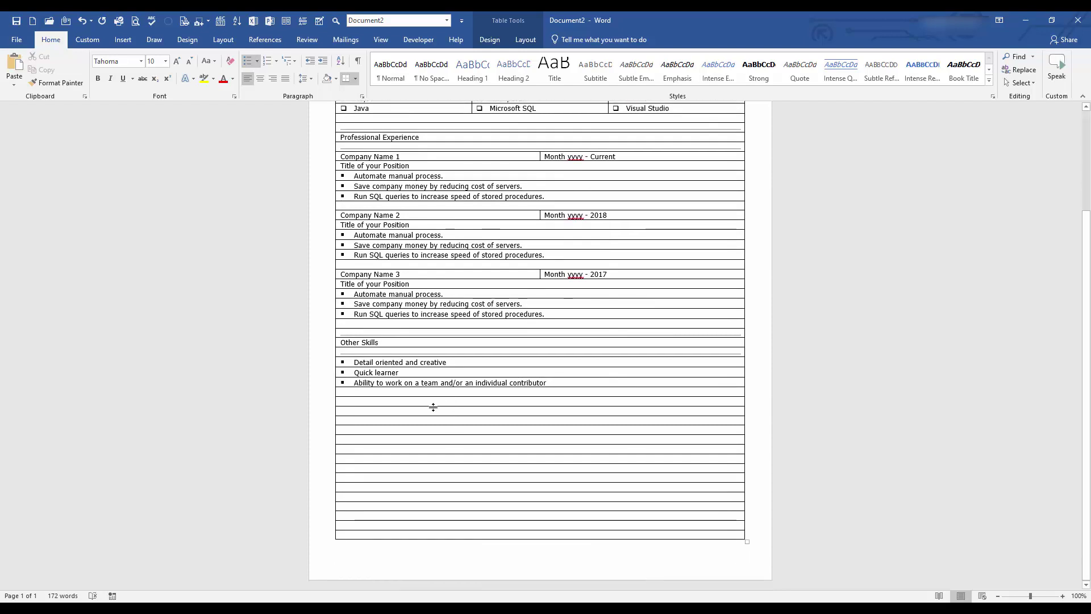
{"action": "left_click", "coordinate": [418, 401]}
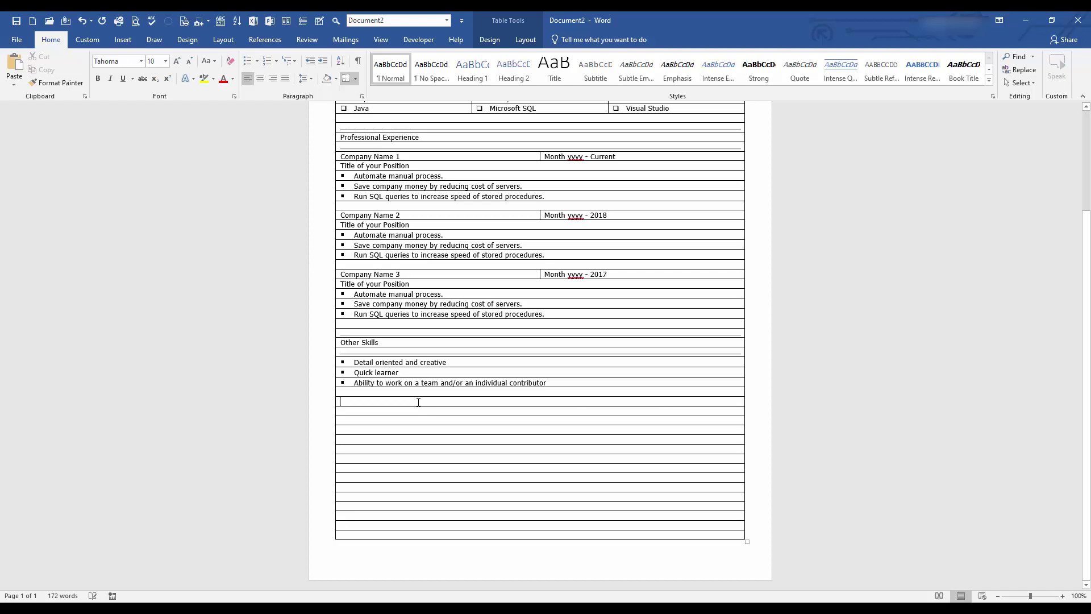
{"action": "left_click", "coordinate": [305, 22]}
{"action": "left_click", "coordinate": [372, 419]}
{"action": "left_click", "coordinate": [309, 23]}
{"action": "left_click", "coordinate": [309, 22]}
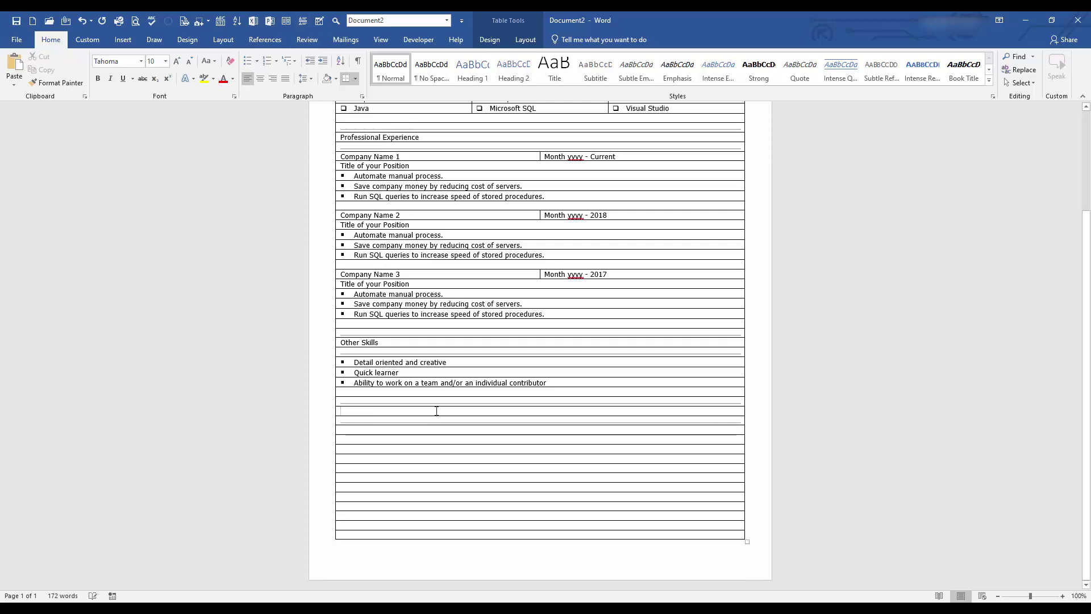
{"action": "type", "text": "Education"}
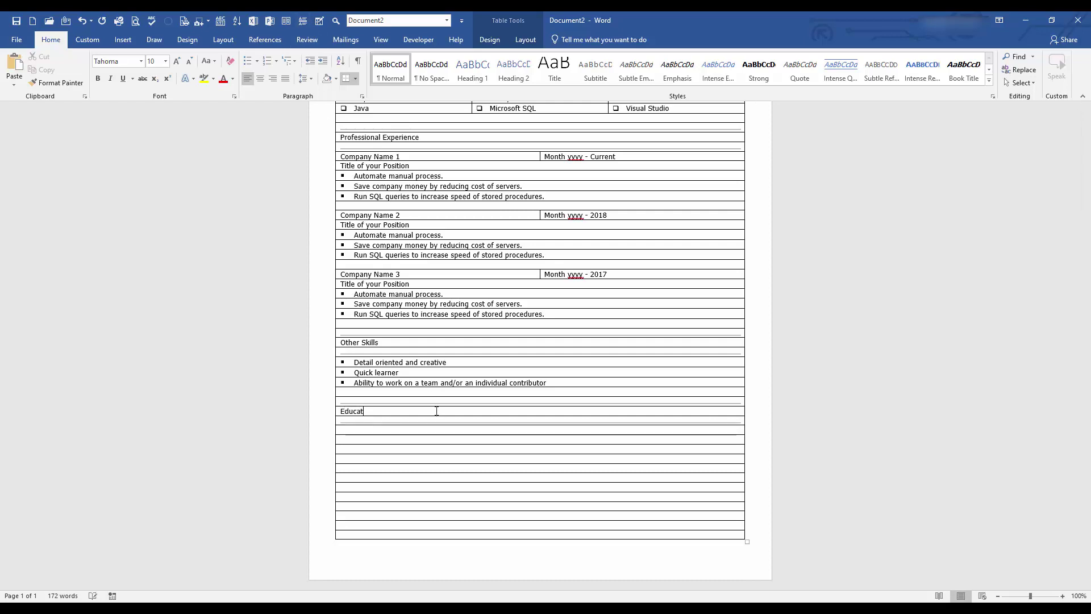
Step: Add 'Univeristy Name' and 'Degree Name' lines beneath the Education heading
{"action": "left_click", "coordinate": [376, 429]}
{"action": "type", "text": "Unive"}
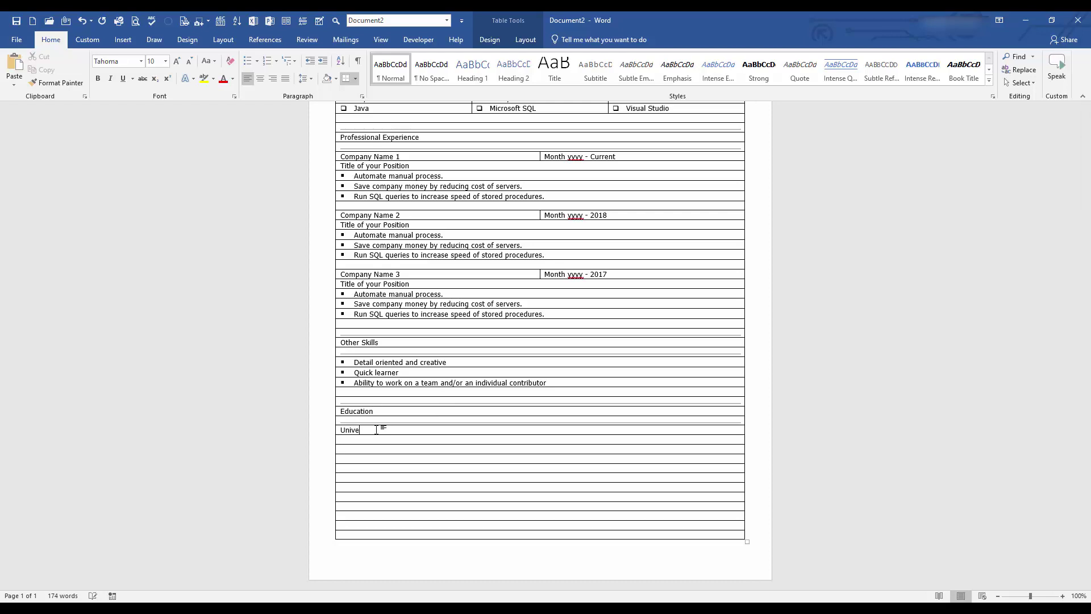
{"action": "type", "text": "risty Name"}
{"action": "key", "text": "Down"}
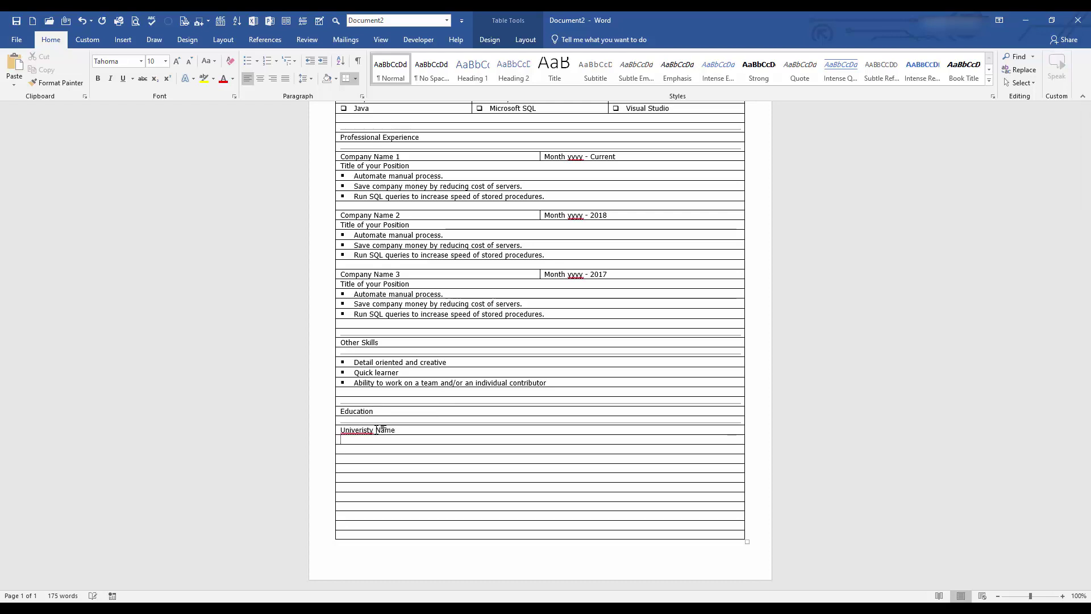
{"action": "type", "text": "Degree Name"}
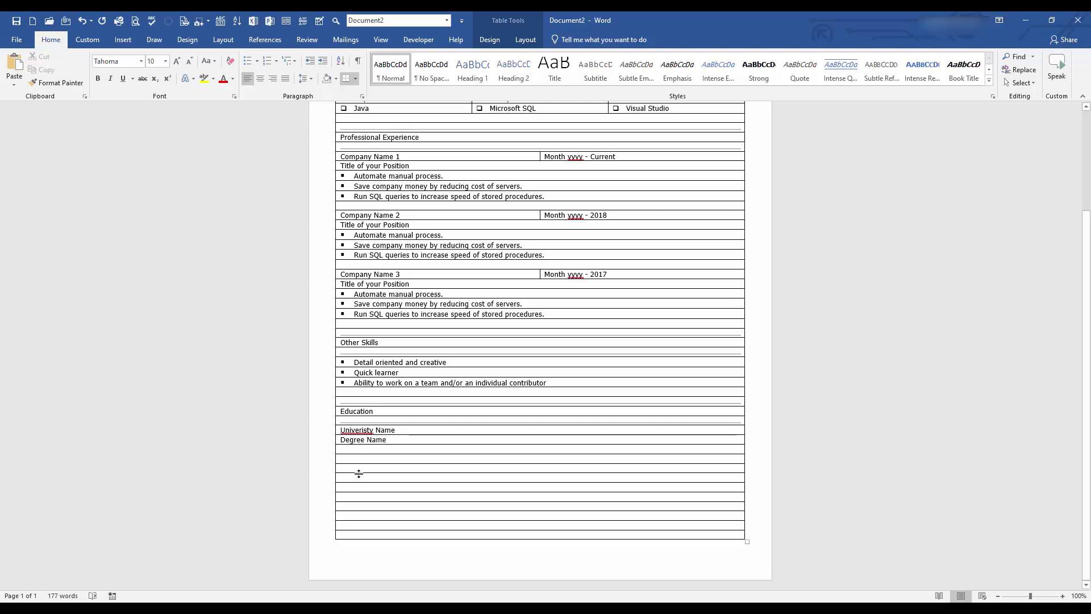
Step: Correct 'Univeristy' to University and undo an accidentally inserted blank row
{"action": "right_click", "coordinate": [364, 430]}
{"action": "left_click", "coordinate": [333, 257]}
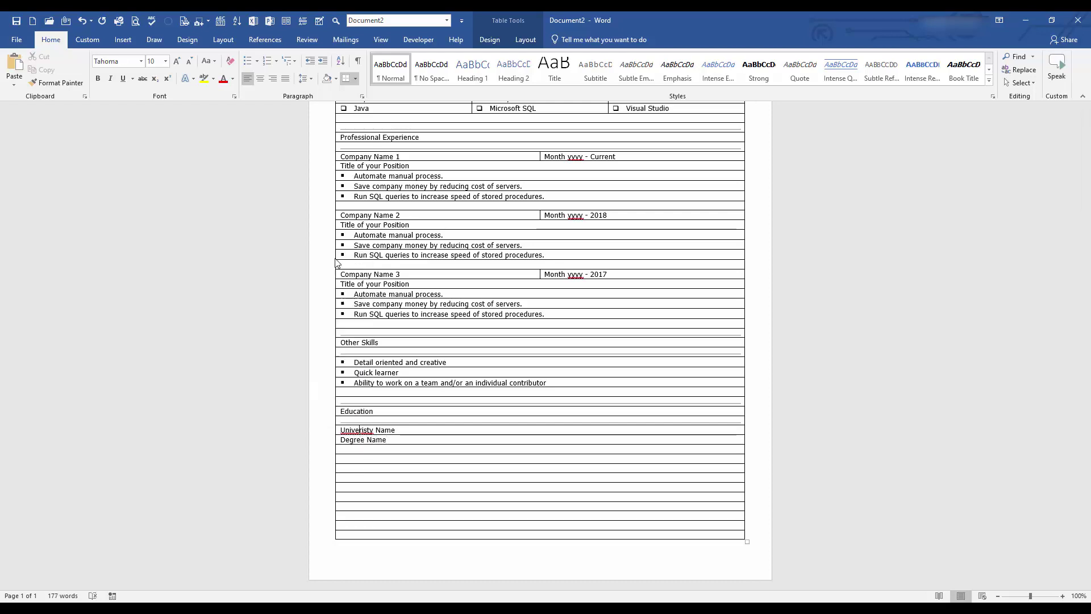
{"action": "left_click", "coordinate": [330, 435]}
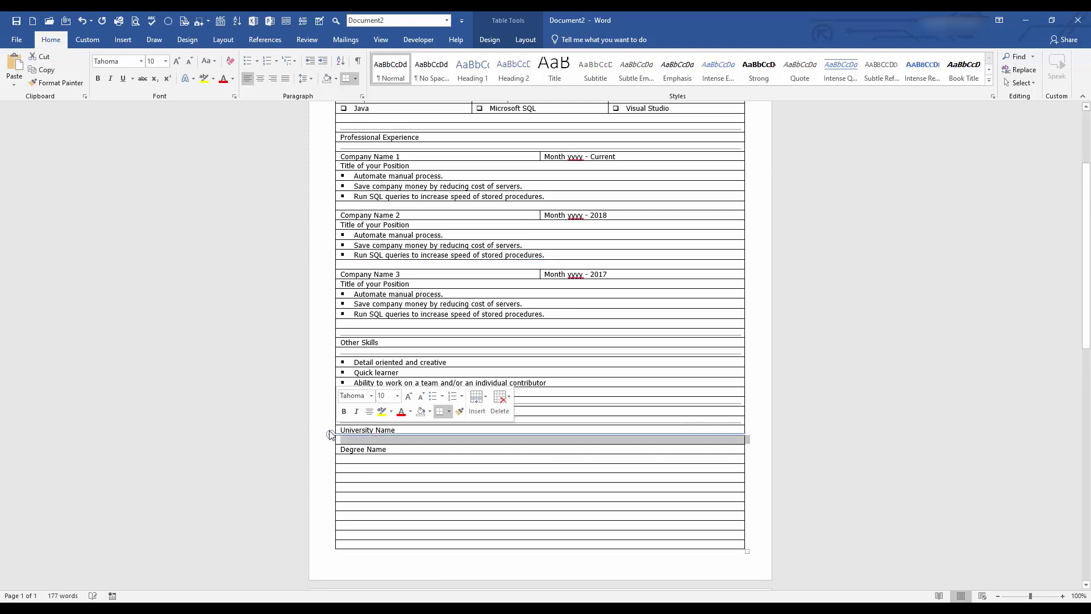
{"action": "key", "text": "ctrl+z"}
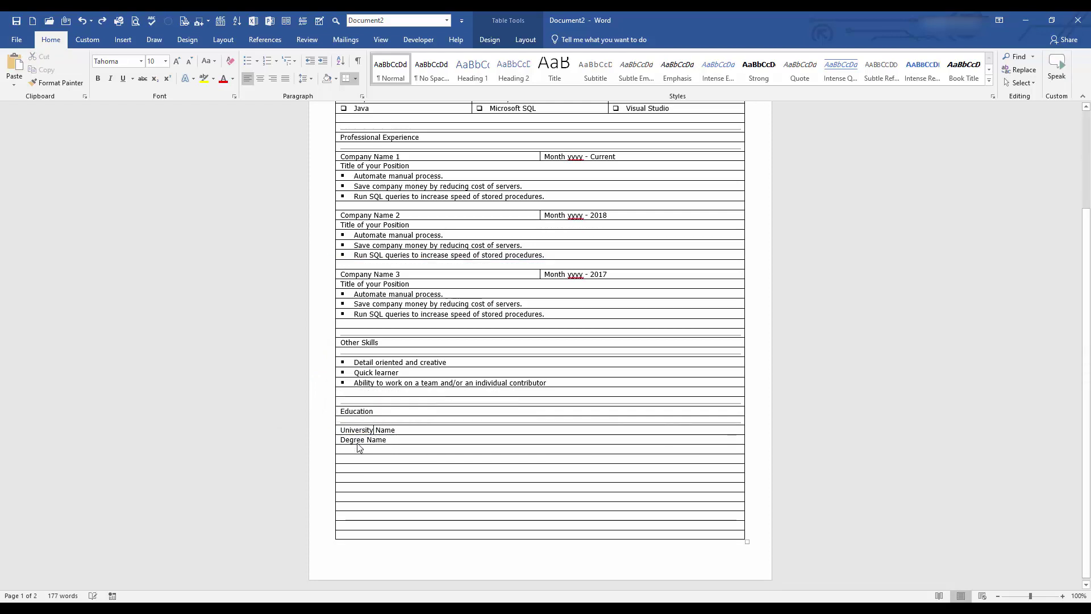
Step: Split the University Name row into two cells and enter Month yyyy in the right one
{"action": "left_click", "coordinate": [315, 433]}
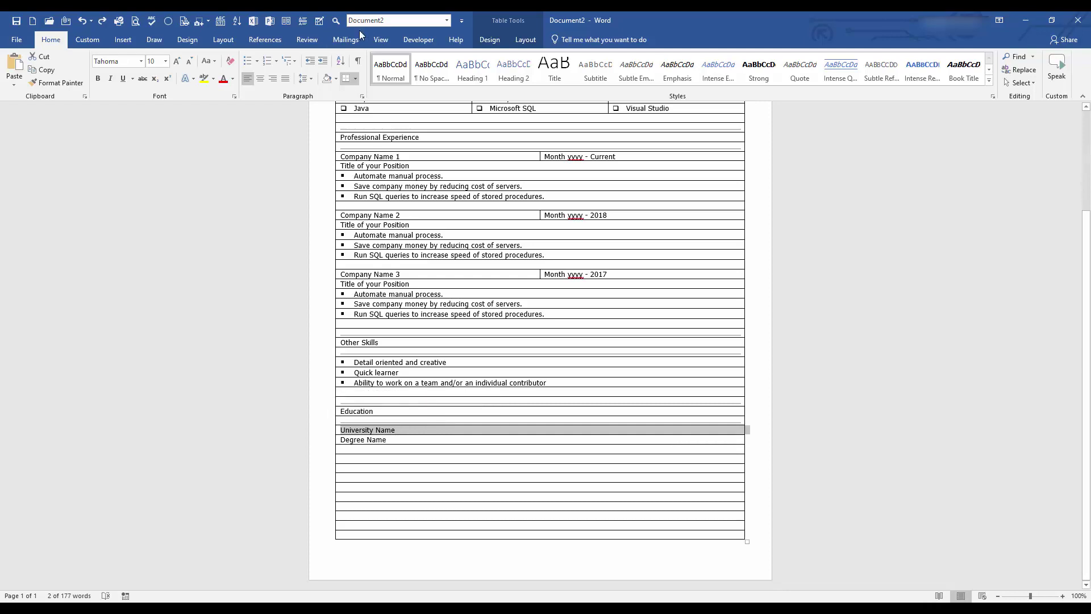
{"action": "left_click", "coordinate": [528, 41]}
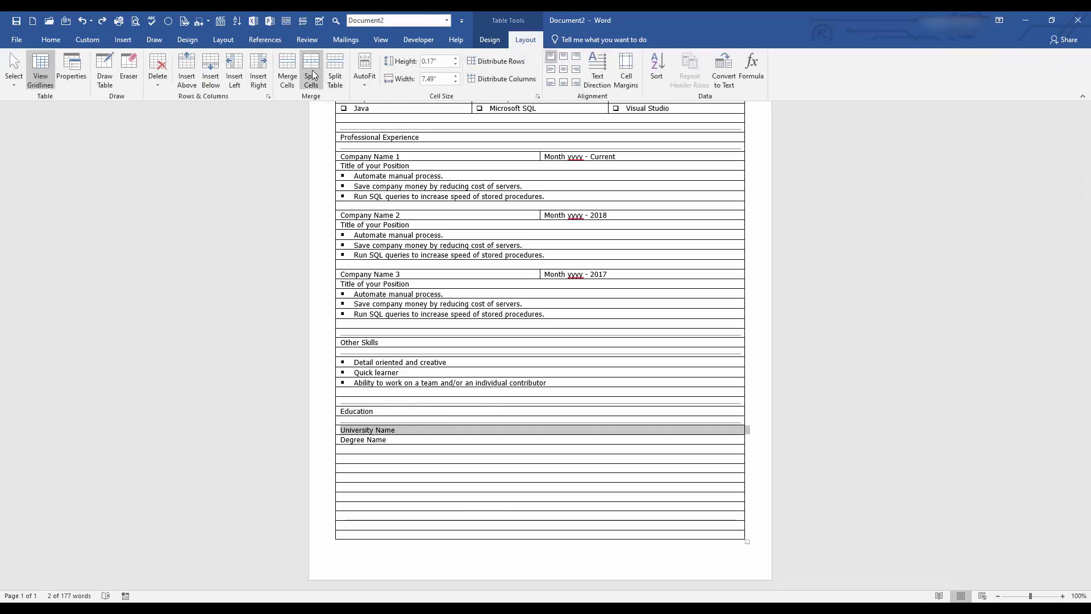
{"action": "left_click", "coordinate": [312, 70]}
{"action": "left_click", "coordinate": [527, 326]}
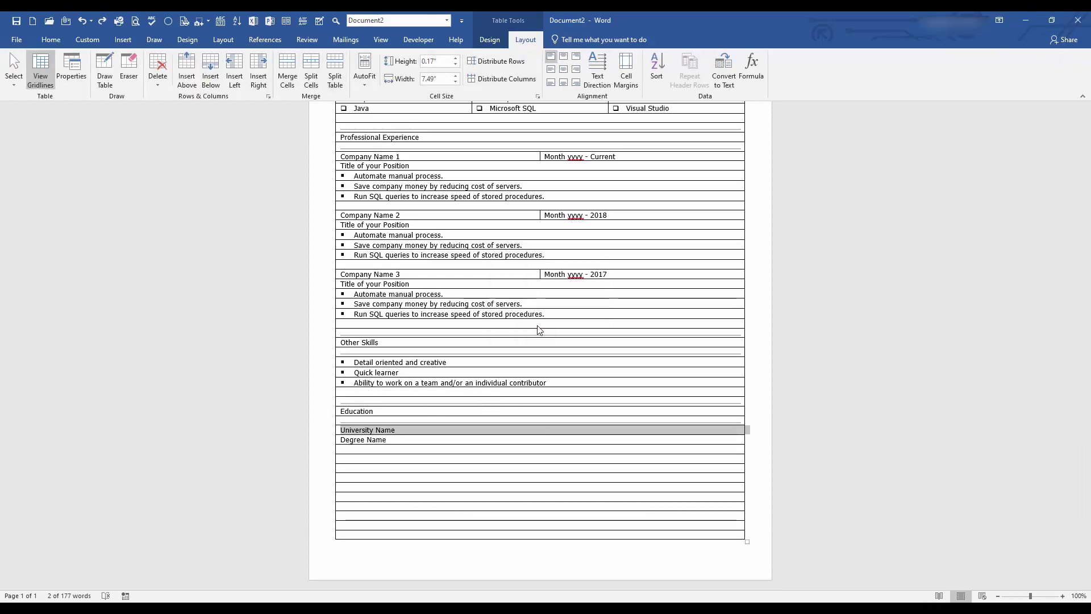
{"action": "left_click", "coordinate": [568, 431]}
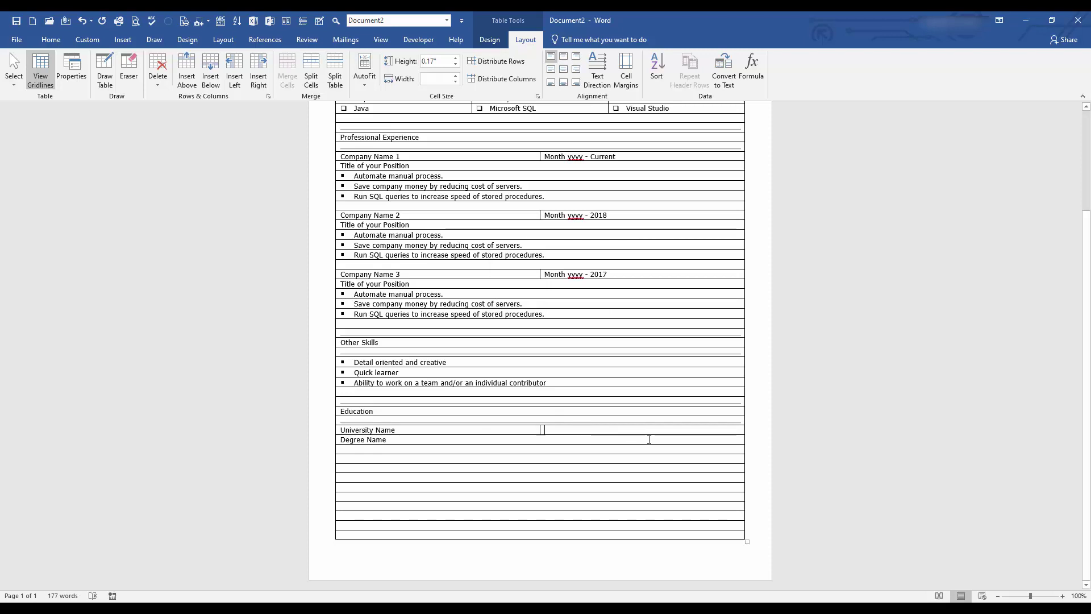
{"action": "type", "text": "Month "}
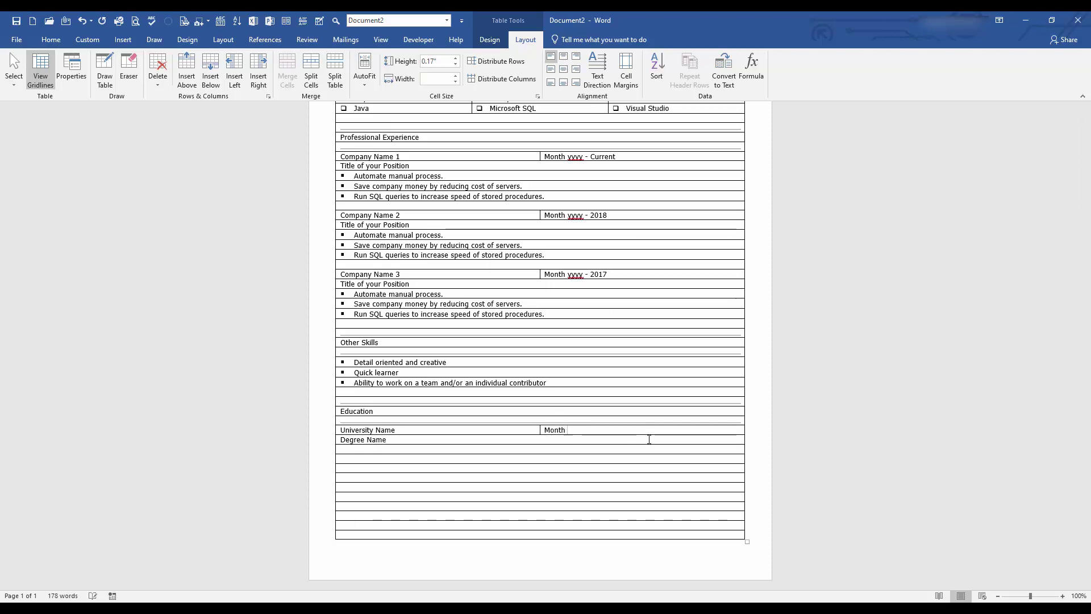
{"action": "type", "text": "yyyy"}
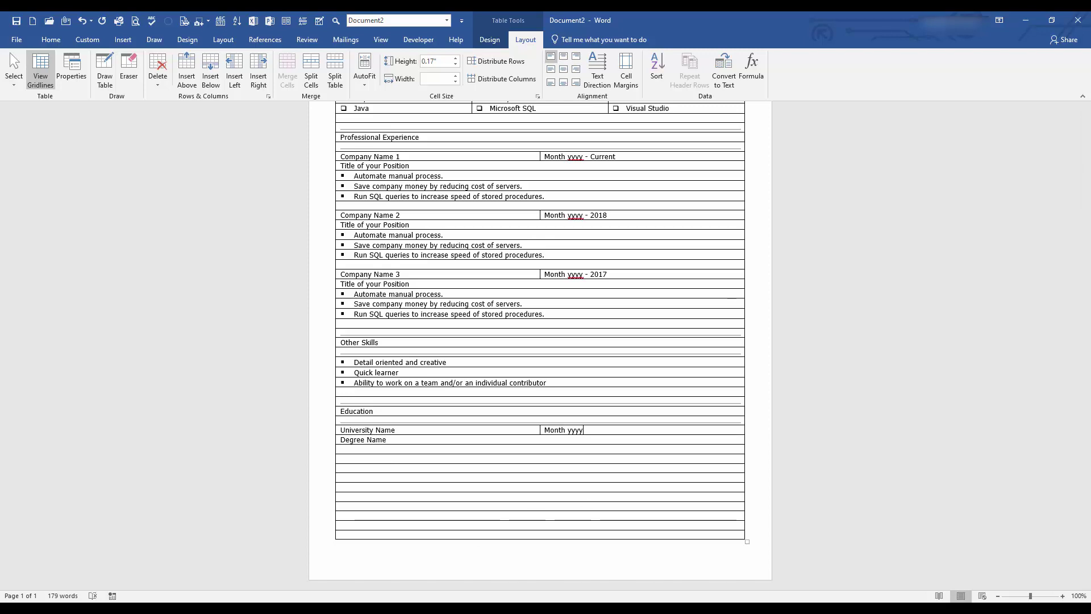
Step: Type College Name and List Certificates in the next two empty rows
{"action": "left_click", "coordinate": [357, 462]}
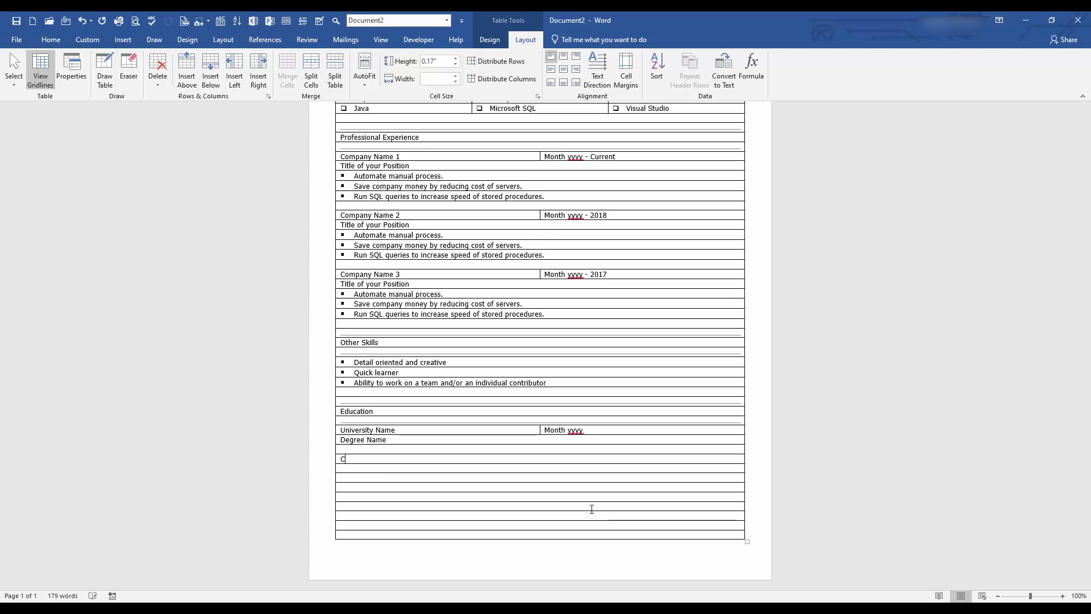
{"action": "type", "text": "College Name"}
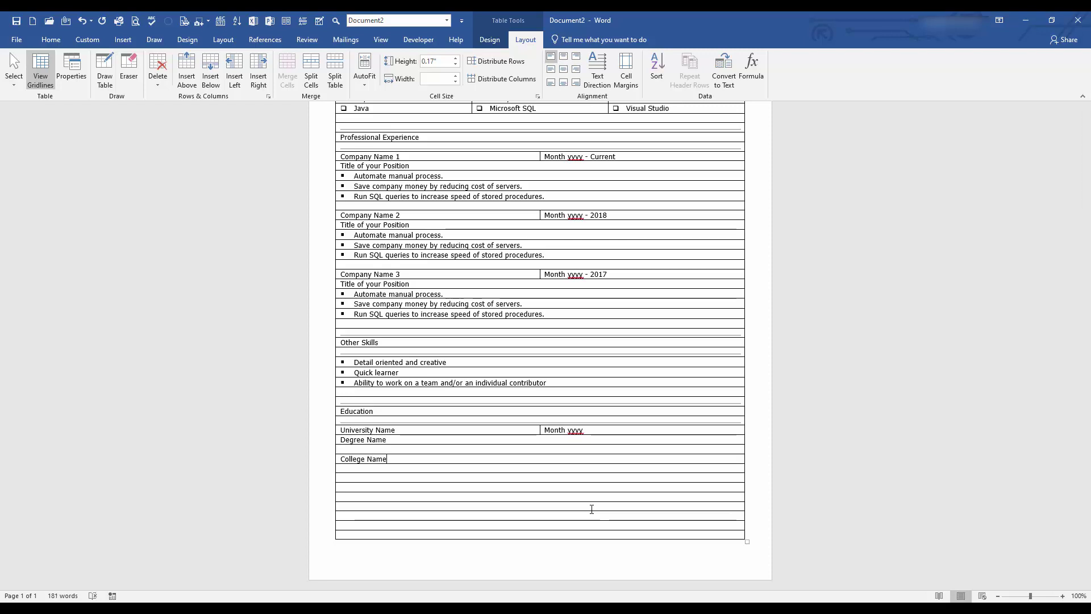
{"action": "key", "text": "Down"}
{"action": "type", "text": "List Certificates"}
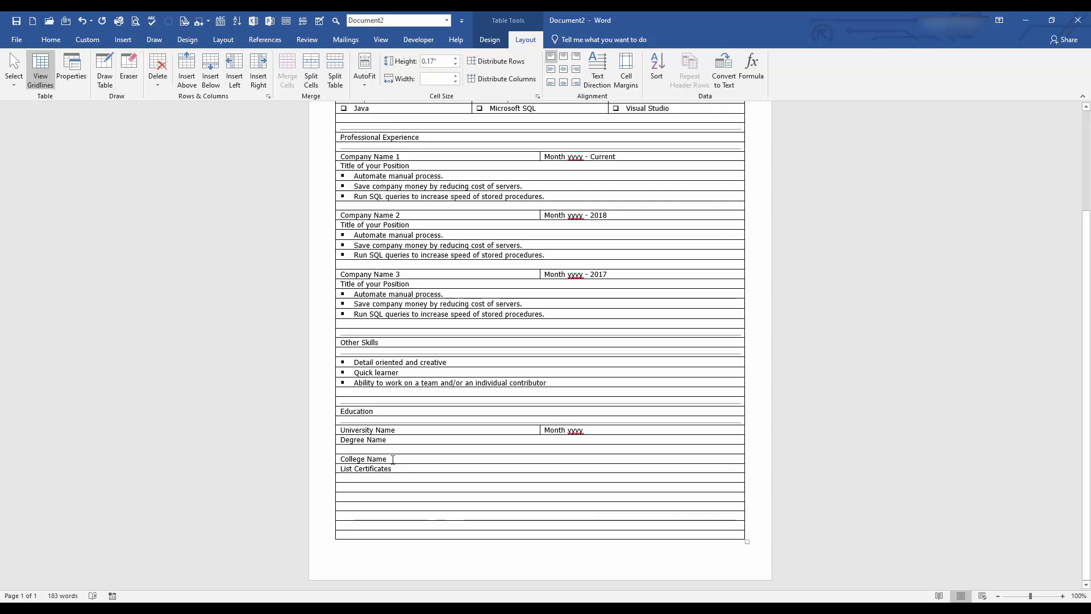
Step: Split the College Name row into two cells with 2012 in the right one
{"action": "left_click", "coordinate": [322, 464]}
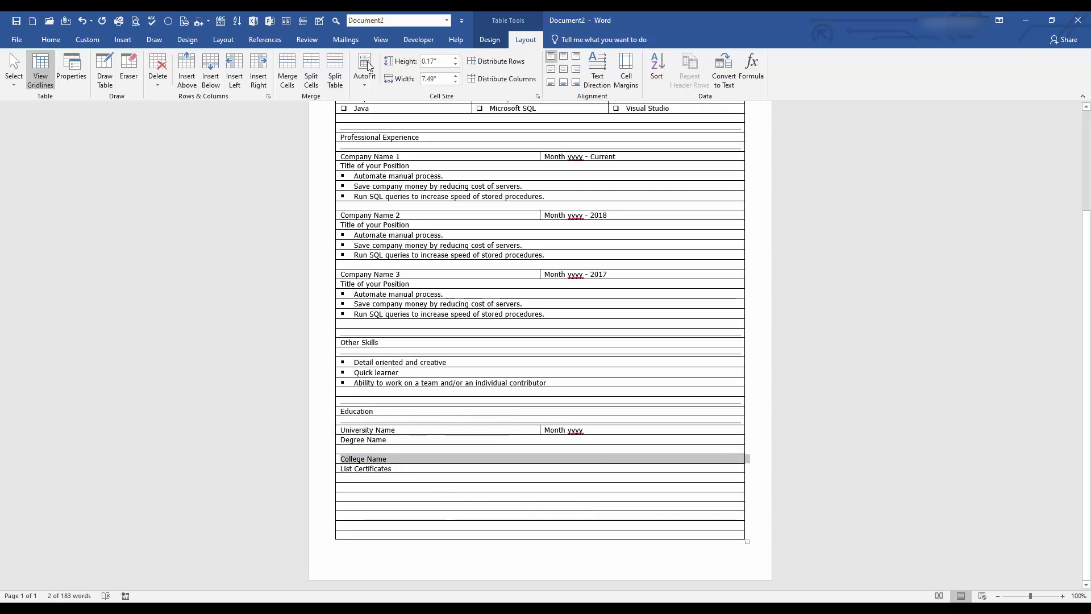
{"action": "left_click", "coordinate": [316, 80]}
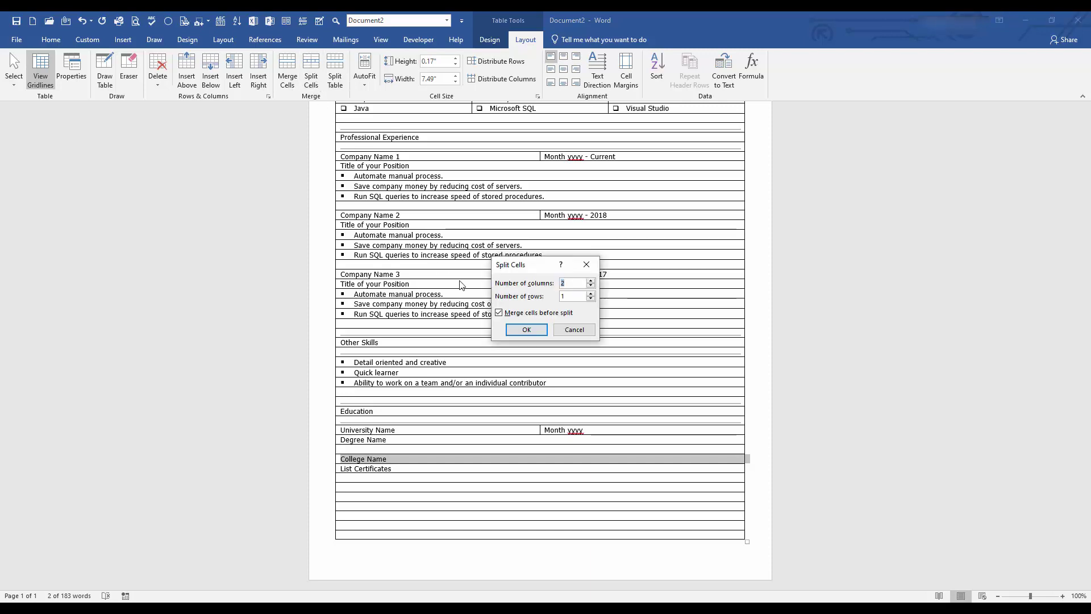
{"action": "left_click", "coordinate": [509, 329]}
{"action": "left_click", "coordinate": [591, 458]}
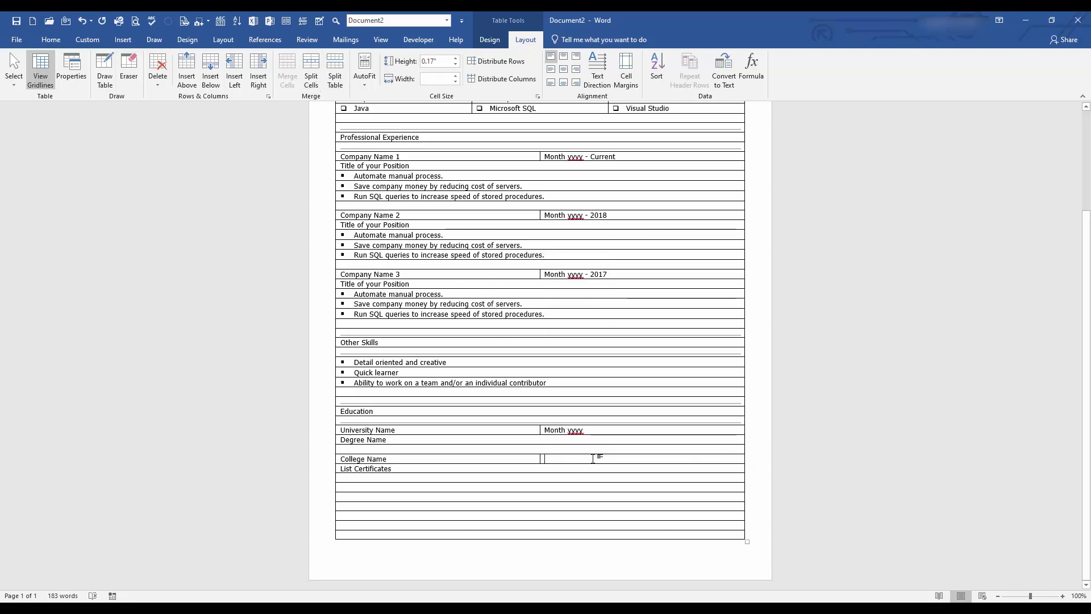
{"action": "type", "text": "2012"}
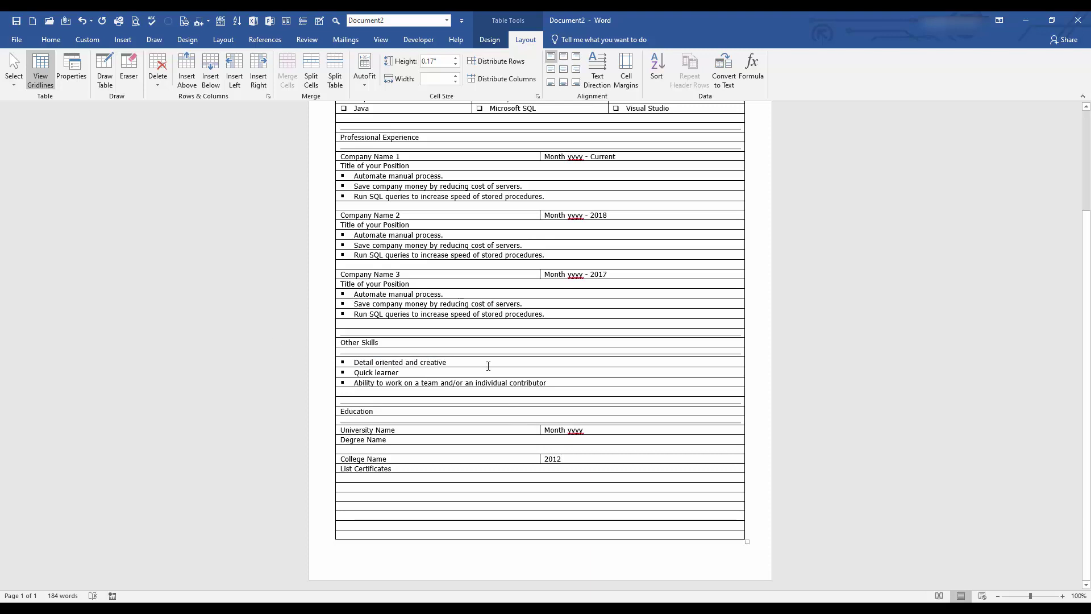
Step: Return to the top of the résumé and bring up the Home text formatting options
{"action": "scroll", "coordinate": [492, 369], "scroll_direction": "up", "scroll_amount": 4}
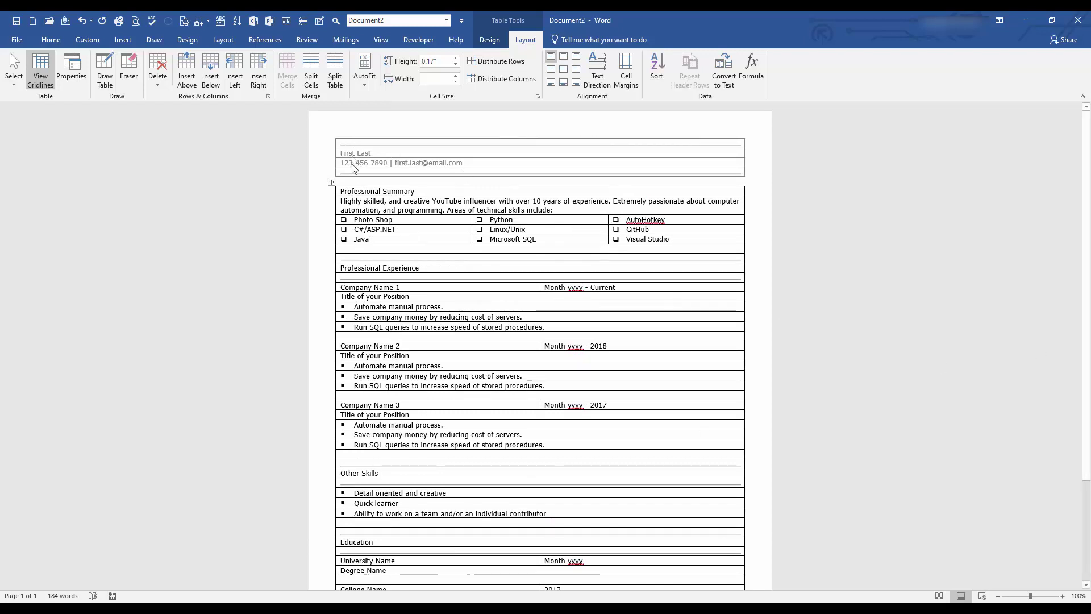
{"action": "left_click", "coordinate": [50, 39]}
Step: Set the entire résumé table's font to Segoe UI
{"action": "left_click", "coordinate": [332, 182]}
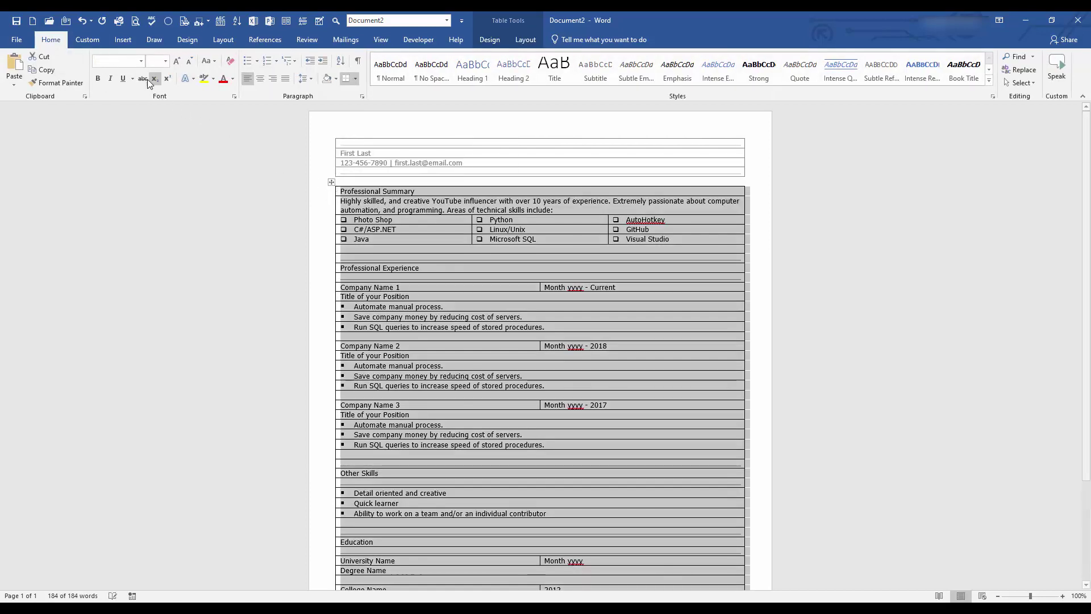
{"action": "left_click", "coordinate": [125, 64]}
{"action": "type", "text": "Segoe UI"}
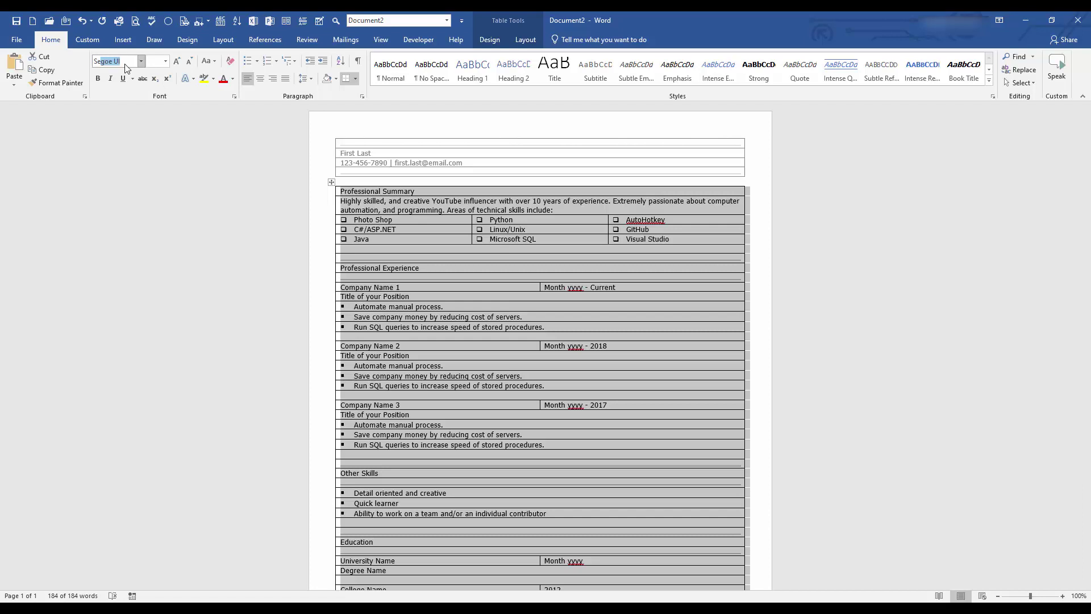
{"action": "key", "text": "Return"}
Step: Delete the stray empty table on page 2 so the résumé fits on one page
{"action": "scroll", "coordinate": [464, 423], "scroll_direction": "down", "scroll_amount": 5}
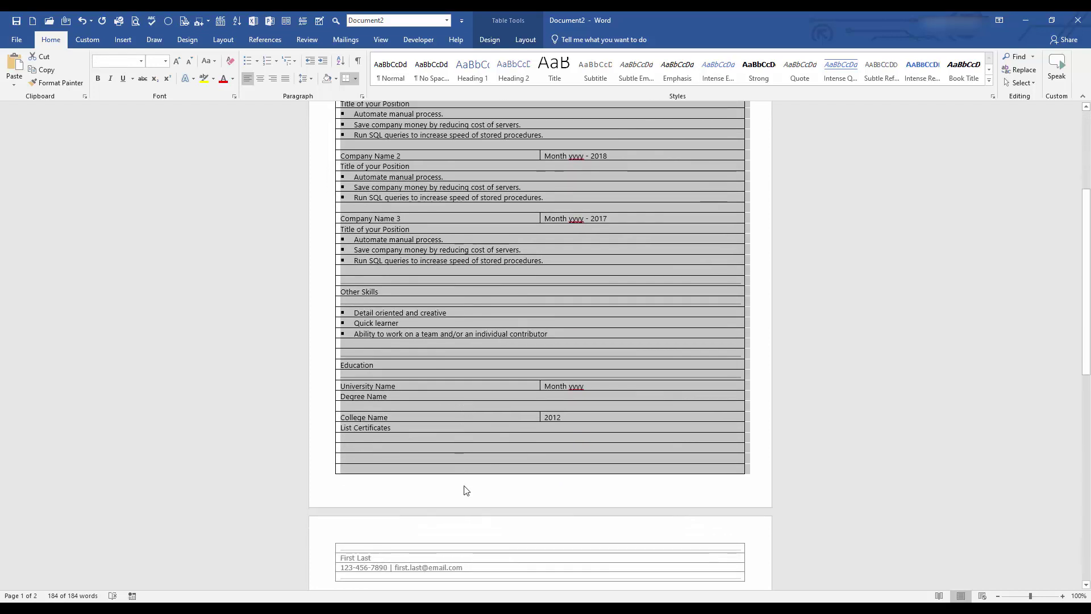
{"action": "scroll", "coordinate": [463, 488], "scroll_direction": "down", "scroll_amount": 2}
{"action": "left_click", "coordinate": [426, 475]}
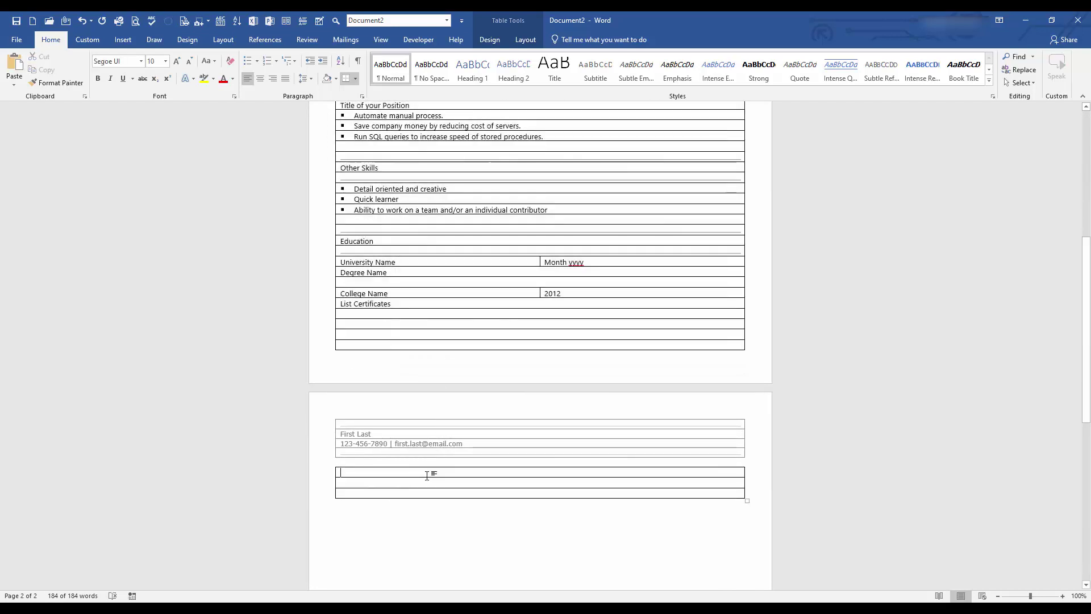
{"action": "left_click", "coordinate": [329, 476]}
{"action": "left_click", "coordinate": [345, 472]}
{"action": "left_click_drag", "start_coordinate": [358, 485], "coordinate": [348, 432]}
{"action": "key", "text": "BackSpace"}
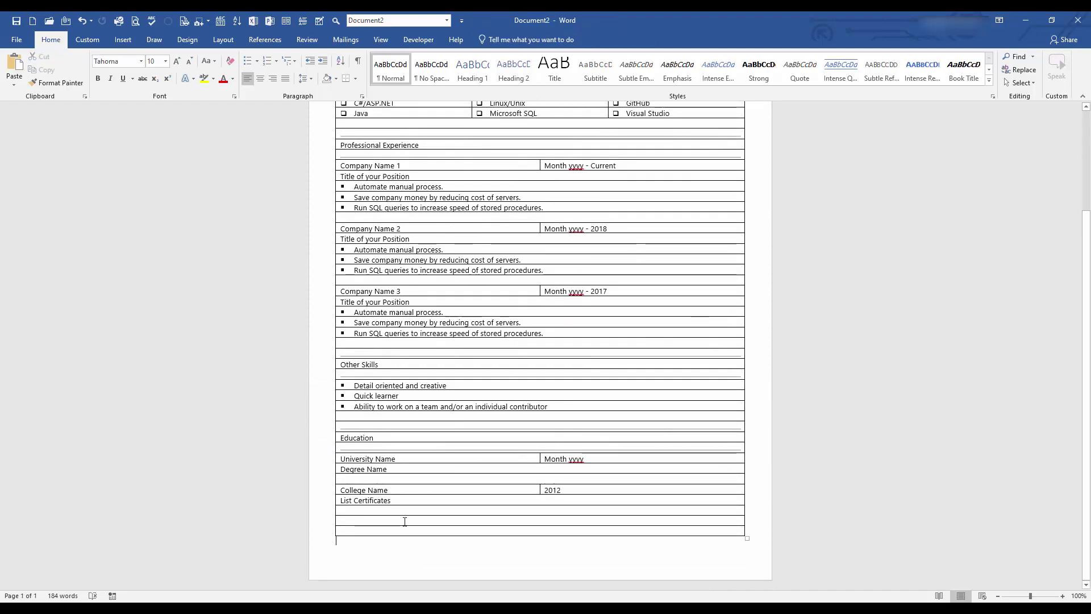
{"action": "scroll", "coordinate": [405, 521], "scroll_direction": "up", "scroll_amount": 4}
Step: Set the whole header table's font to Segoe UI
{"action": "double_click", "coordinate": [372, 146]}
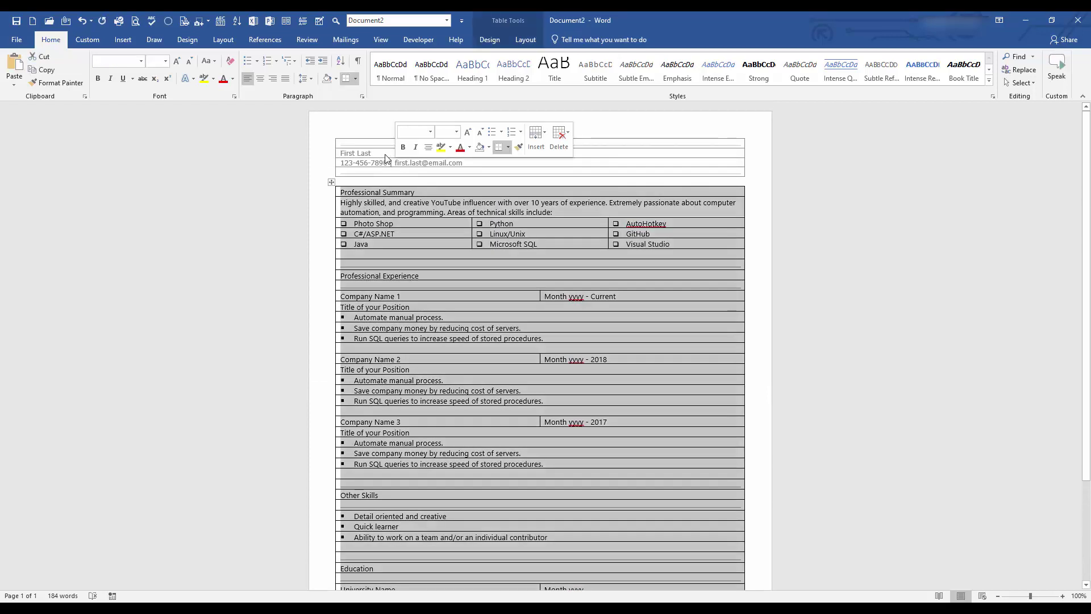
{"action": "left_click", "coordinate": [331, 134]}
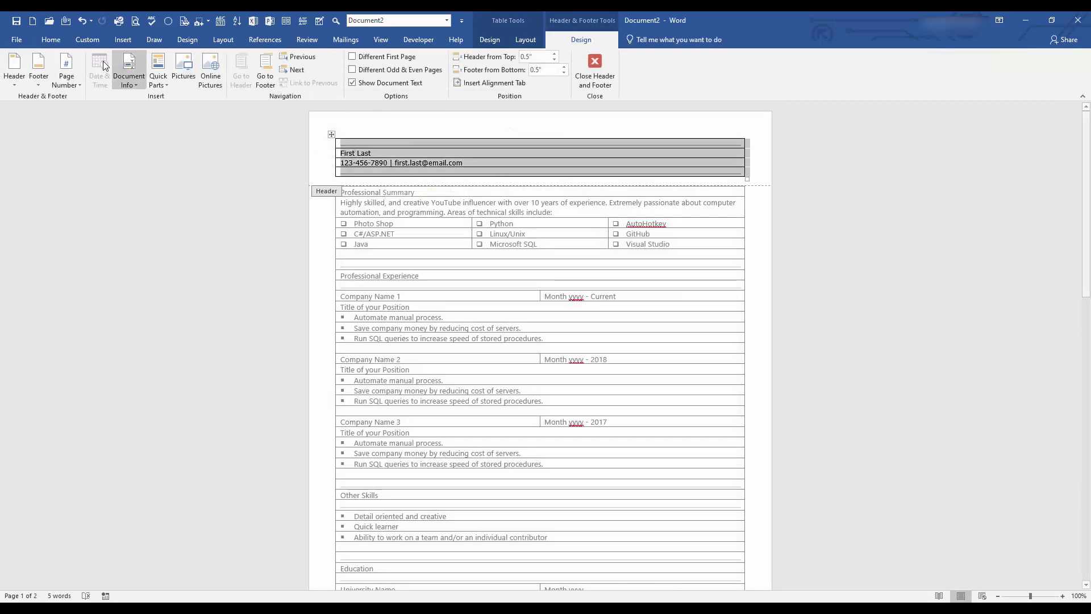
{"action": "left_click", "coordinate": [51, 39]}
{"action": "left_click", "coordinate": [126, 61]}
{"action": "type", "text": "Segoe UI"}
{"action": "key", "text": "Return"}
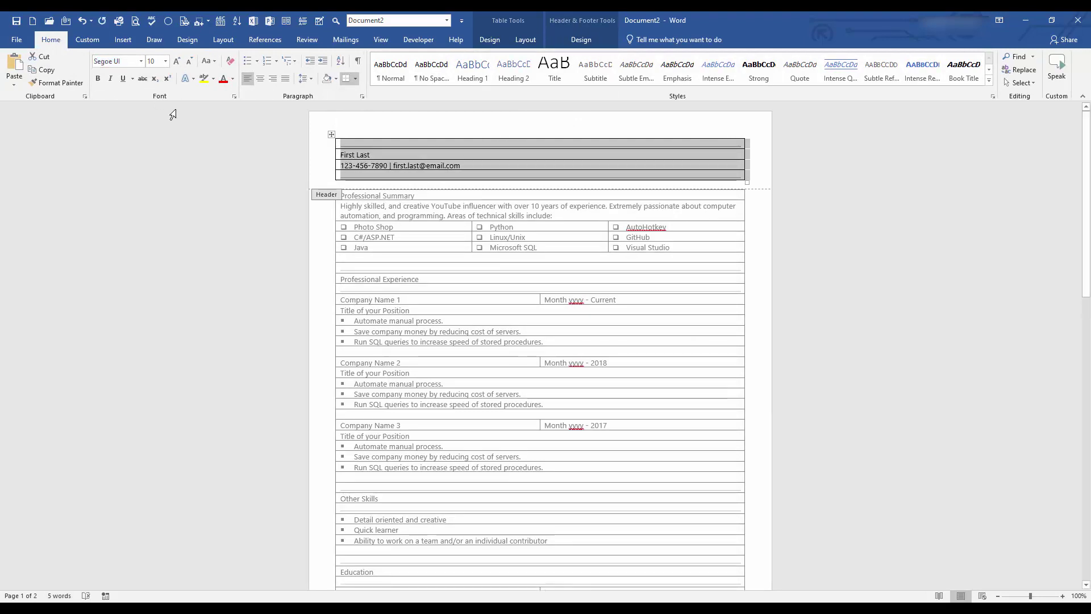
Step: Format the header name as Subtle Reference small caps, bold Segoe UI, centred, size 20
{"action": "left_click", "coordinate": [379, 152]}
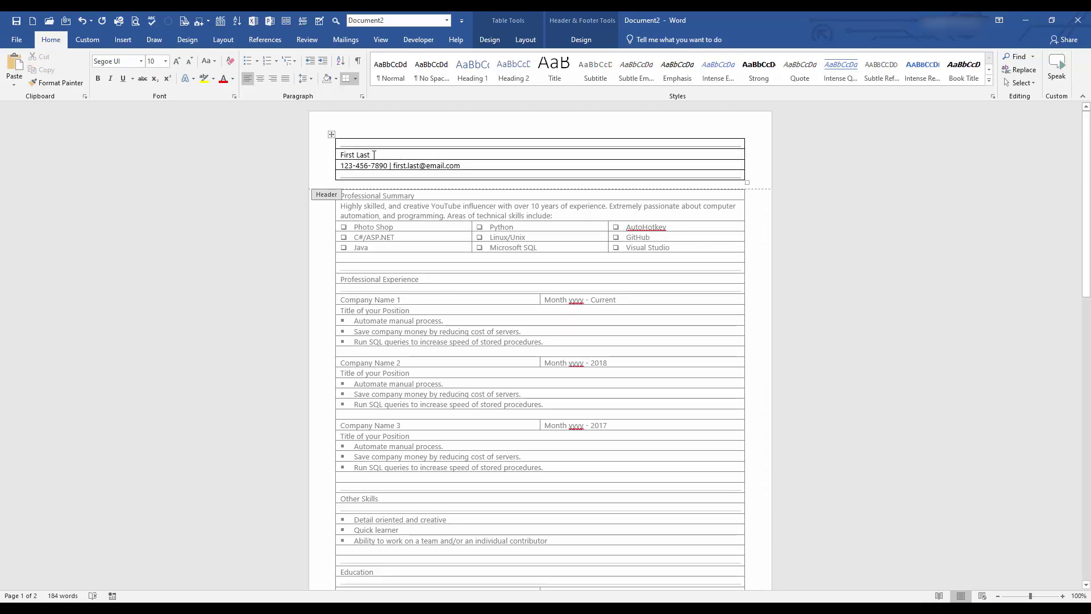
{"action": "left_click_drag", "start_coordinate": [376, 154], "coordinate": [318, 164]}
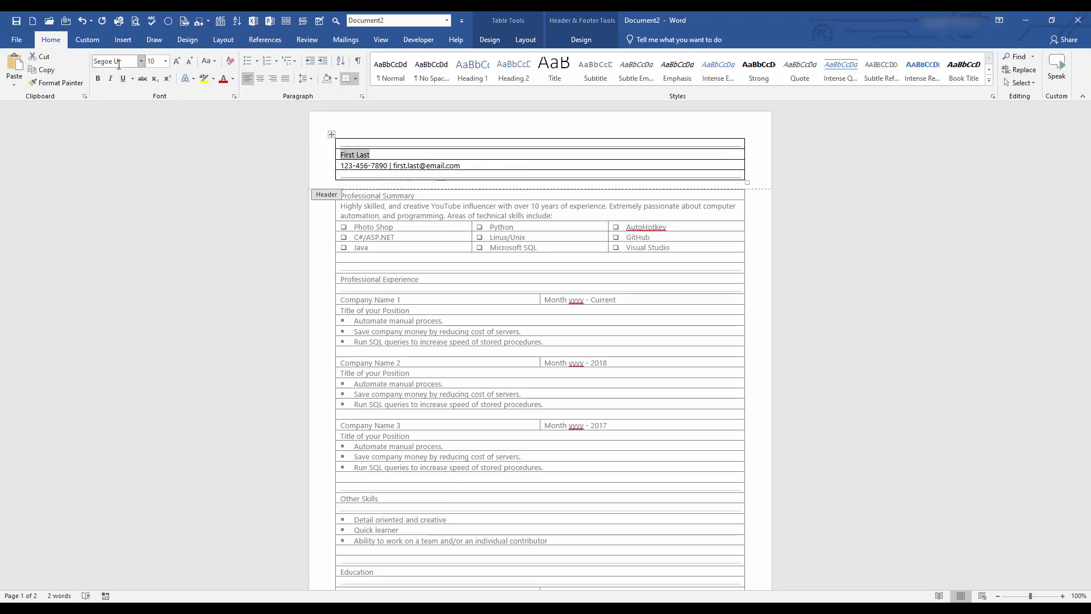
{"action": "left_click", "coordinate": [101, 77]}
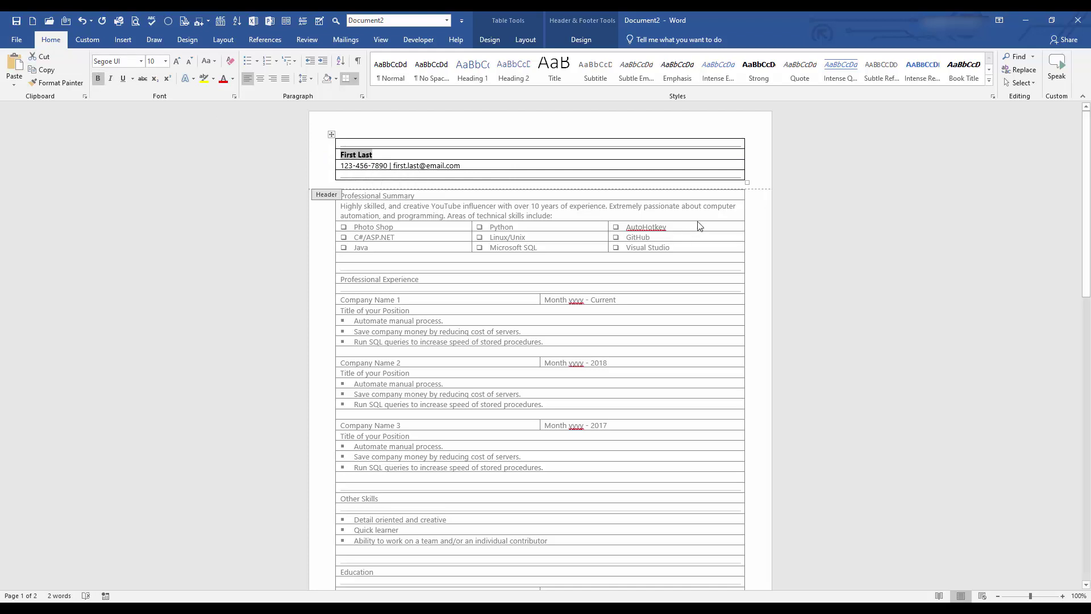
{"action": "left_click", "coordinate": [885, 73]}
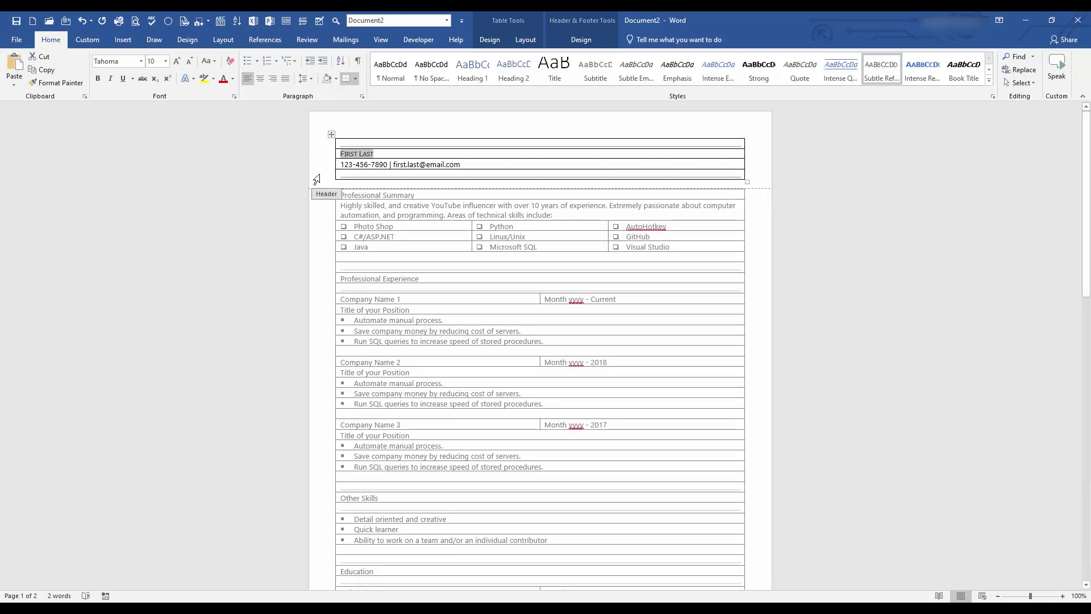
{"action": "left_click", "coordinate": [96, 80]}
{"action": "left_click", "coordinate": [129, 62]}
{"action": "type", "text": "Segoe UI"}
{"action": "key", "text": "Return"}
{"action": "left_click", "coordinate": [261, 79]}
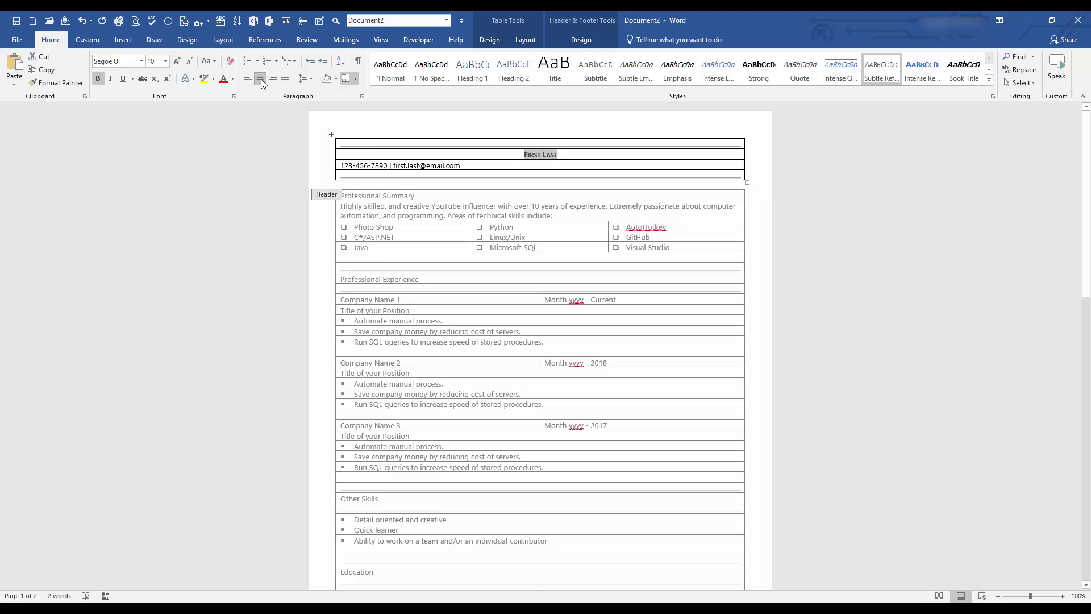
{"action": "left_click", "coordinate": [176, 61]}
{"action": "left_click", "coordinate": [177, 61]}
{"action": "left_click", "coordinate": [177, 62]}
{"action": "left_click", "coordinate": [177, 61]}
{"action": "left_click", "coordinate": [177, 62]}
{"action": "left_click", "coordinate": [177, 61]}
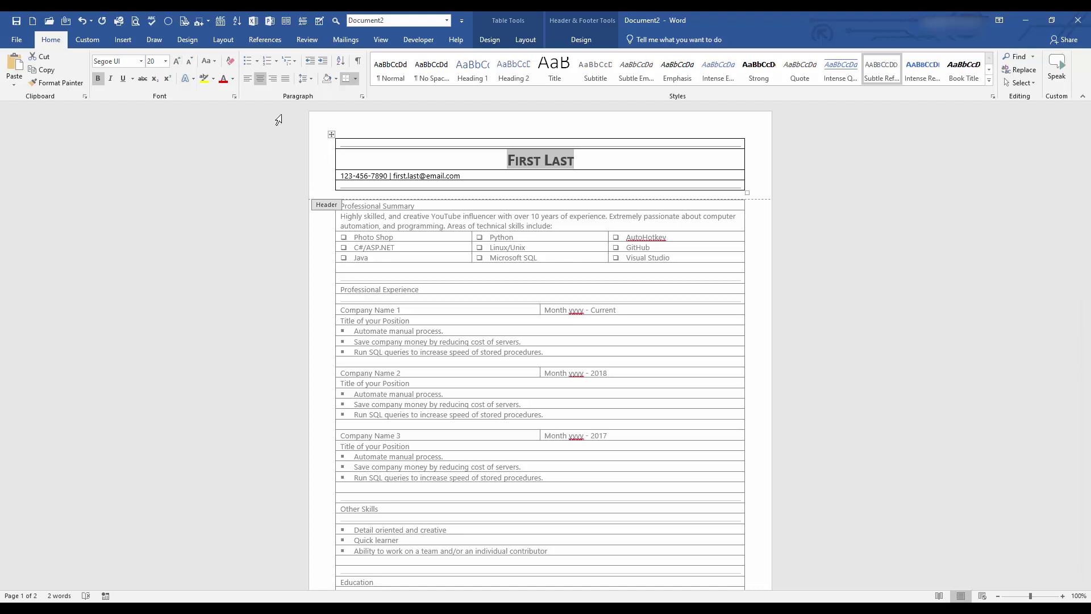
{"action": "left_click", "coordinate": [342, 176]}
Step: Enlarge the phone and email line one size and centre it under the name
{"action": "left_click", "coordinate": [319, 180]}
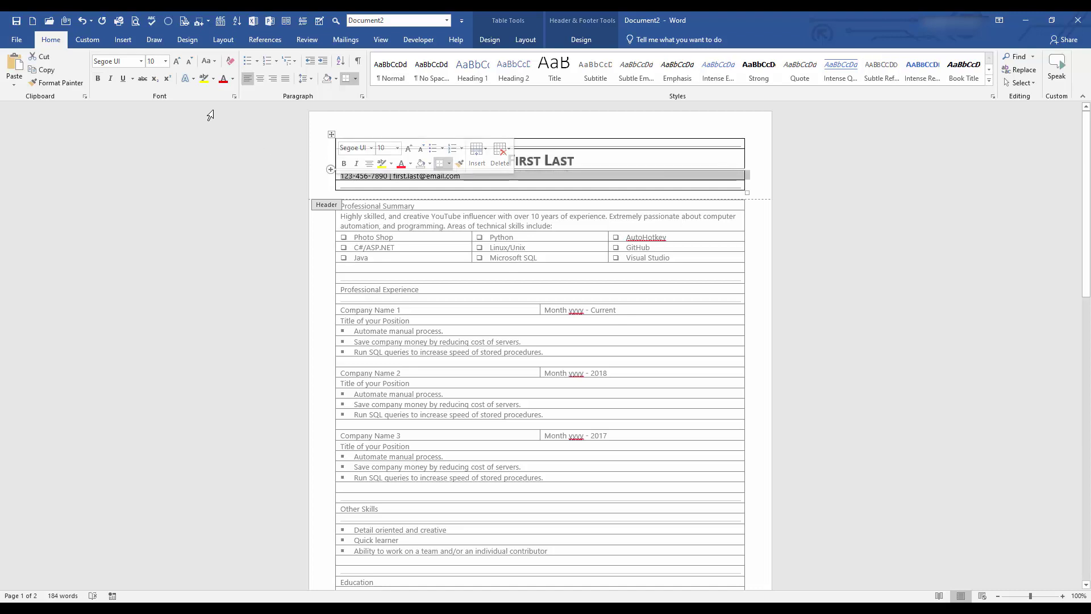
{"action": "left_click", "coordinate": [175, 60]}
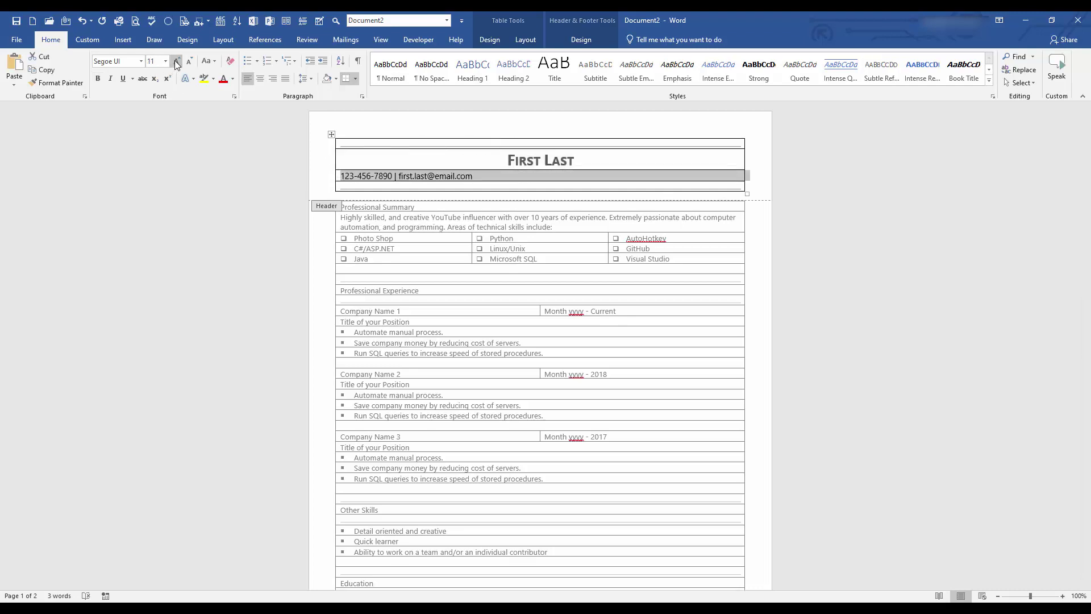
{"action": "left_click", "coordinate": [261, 81]}
{"action": "left_click", "coordinate": [590, 176]}
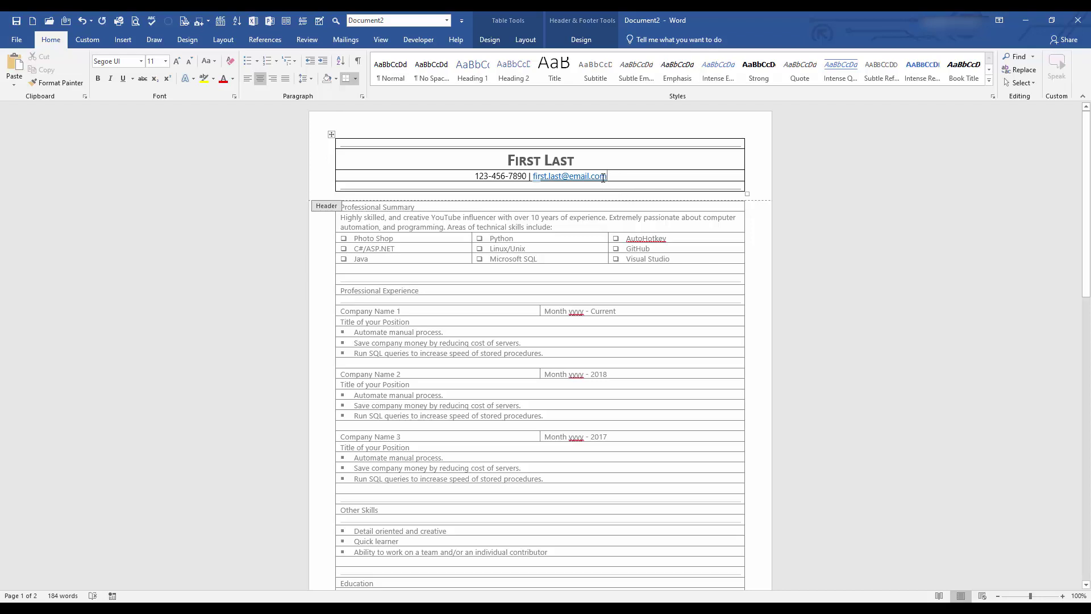
Step: Remove the contact line's link underline and set its font colour to Automatic black
{"action": "key", "text": "ctrl+shift+Left"}
{"action": "key", "text": "ctrl+shift+Left"}
{"action": "key", "text": "ctrl+shift+Left"}
{"action": "key", "text": "ctrl+shift+Left"}
{"action": "key", "text": "ctrl+shift+Left"}
{"action": "key", "text": "ctrl+shift+Left"}
{"action": "key", "text": "ctrl+shift+Left"}
{"action": "key", "text": "ctrl+shift+Left"}
{"action": "key", "text": "ctrl+shift+Left"}
{"action": "key", "text": "ctrl+shift+Left"}
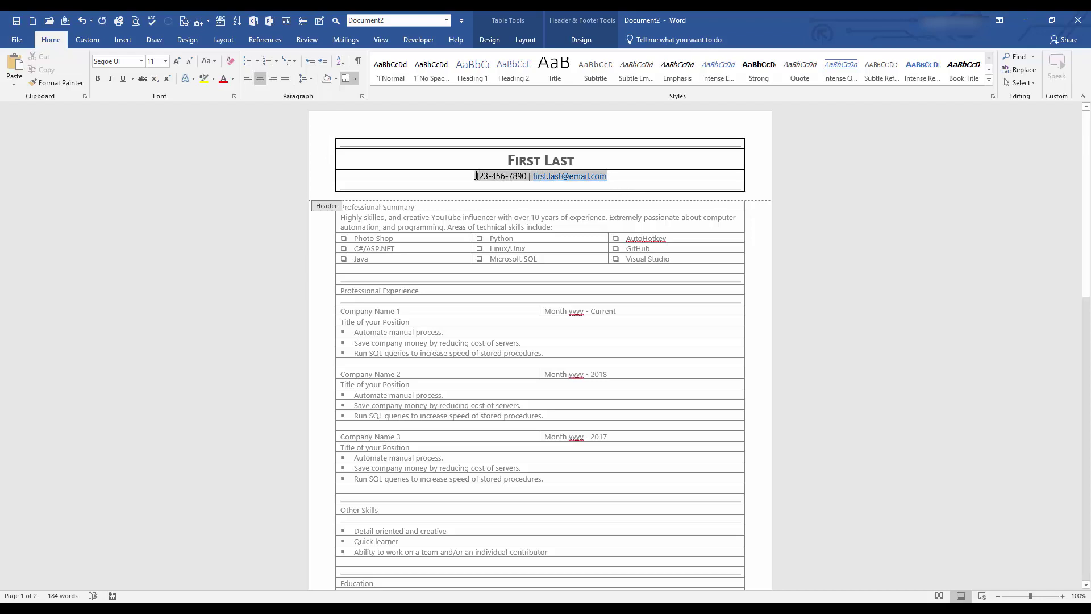
{"action": "left_click", "coordinate": [124, 82]}
{"action": "left_click", "coordinate": [123, 82]}
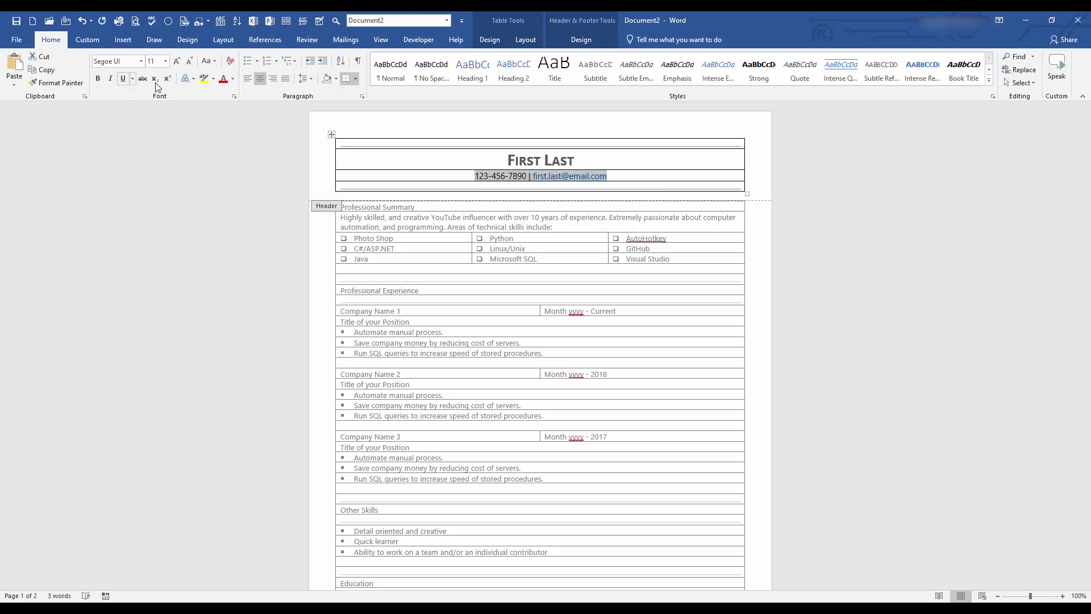
{"action": "left_click", "coordinate": [232, 79]}
{"action": "left_click", "coordinate": [233, 93]}
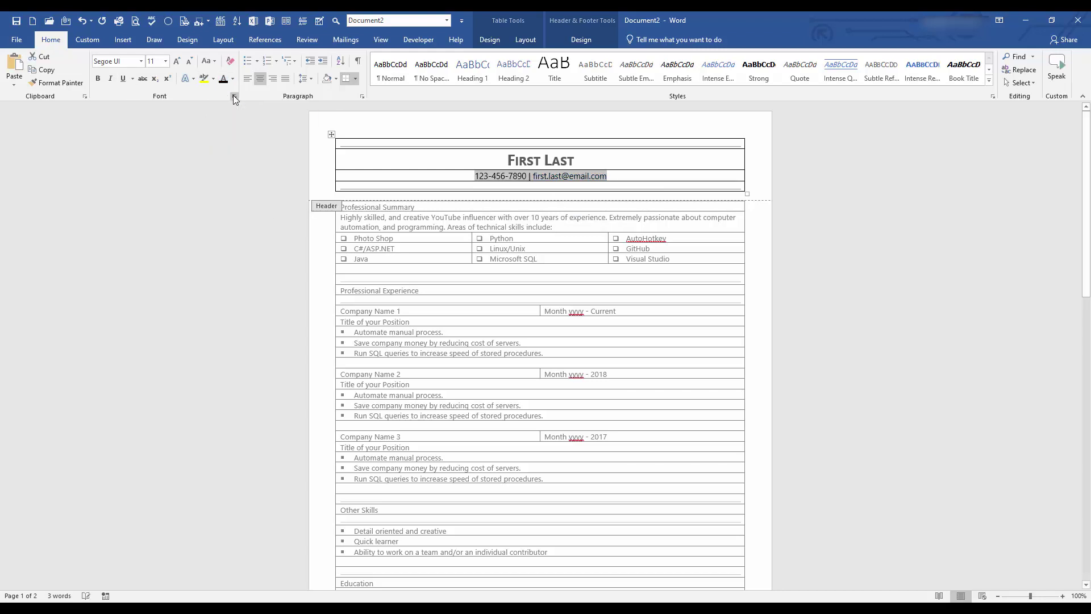
{"action": "left_click", "coordinate": [624, 165]}
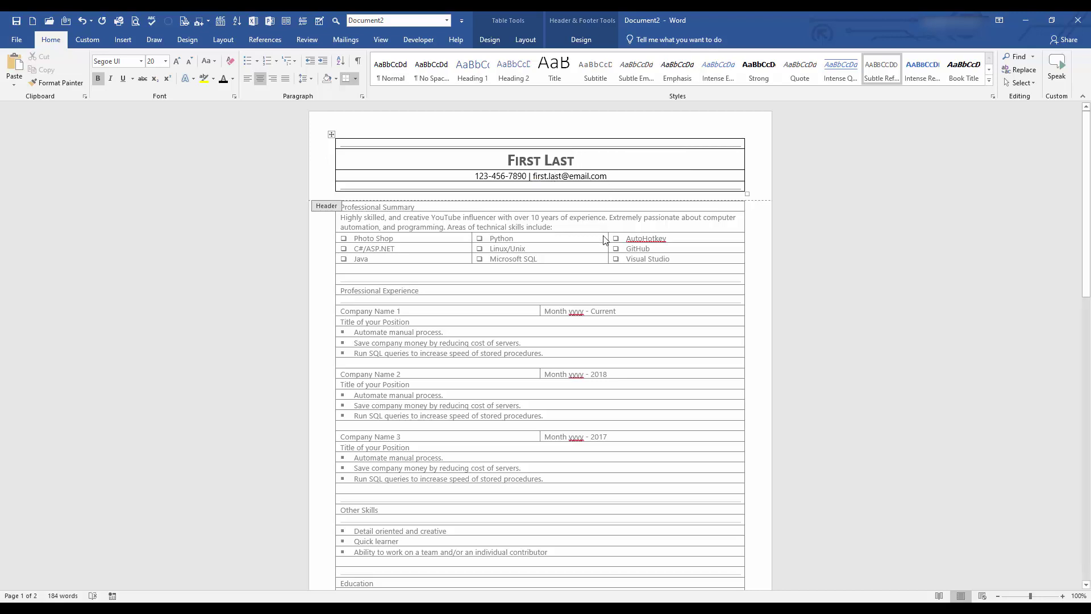
{"action": "double_click", "coordinate": [494, 225]}
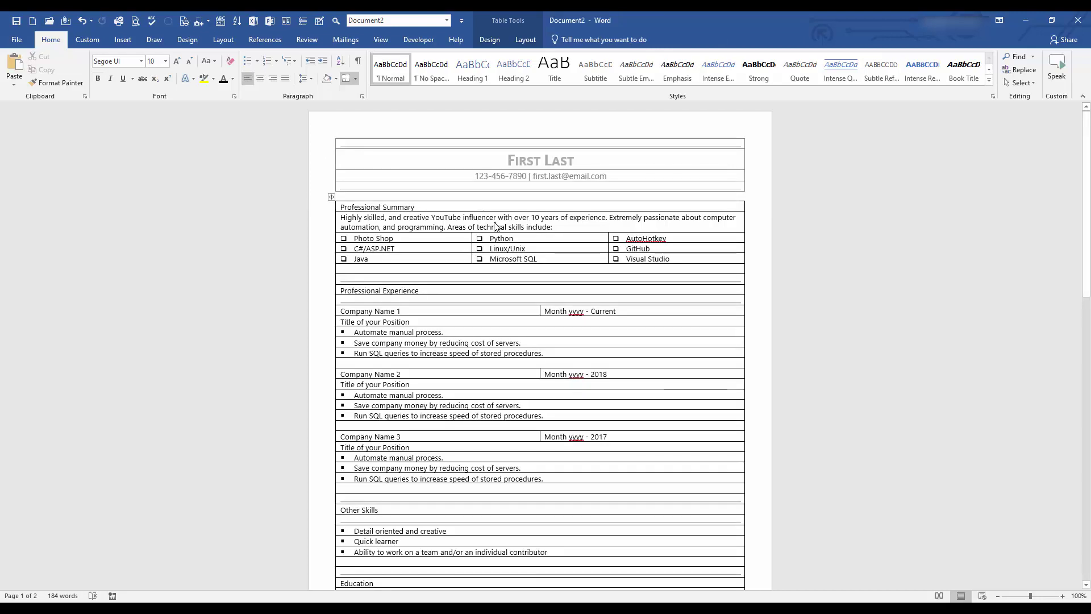
{"action": "double_click", "coordinate": [517, 159]}
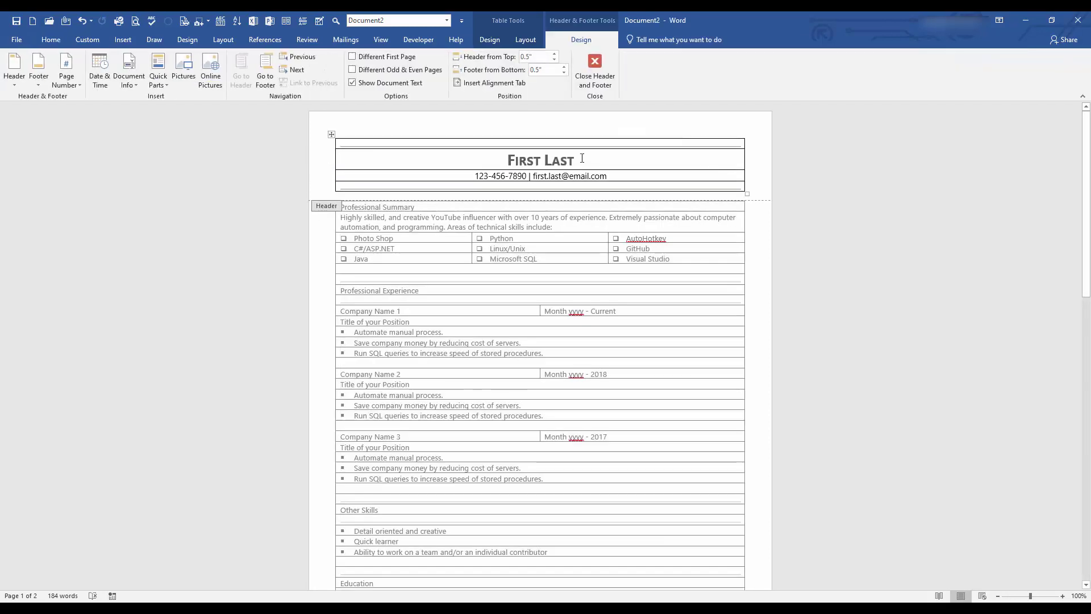
{"action": "left_click_drag", "start_coordinate": [575, 160], "coordinate": [507, 159]}
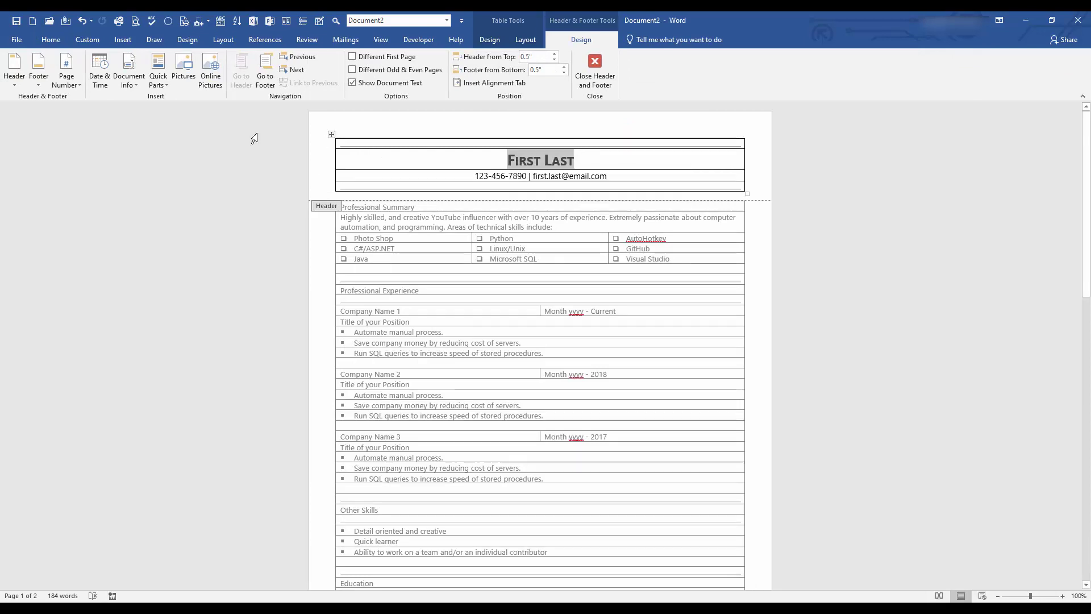
{"action": "left_click", "coordinate": [52, 39]}
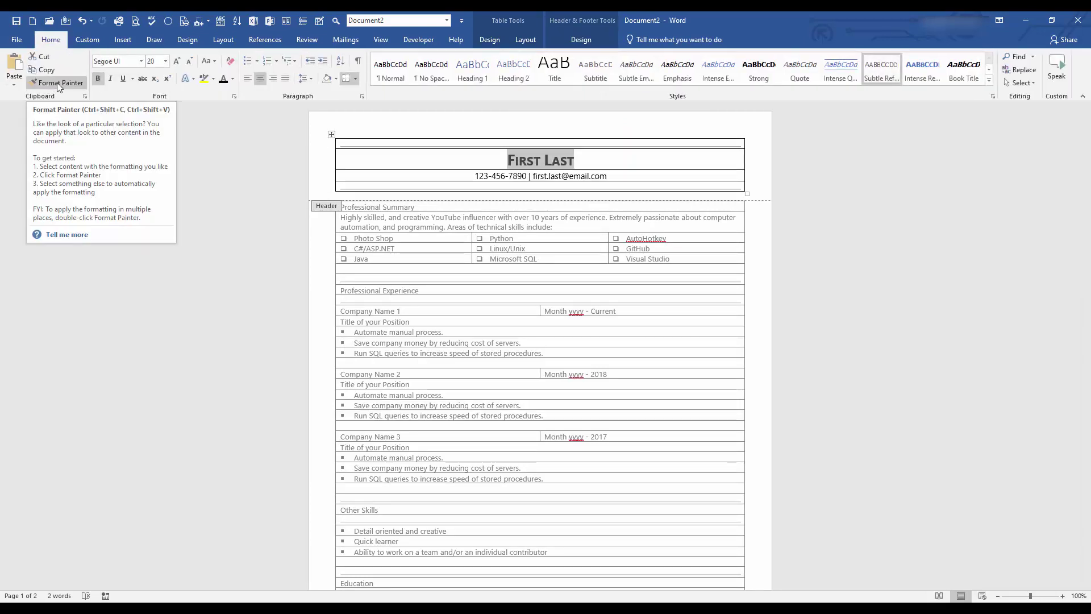
{"action": "left_click", "coordinate": [57, 83]}
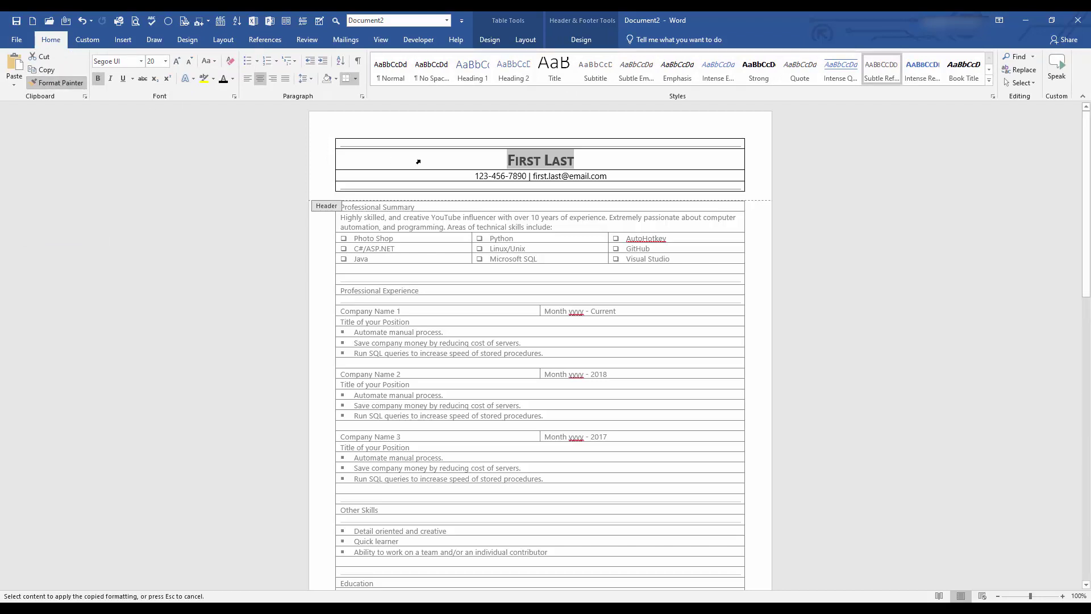
{"action": "left_click", "coordinate": [49, 83]}
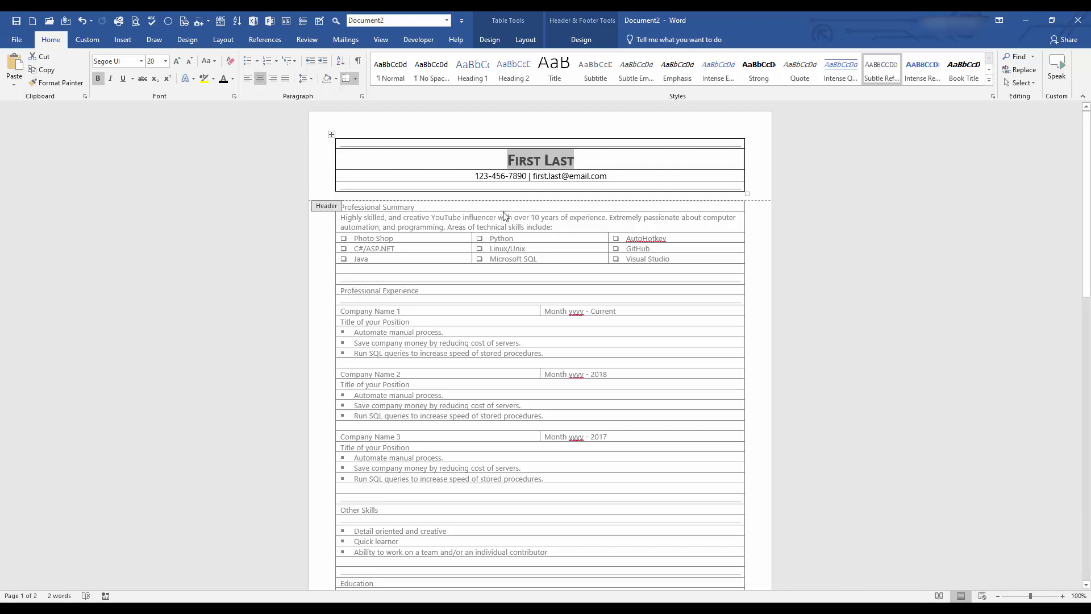
Step: Apply the Subtle Reference style to the Professional Summary heading row
{"action": "double_click", "coordinate": [417, 208]}
{"action": "key", "text": "ctrl+a"}
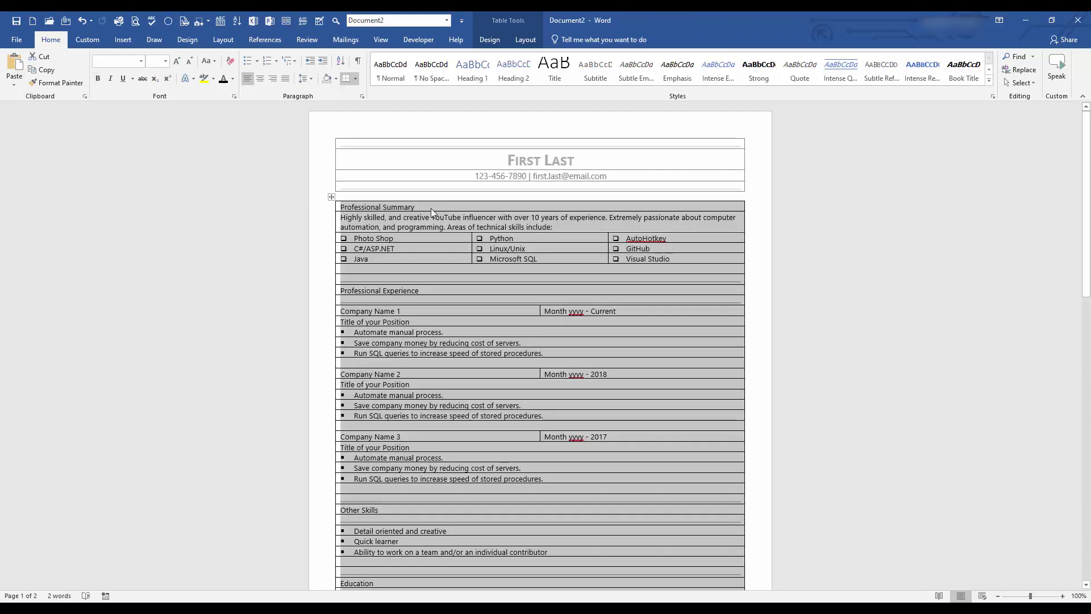
{"action": "left_click", "coordinate": [413, 208]}
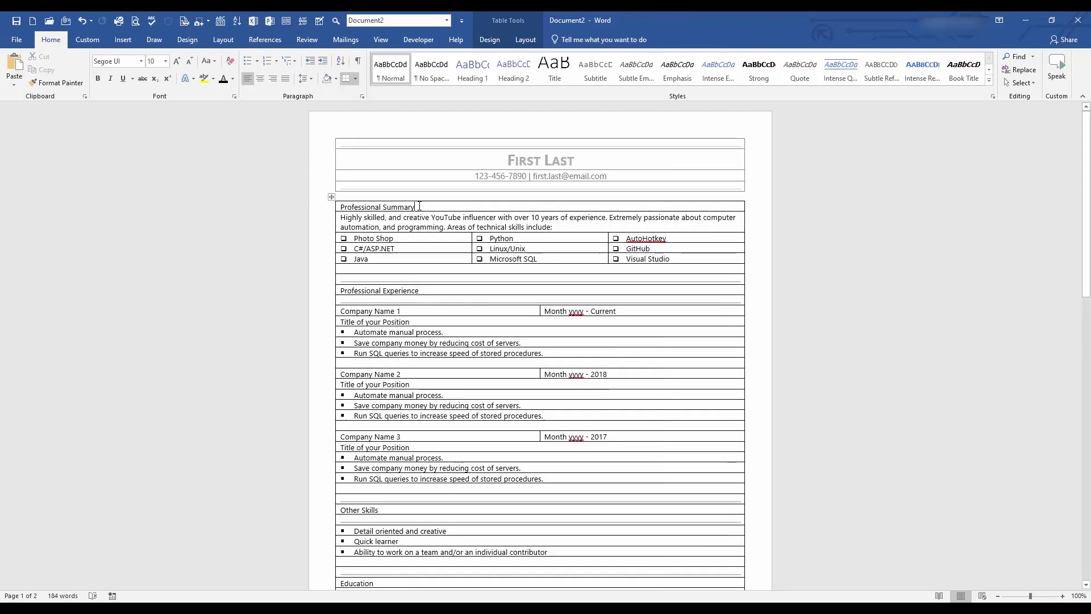
{"action": "left_click", "coordinate": [321, 206]}
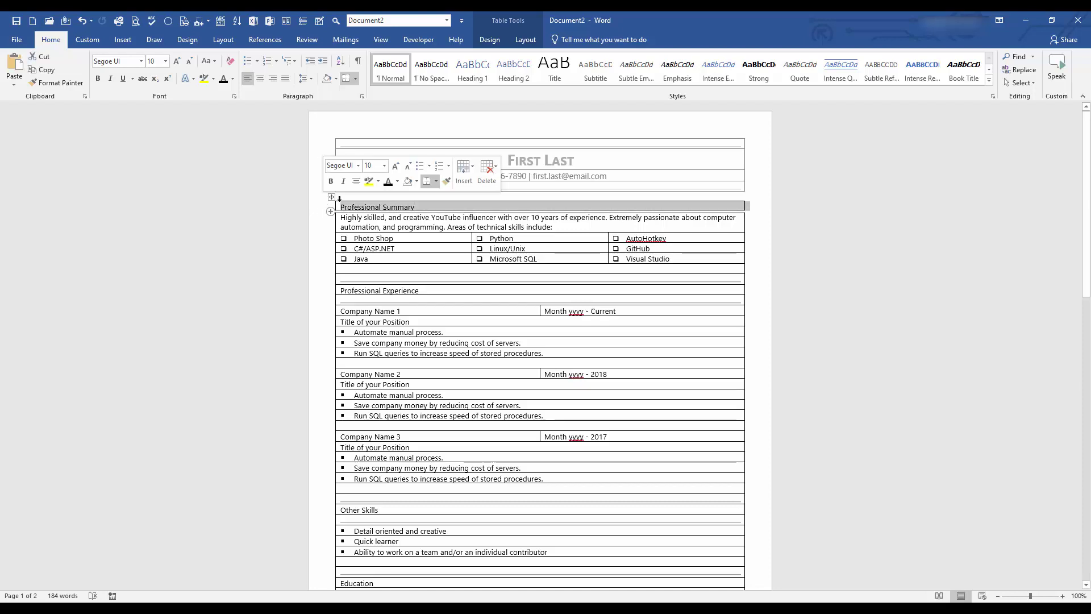
{"action": "left_click", "coordinate": [879, 72]}
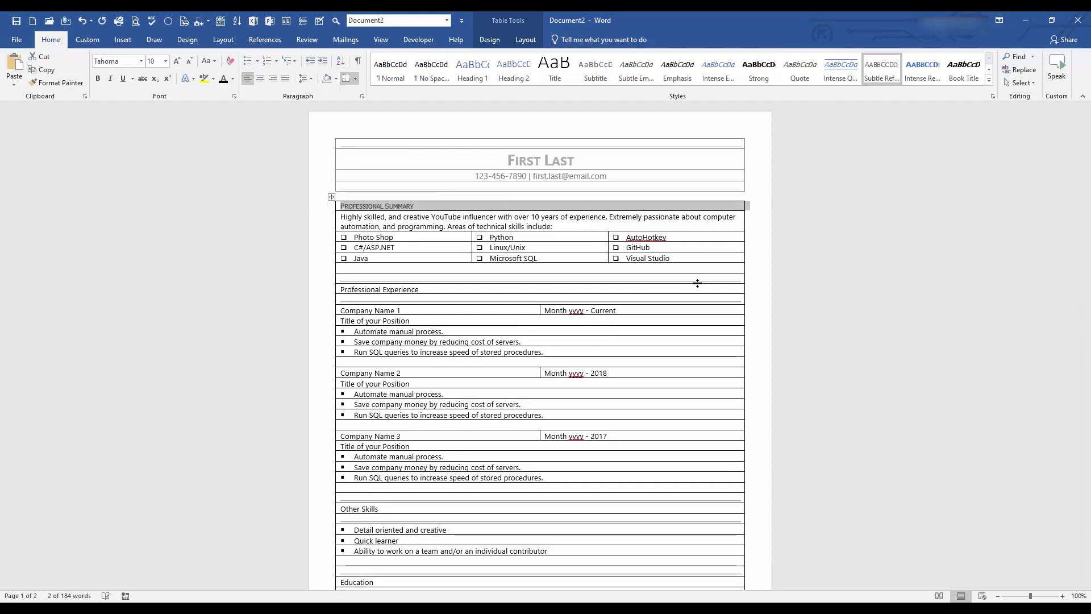
{"action": "left_click", "coordinate": [130, 61]}
{"action": "key", "text": "Return"}
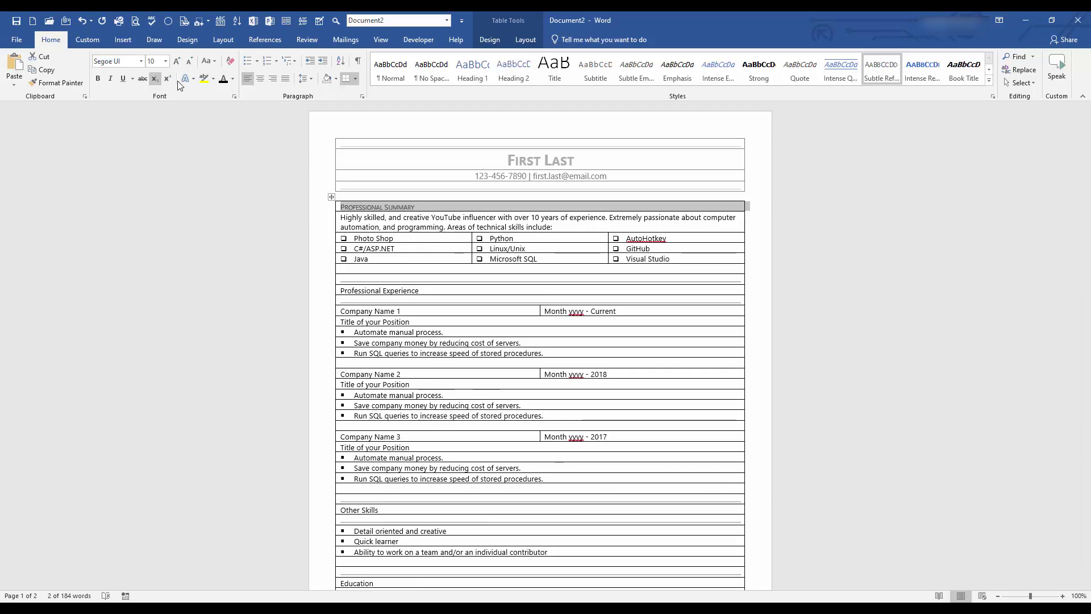
Step: Make the Professional Summary heading bold, 16 pt and centred
{"action": "left_click", "coordinate": [97, 80]}
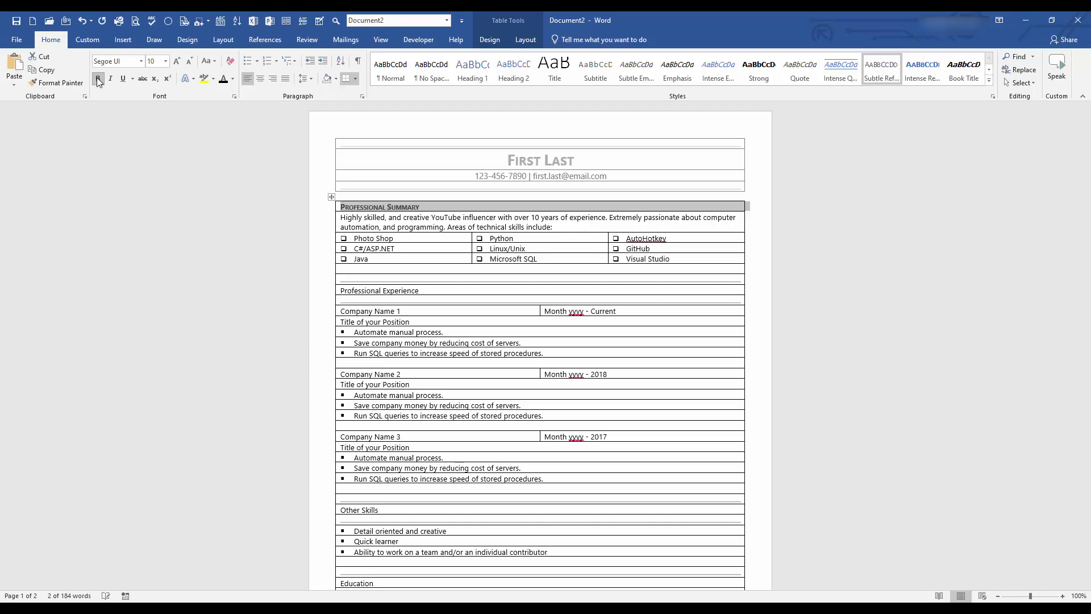
{"action": "left_click", "coordinate": [177, 61]}
{"action": "left_click", "coordinate": [177, 61]}
{"action": "left_click", "coordinate": [176, 60]}
{"action": "left_click", "coordinate": [176, 61]}
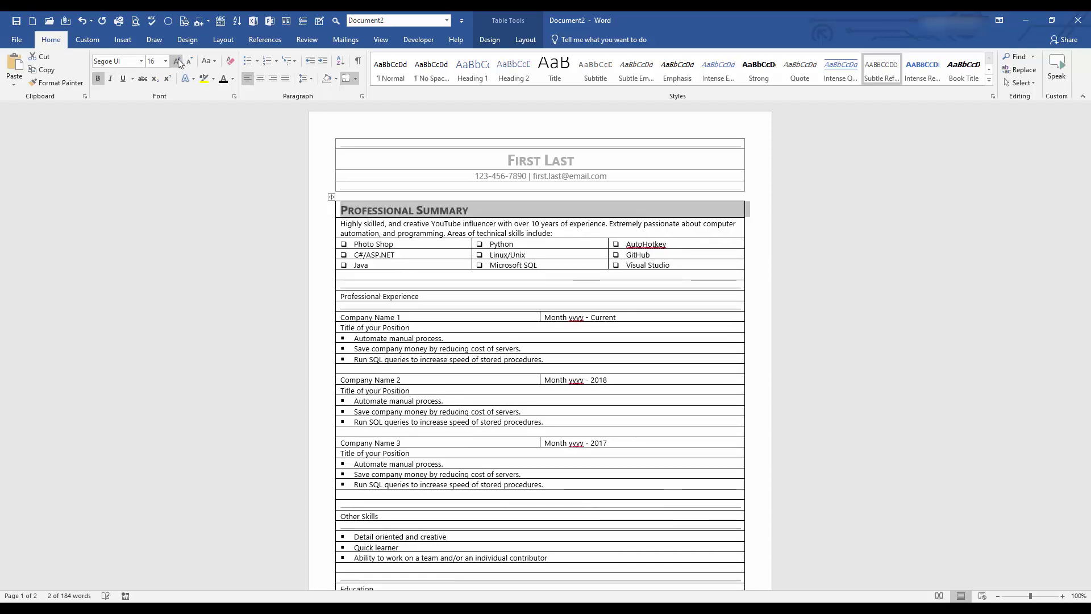
{"action": "left_click", "coordinate": [260, 79]}
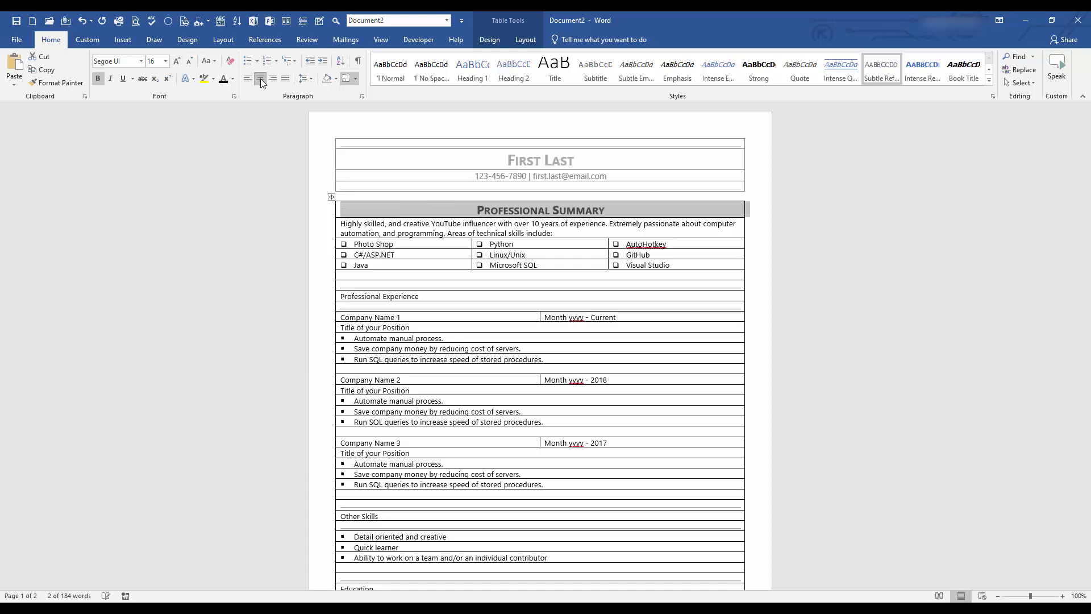
{"action": "left_click", "coordinate": [573, 234]}
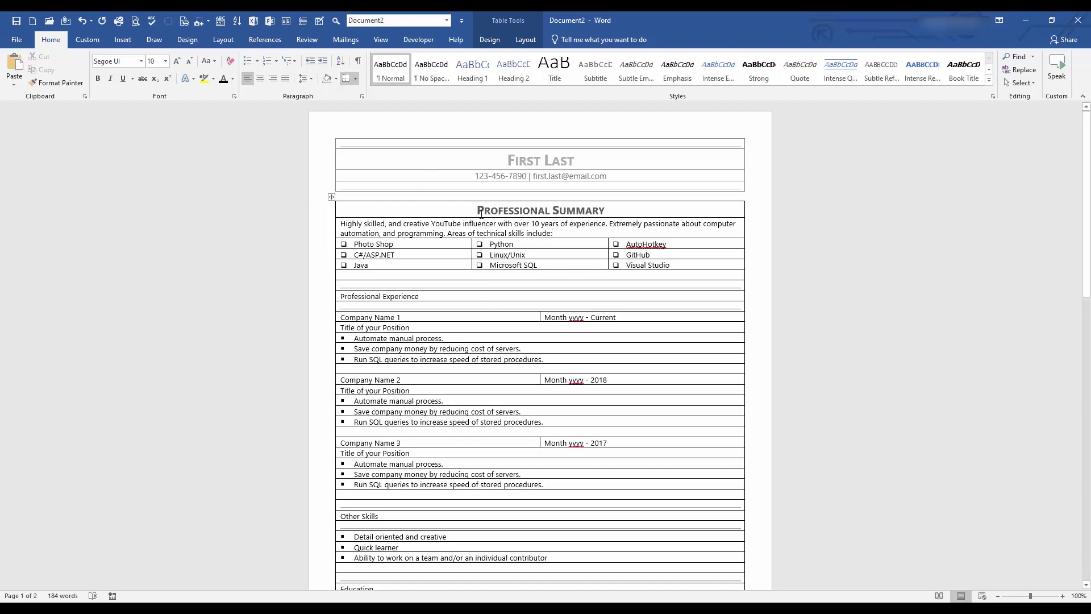
{"action": "left_click", "coordinate": [314, 210]}
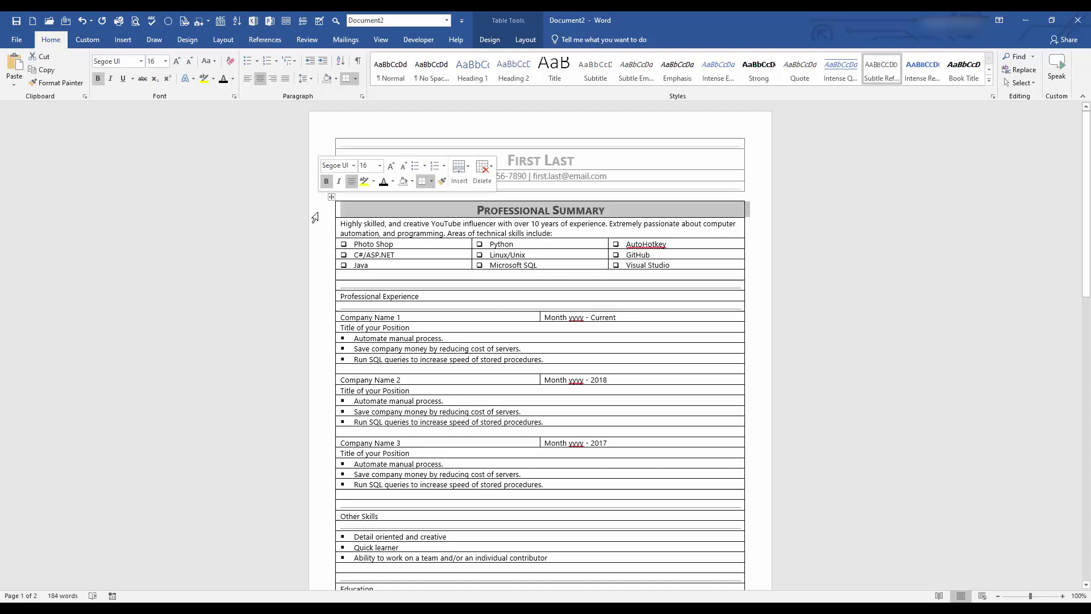
Step: Format Painter the Professional Summary heading style onto Professional Experience, Other Skills and Education
{"action": "left_click", "coordinate": [71, 86]}
{"action": "left_click", "coordinate": [325, 297]}
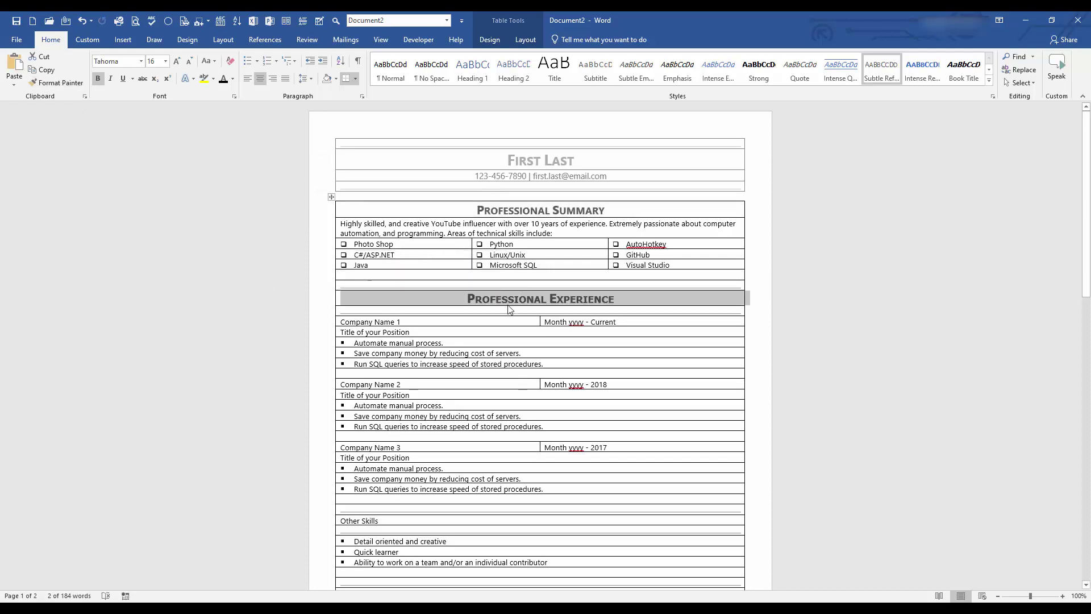
{"action": "left_click", "coordinate": [59, 83]}
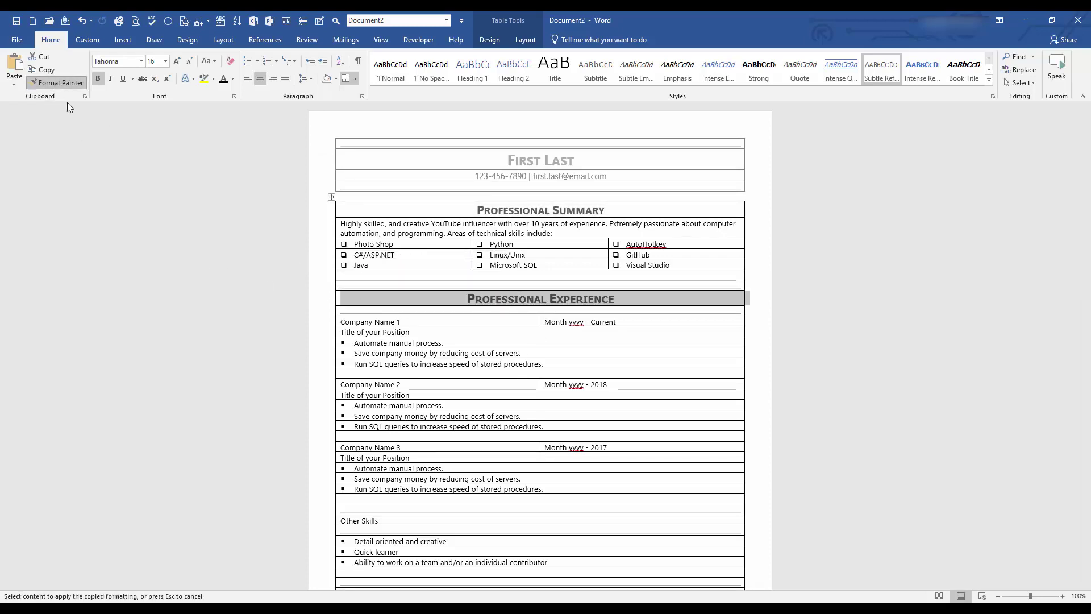
{"action": "left_click", "coordinate": [325, 525]}
{"action": "scroll", "coordinate": [290, 517], "scroll_direction": "down", "scroll_amount": 3}
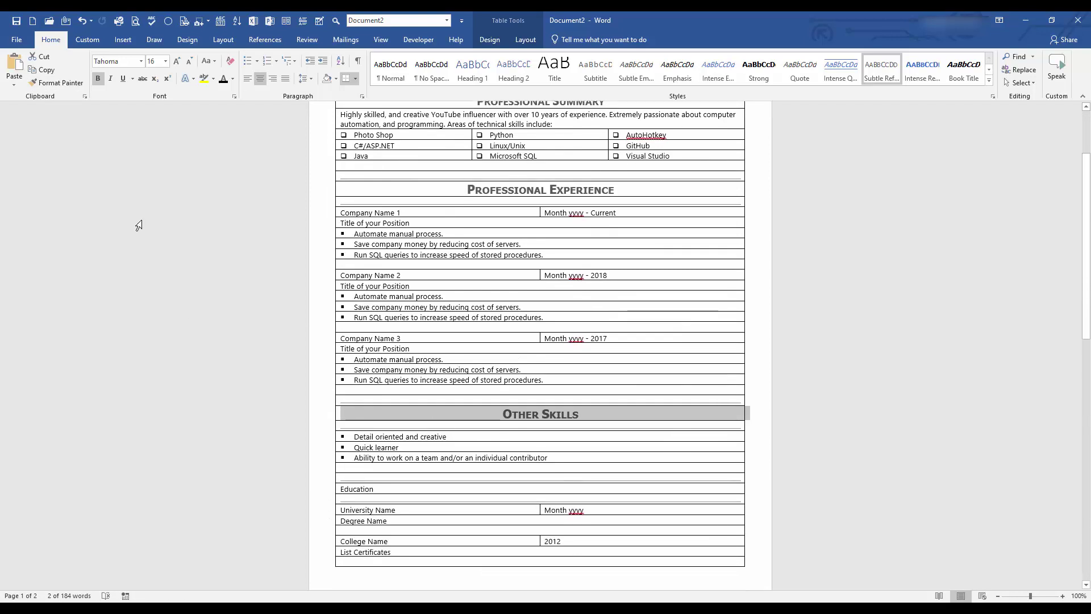
{"action": "left_click", "coordinate": [59, 83]}
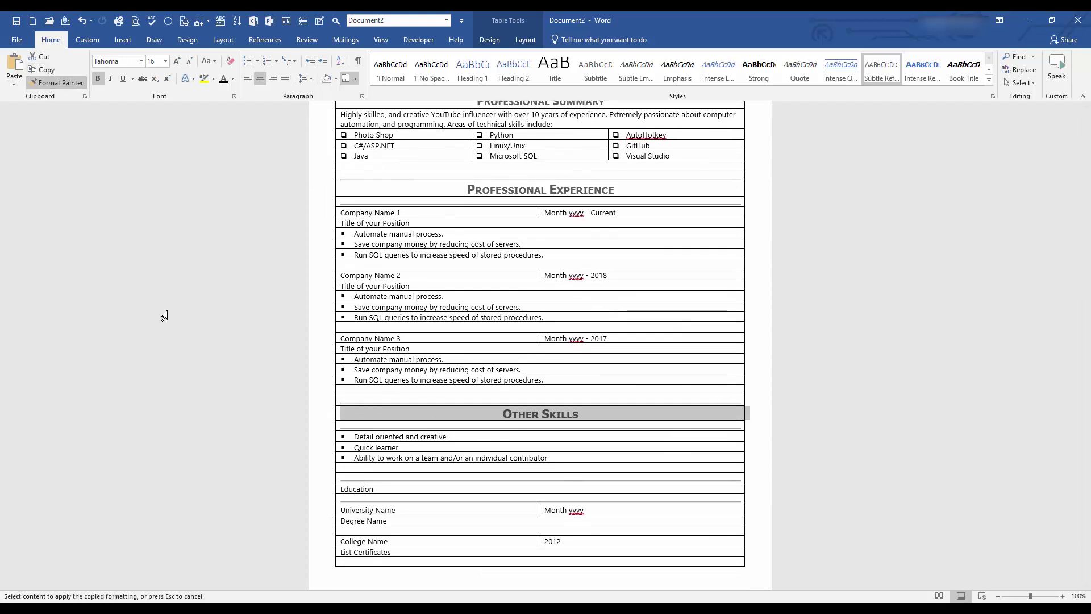
{"action": "left_click", "coordinate": [317, 493]}
Step: Delete the two empty table rows left on page 2
{"action": "scroll", "coordinate": [480, 557], "scroll_direction": "down", "scroll_amount": 3}
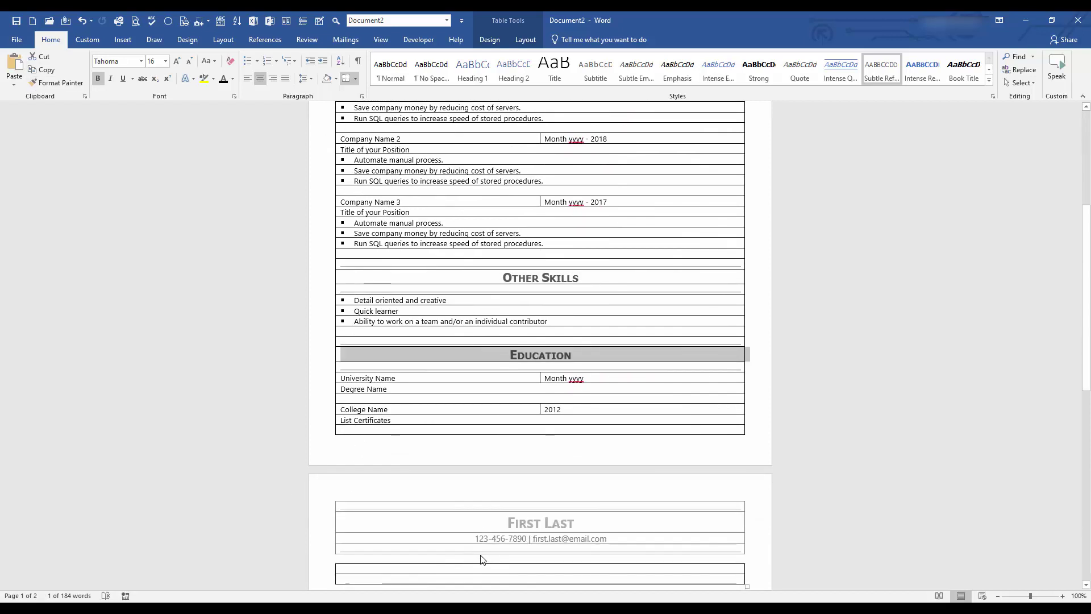
{"action": "scroll", "coordinate": [481, 555], "scroll_direction": "down", "scroll_amount": 3}
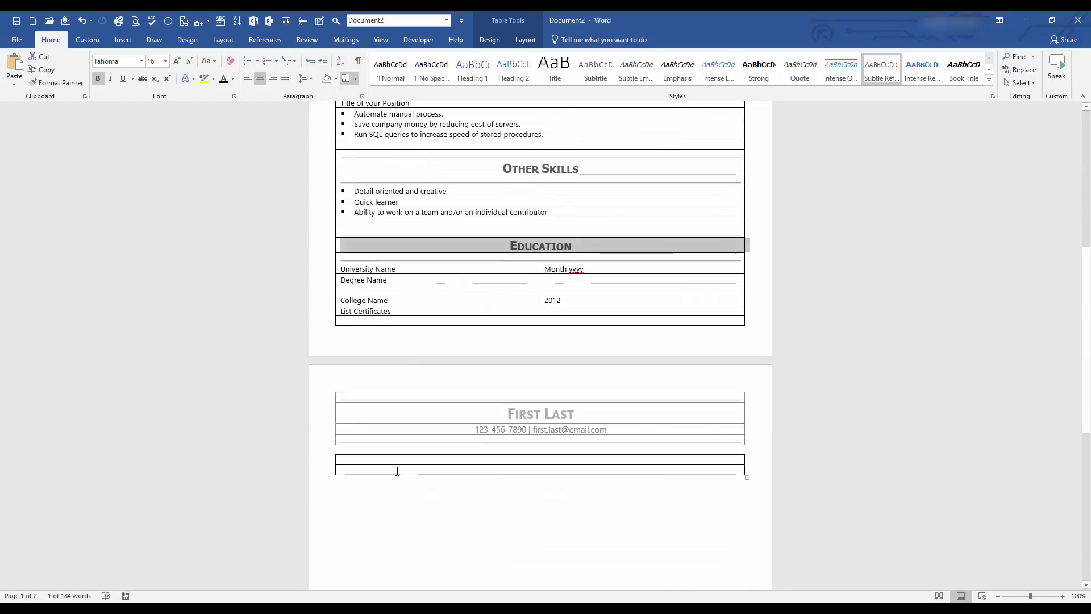
{"action": "left_click", "coordinate": [377, 471]}
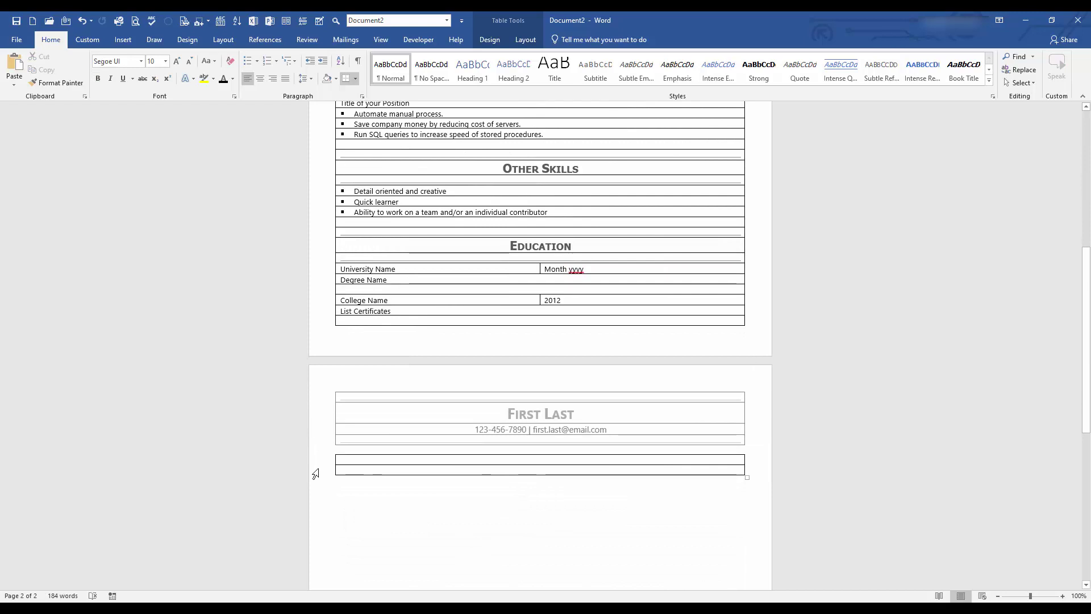
{"action": "left_click", "coordinate": [316, 474]}
{"action": "key", "text": "BackSpace"}
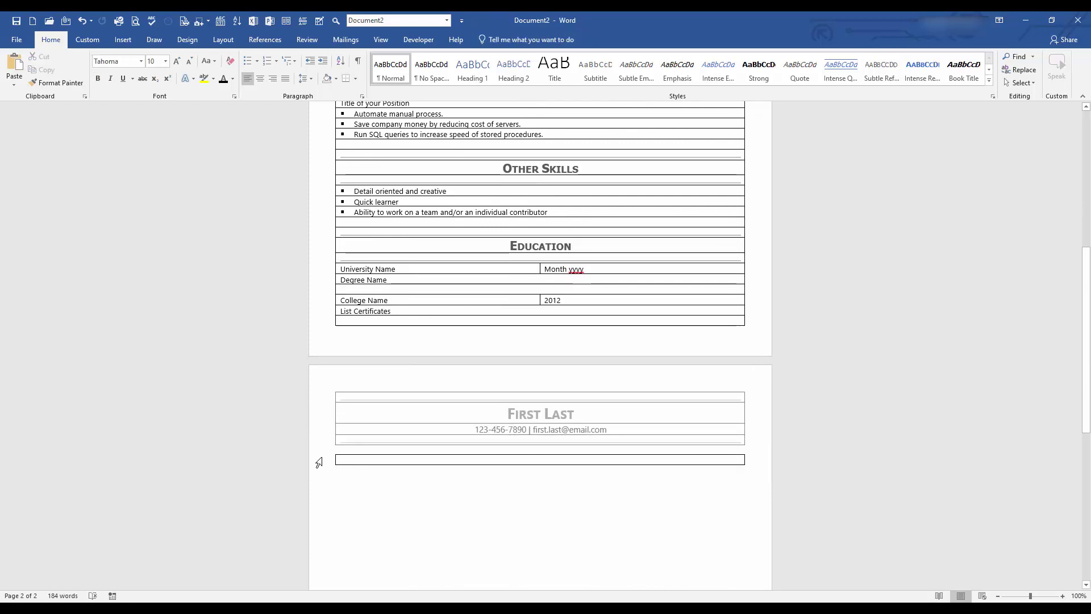
{"action": "left_click", "coordinate": [319, 462]}
{"action": "key", "text": "BackSpace"}
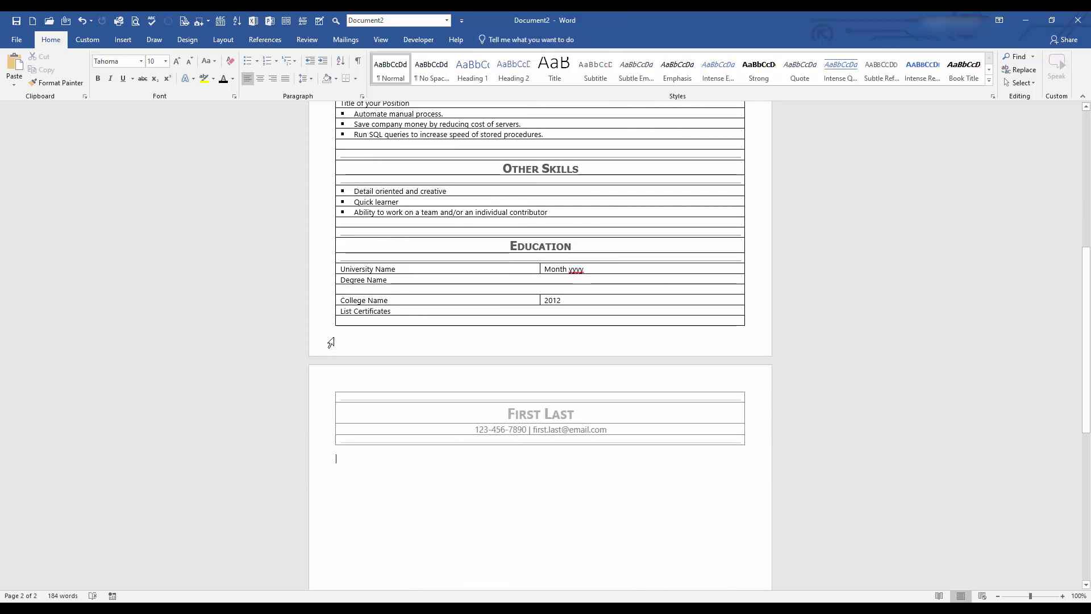
Step: Delete the blank second page with the duplicate First Last header, then check the one-page layout
{"action": "key", "text": "BackSpace"}
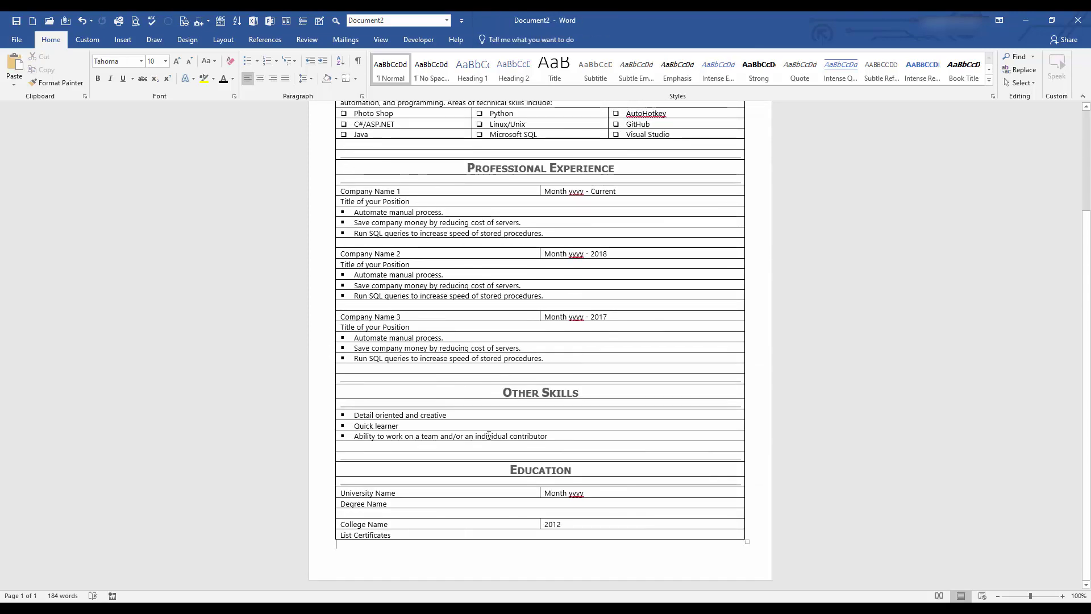
{"action": "scroll", "coordinate": [488, 435], "scroll_direction": "up", "scroll_amount": 2}
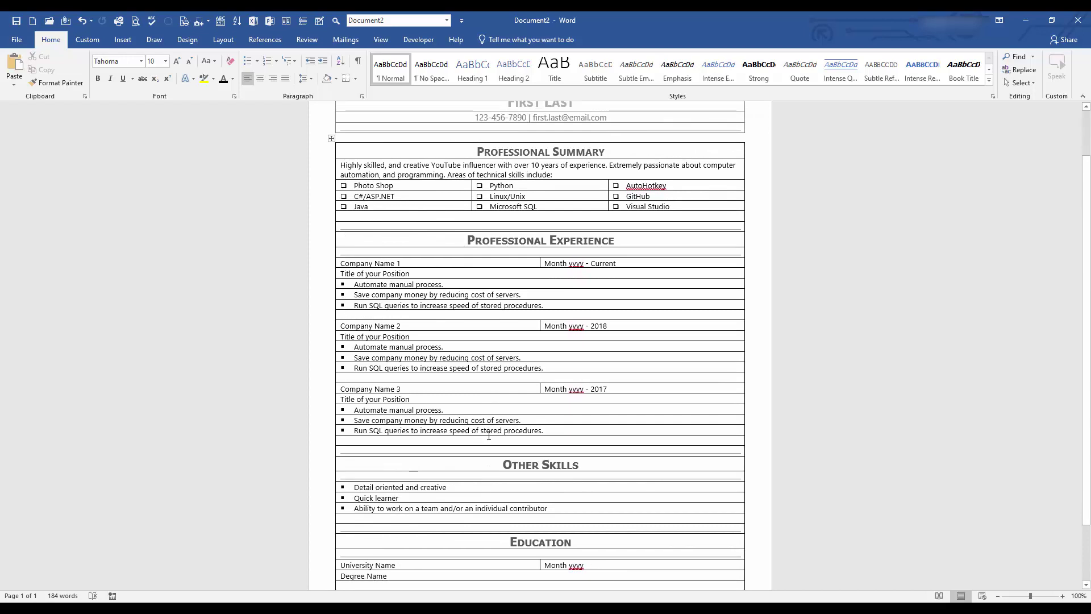
{"action": "scroll", "coordinate": [489, 435], "scroll_direction": "down", "scroll_amount": 2}
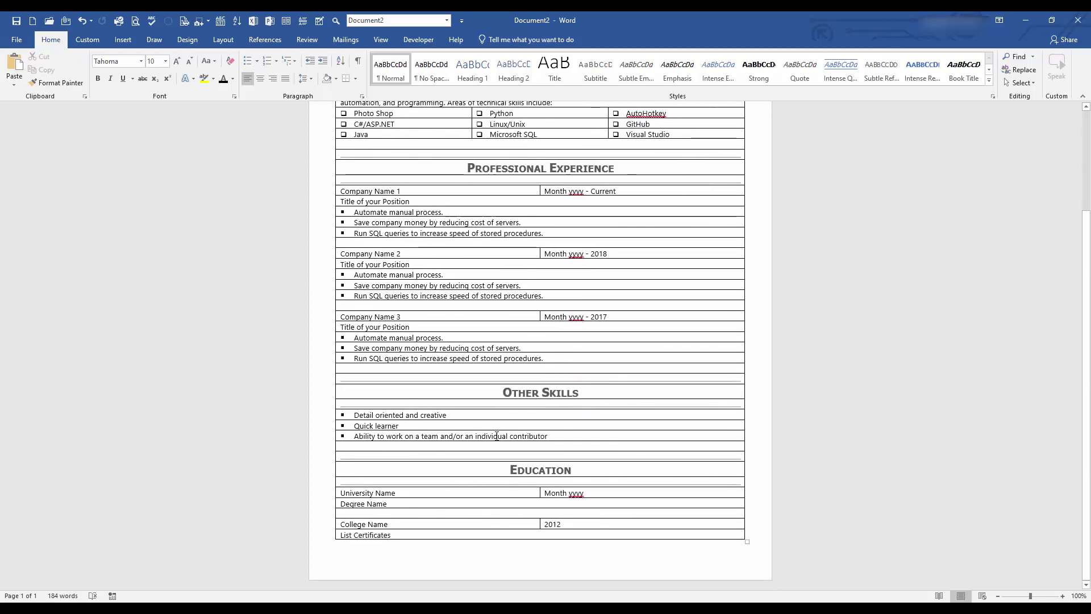
{"action": "scroll", "coordinate": [496, 436], "scroll_direction": "up", "scroll_amount": 4}
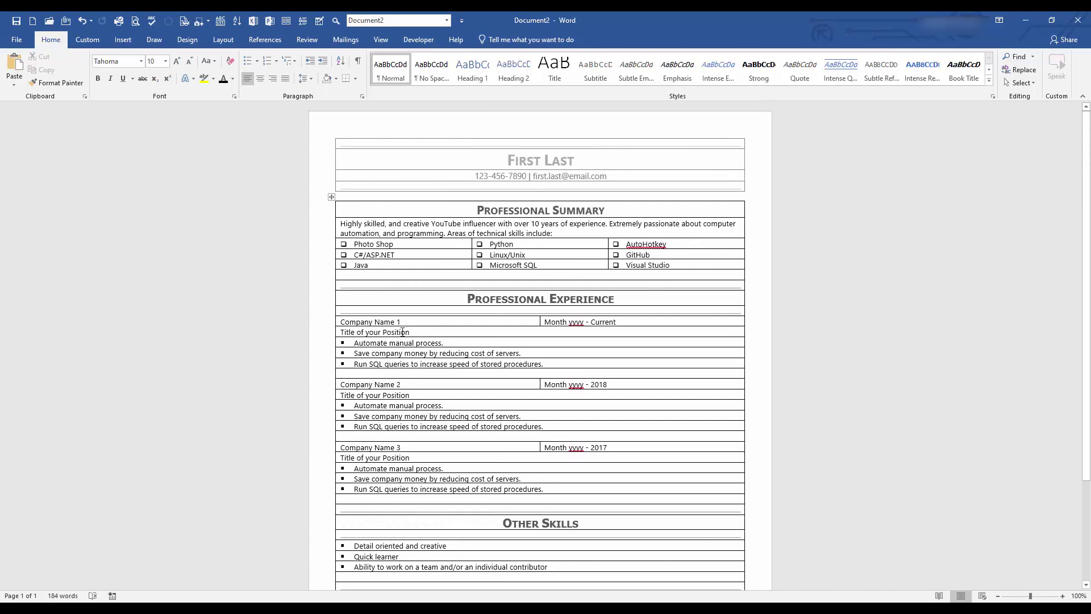
Step: Bold all three 'Title of your Position' lines under Professional Experience
{"action": "left_click", "coordinate": [329, 332]}
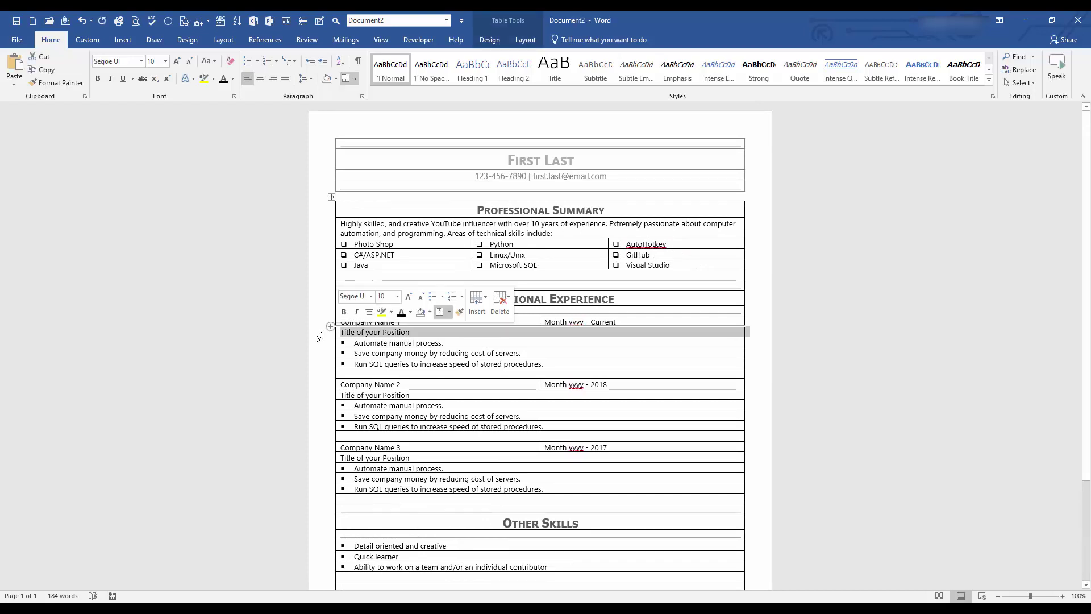
{"action": "left_click", "coordinate": [323, 395], "text": "ctrl"}
{"action": "left_click", "coordinate": [328, 459], "text": "ctrl"}
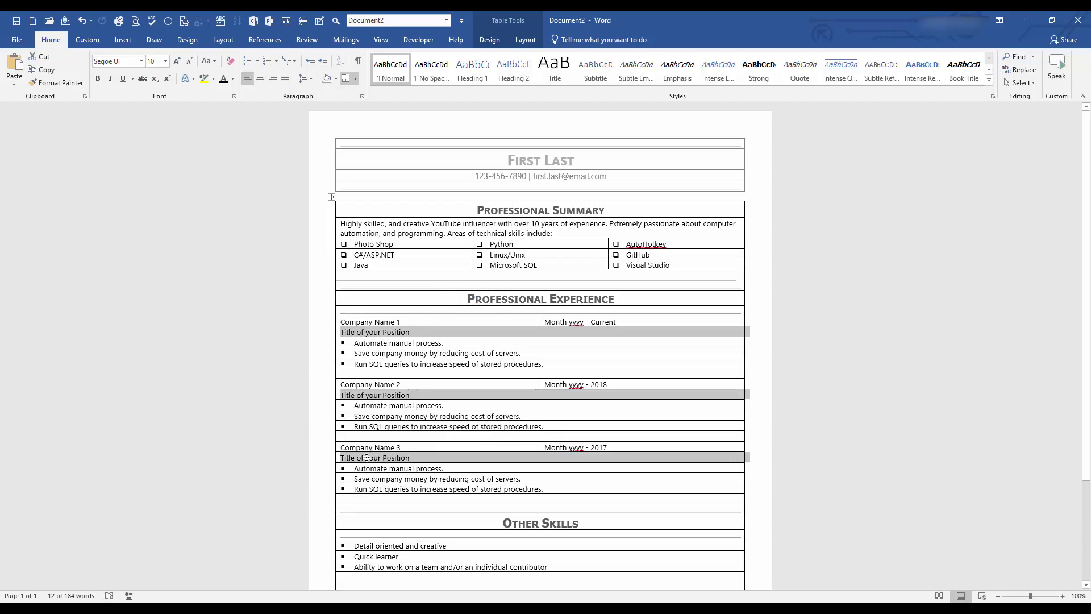
{"action": "left_click", "coordinate": [98, 79]}
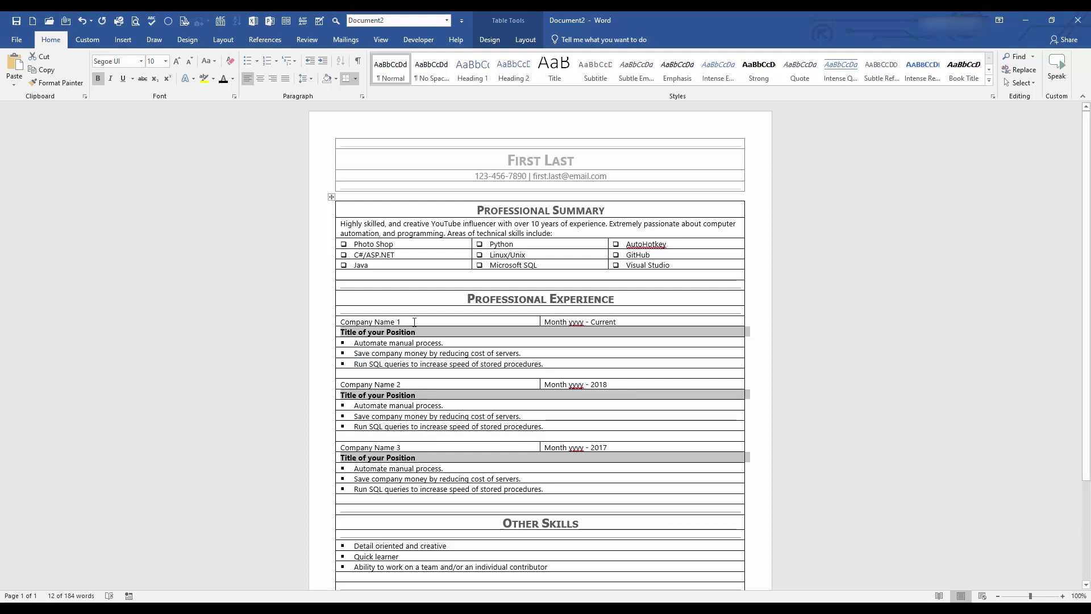
{"action": "left_click_drag", "start_coordinate": [402, 321], "coordinate": [358, 321]}
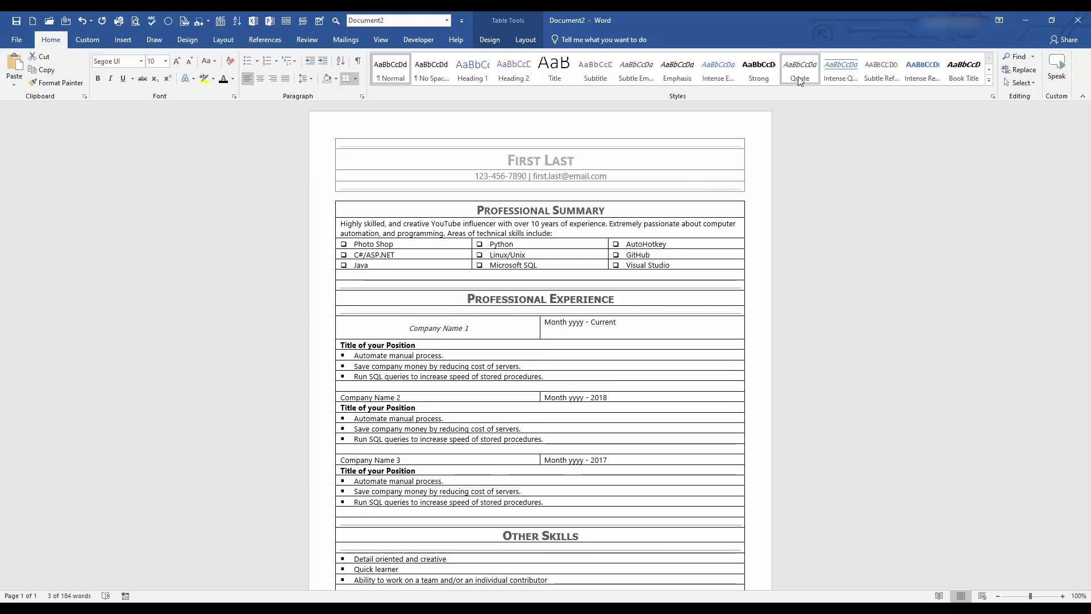
Step: Give Company Name 1 the Subtle Reference style in Segoe UI at 12 pt
{"action": "left_click", "coordinate": [890, 74]}
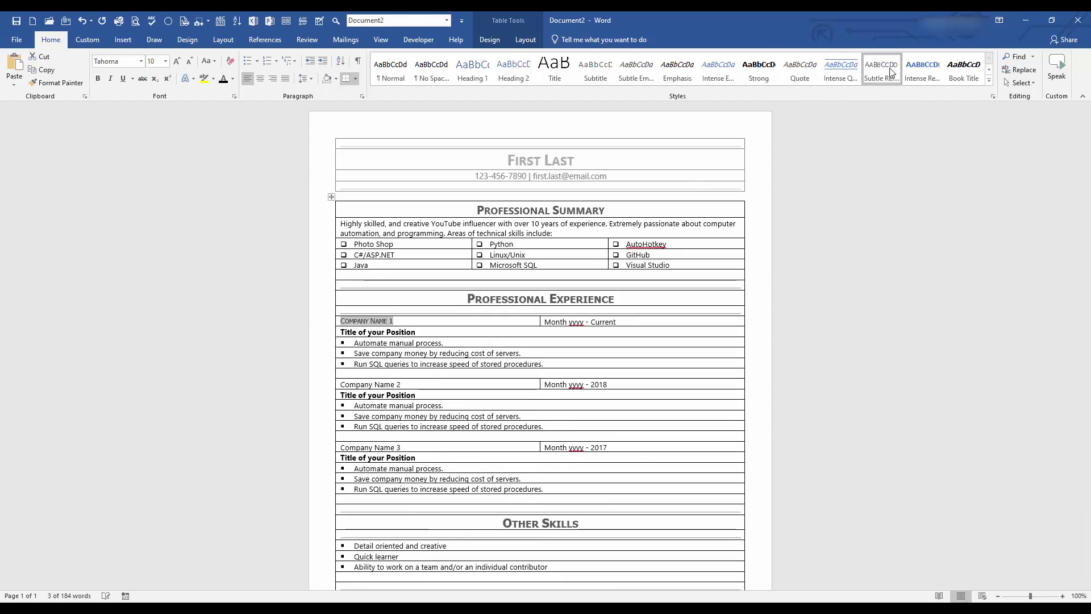
{"action": "left_click", "coordinate": [135, 61]}
{"action": "key", "text": "Return"}
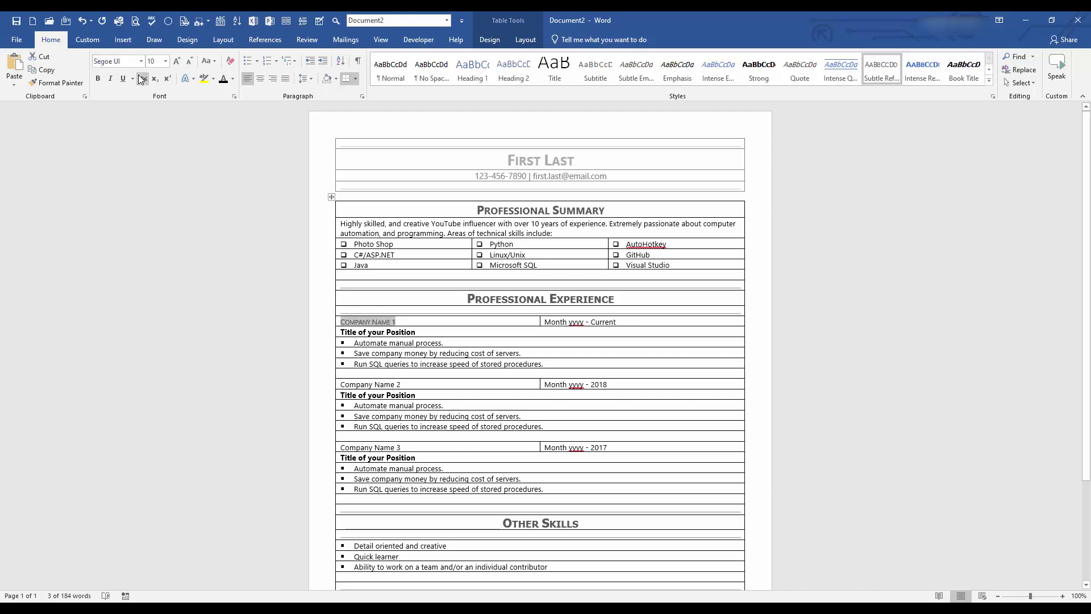
{"action": "left_click", "coordinate": [177, 61]}
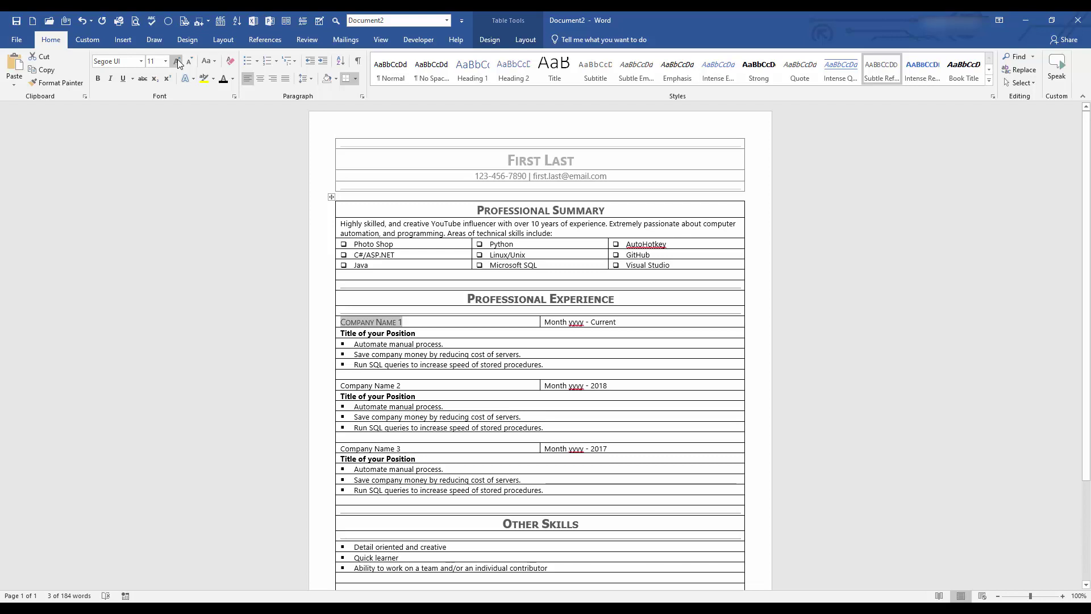
{"action": "left_click", "coordinate": [178, 61]}
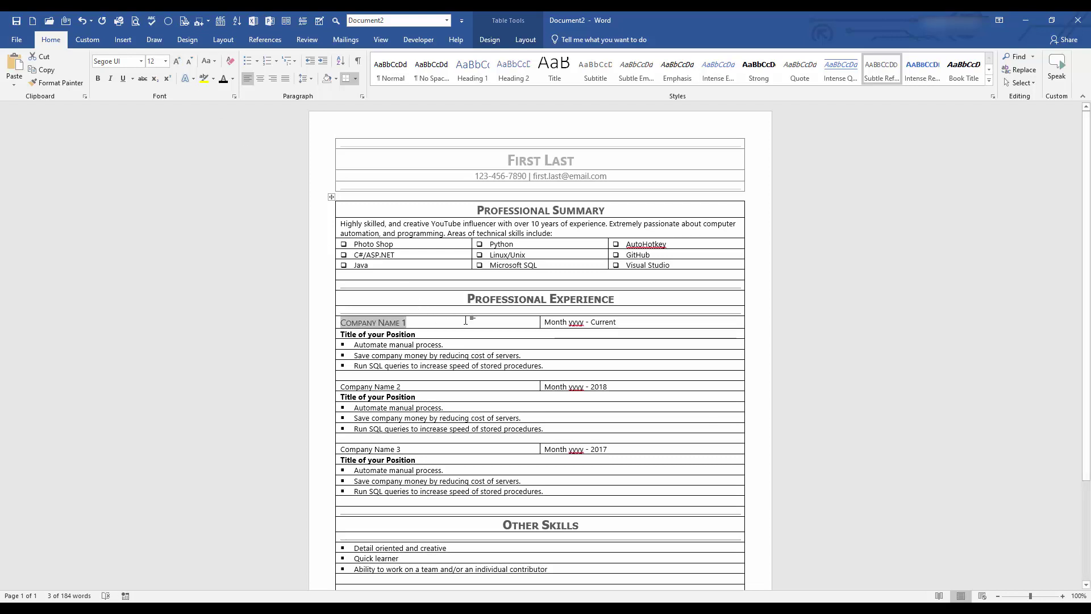
{"action": "left_click", "coordinate": [435, 327]}
Step: Copy Company Name 1's formatting onto Company Name 2, Company Name 3, University Name and College Name
{"action": "left_click_drag", "start_coordinate": [408, 322], "coordinate": [340, 322]}
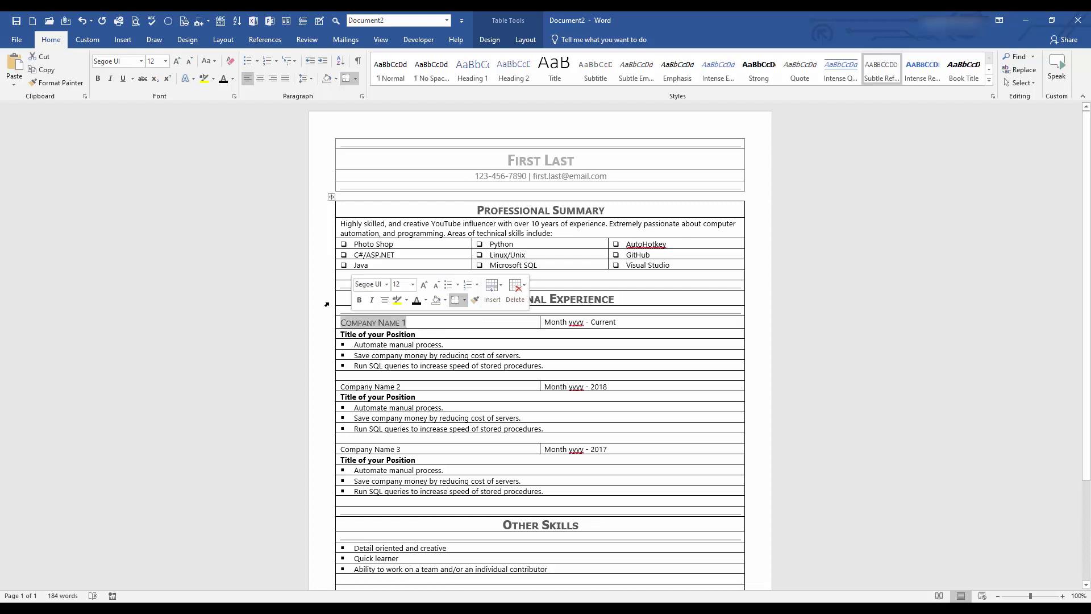
{"action": "left_click", "coordinate": [57, 83]}
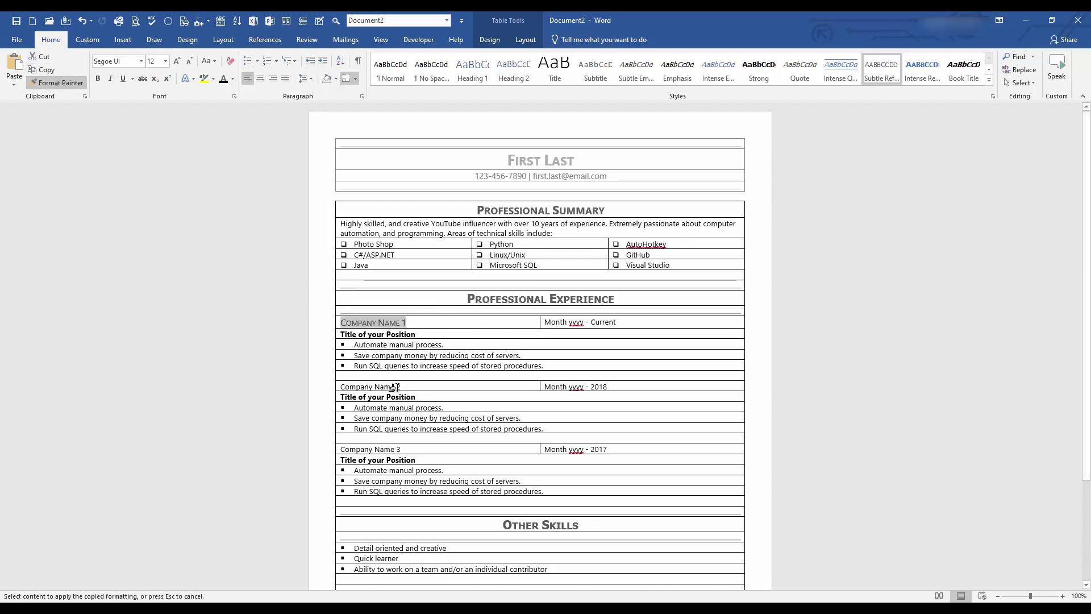
{"action": "left_click_drag", "start_coordinate": [404, 387], "coordinate": [339, 387]}
{"action": "left_click", "coordinate": [57, 83]}
{"action": "left_click_drag", "start_coordinate": [399, 450], "coordinate": [340, 450]}
{"action": "scroll", "coordinate": [440, 445], "scroll_direction": "down", "scroll_amount": 3}
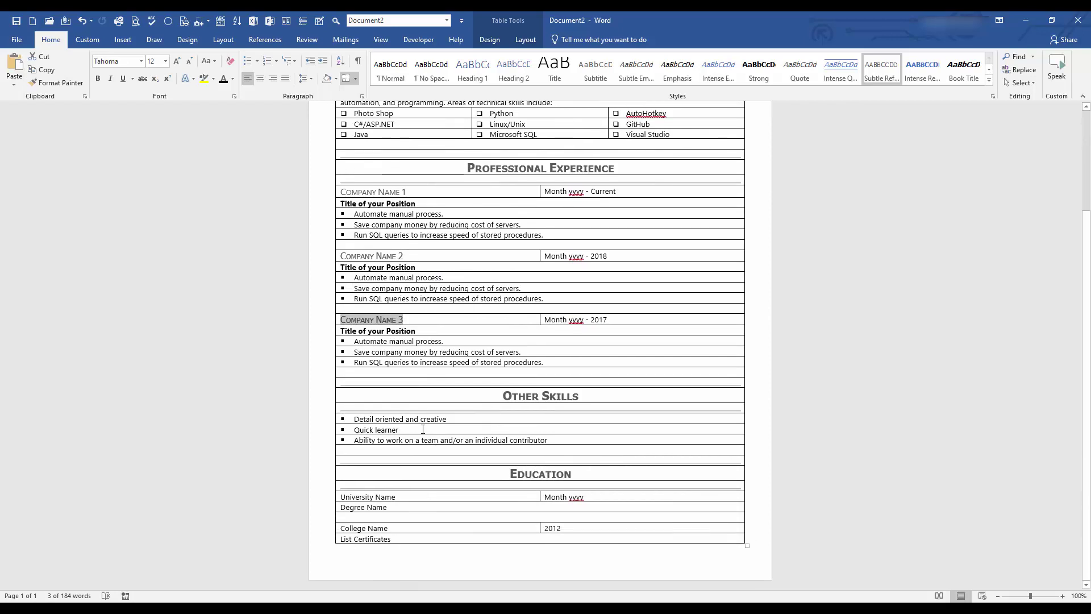
{"action": "left_click", "coordinate": [63, 83]}
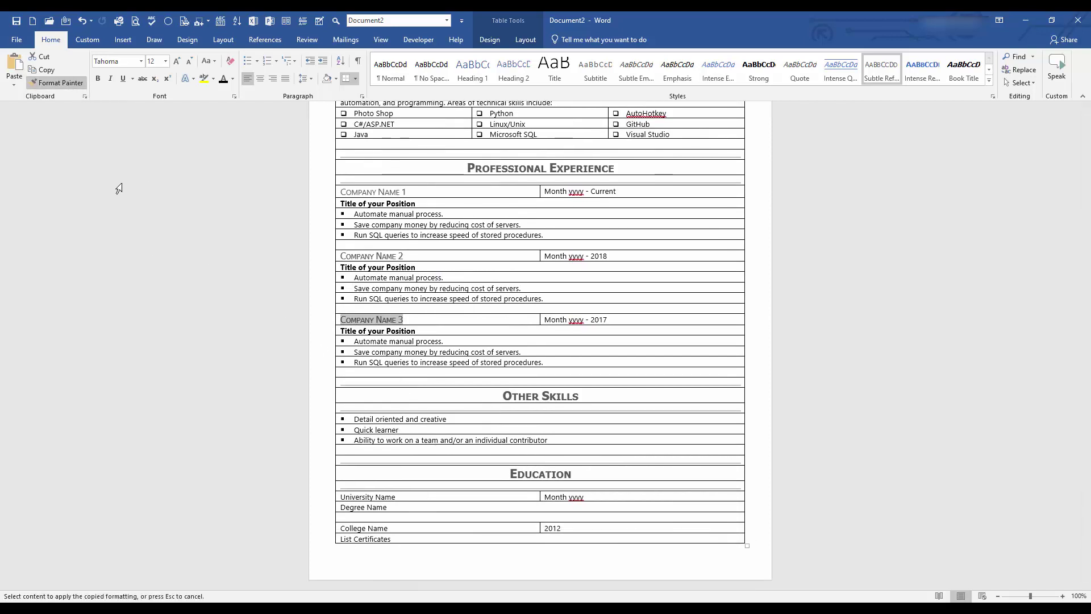
{"action": "left_click_drag", "start_coordinate": [396, 498], "coordinate": [340, 498]}
{"action": "left_click", "coordinate": [63, 84]}
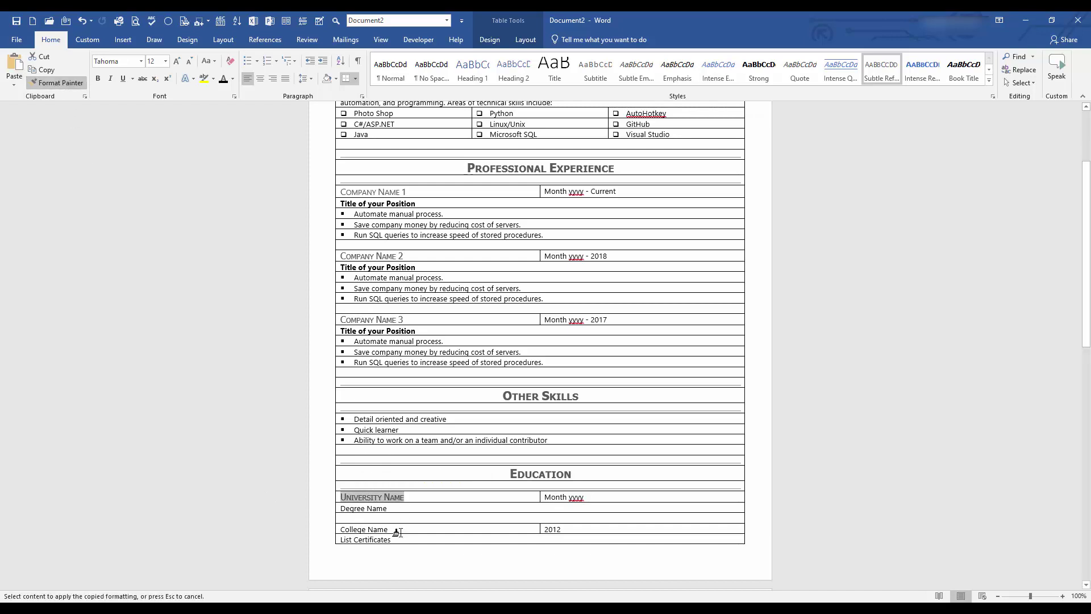
{"action": "left_click_drag", "start_coordinate": [393, 530], "coordinate": [340, 530]}
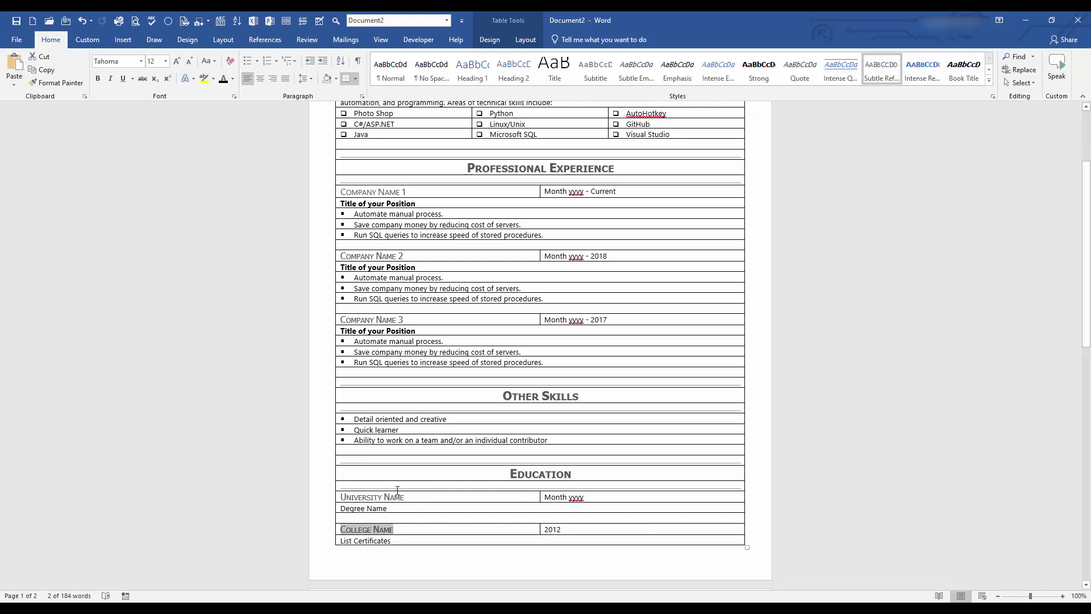
{"action": "left_click_drag", "start_coordinate": [392, 510], "coordinate": [340, 508]}
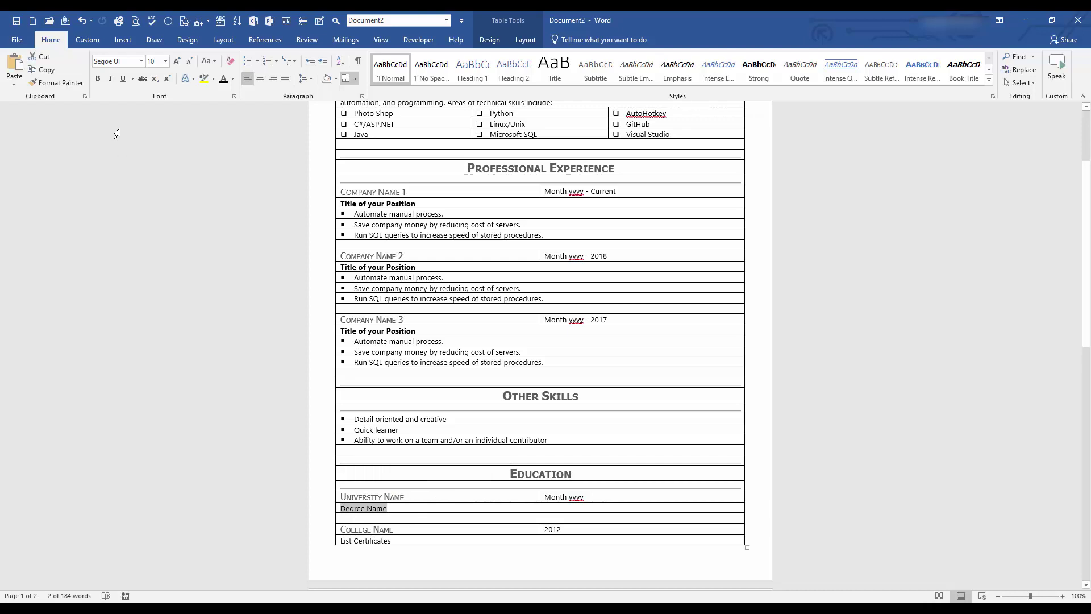
Step: Bold Degree Name and turn the List Certificates line into a bulleted item
{"action": "left_click", "coordinate": [97, 82]}
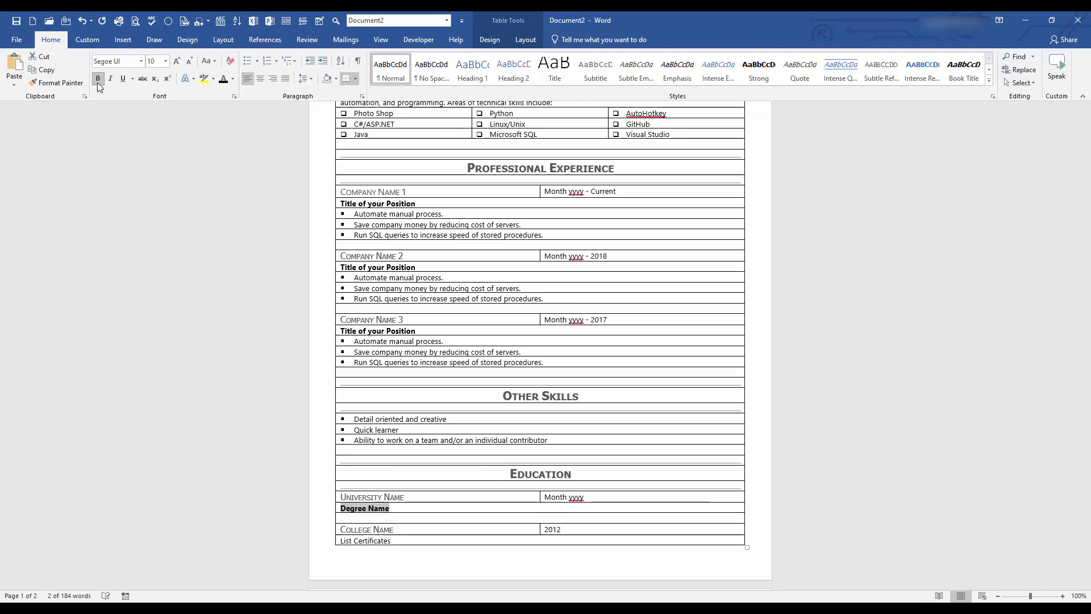
{"action": "left_click", "coordinate": [406, 541]}
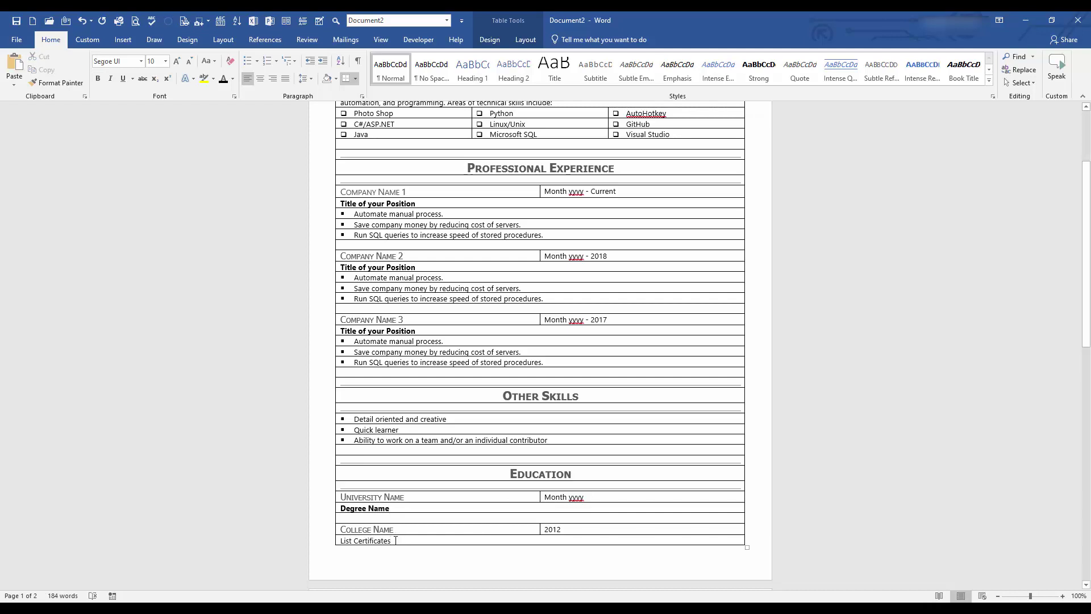
{"action": "left_click_drag", "start_coordinate": [370, 539], "coordinate": [339, 540]}
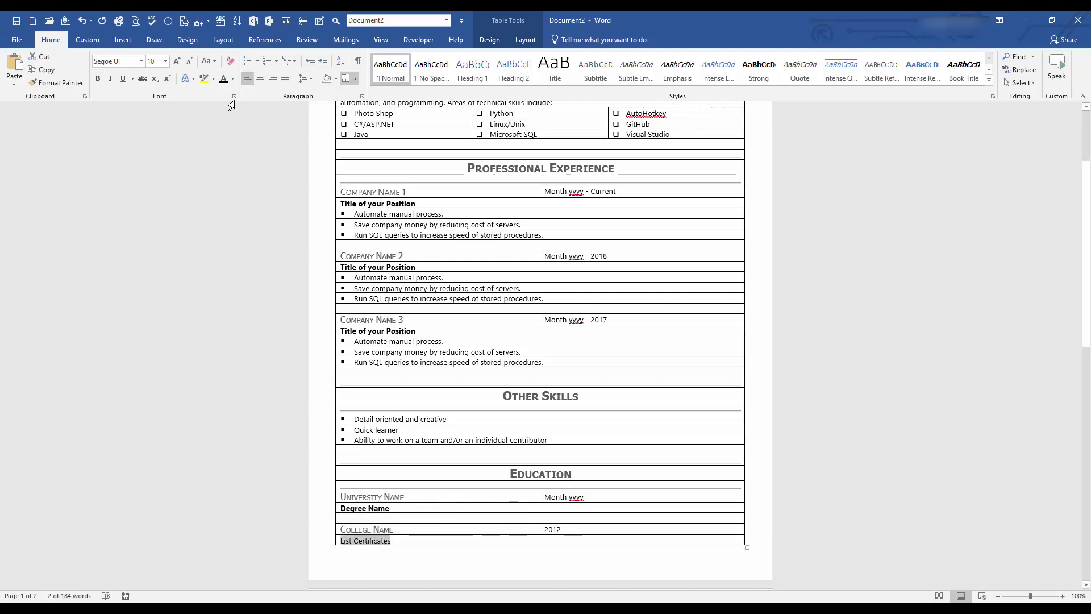
{"action": "left_click", "coordinate": [248, 64]}
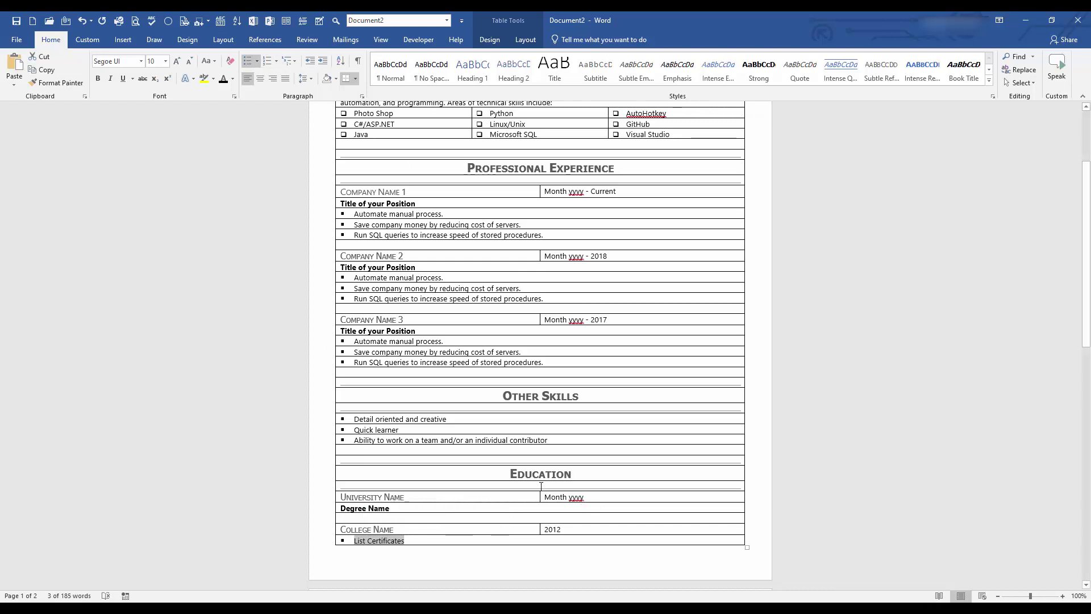
{"action": "scroll", "coordinate": [515, 329], "scroll_direction": "up", "scroll_amount": 5}
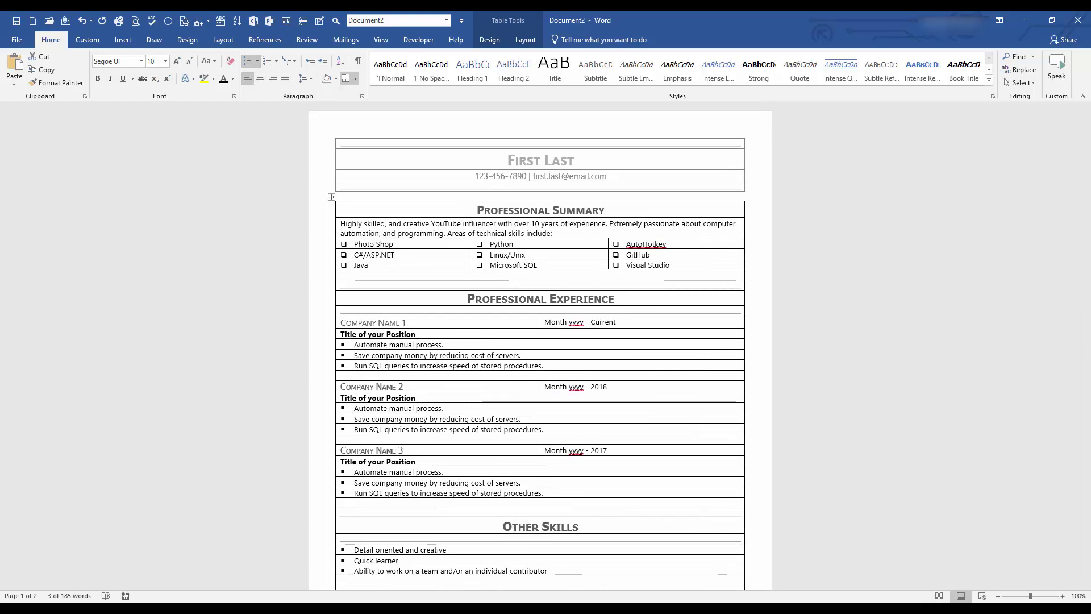
Step: Apply No Border to the header table holding the name and contact line
{"action": "left_click", "coordinate": [560, 159], "text": "shift"}
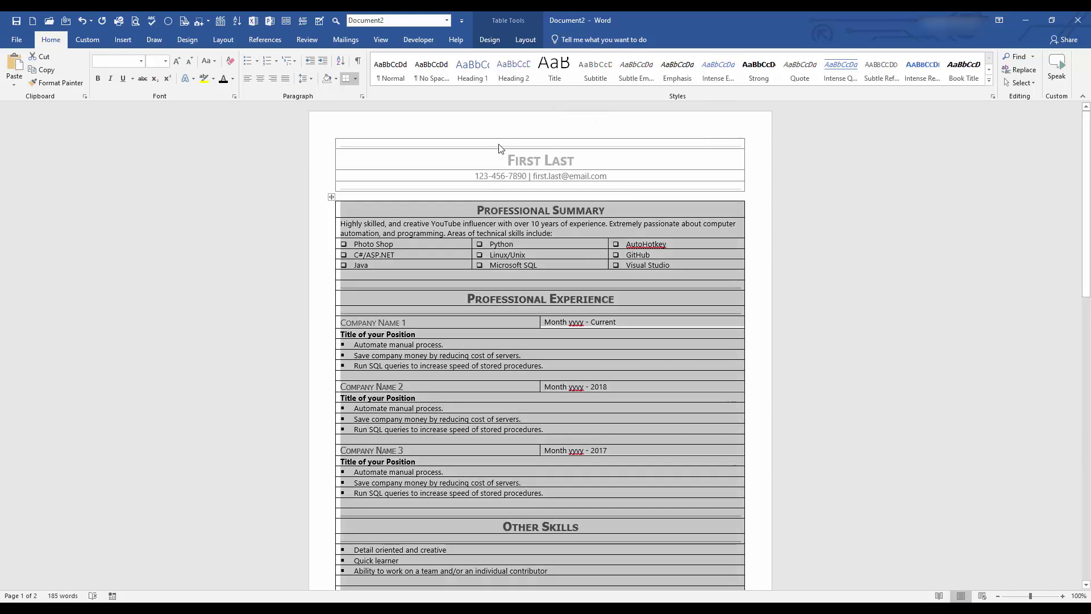
{"action": "double_click", "coordinate": [452, 145]}
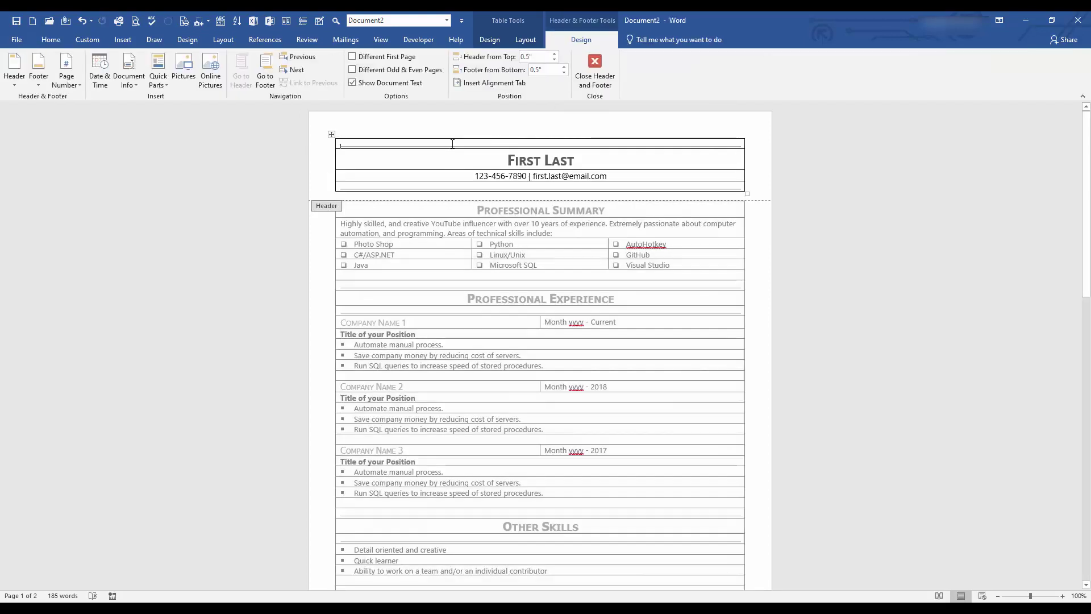
{"action": "left_click", "coordinate": [453, 147]}
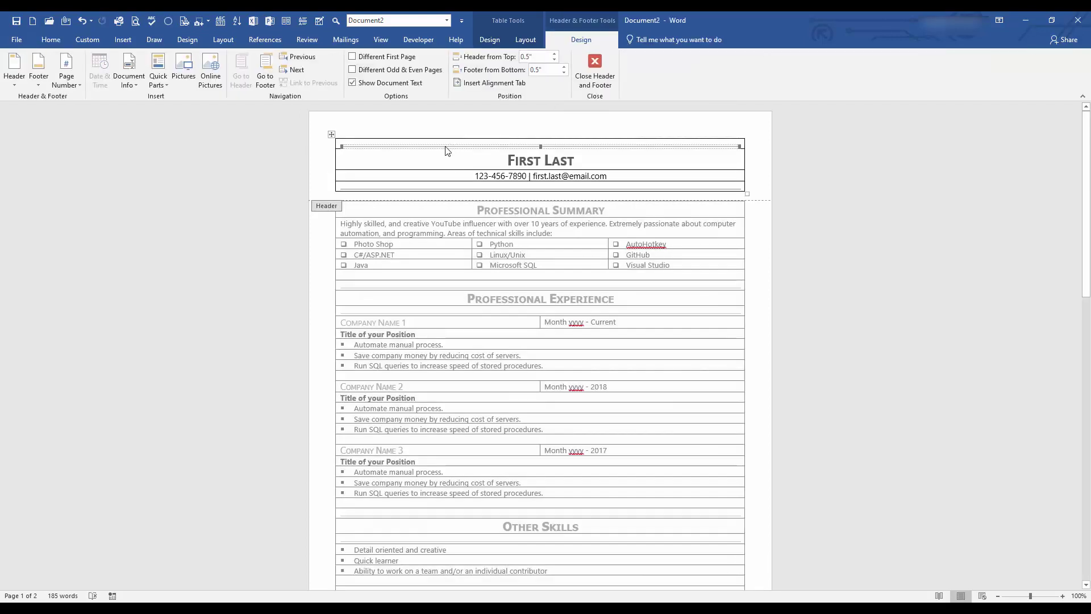
{"action": "right_click", "coordinate": [458, 148]}
{"action": "key", "text": "Escape"}
{"action": "left_click", "coordinate": [331, 134]}
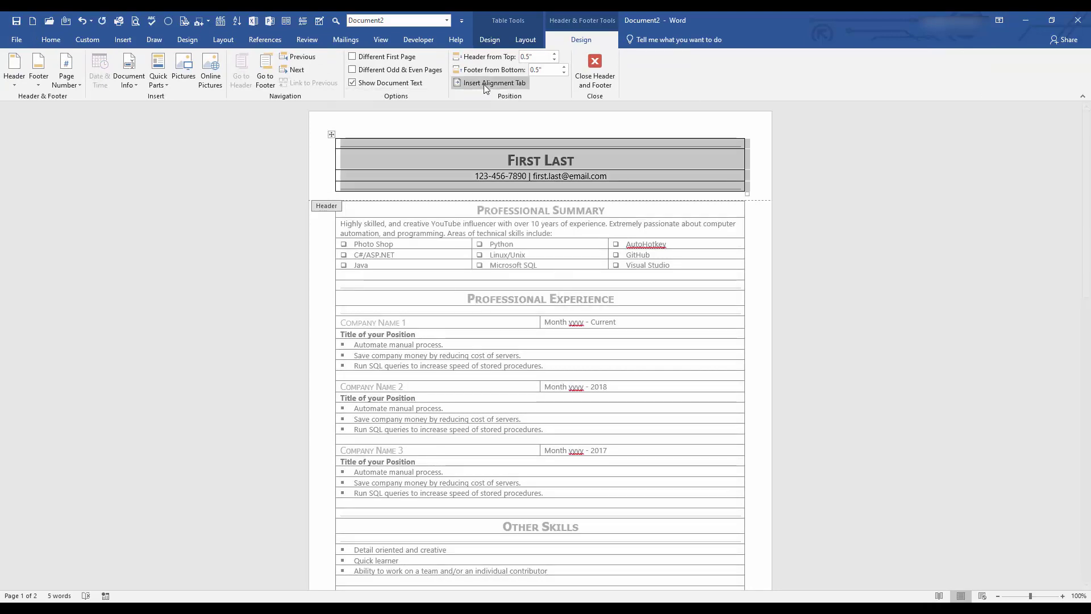
{"action": "left_click", "coordinate": [526, 39]}
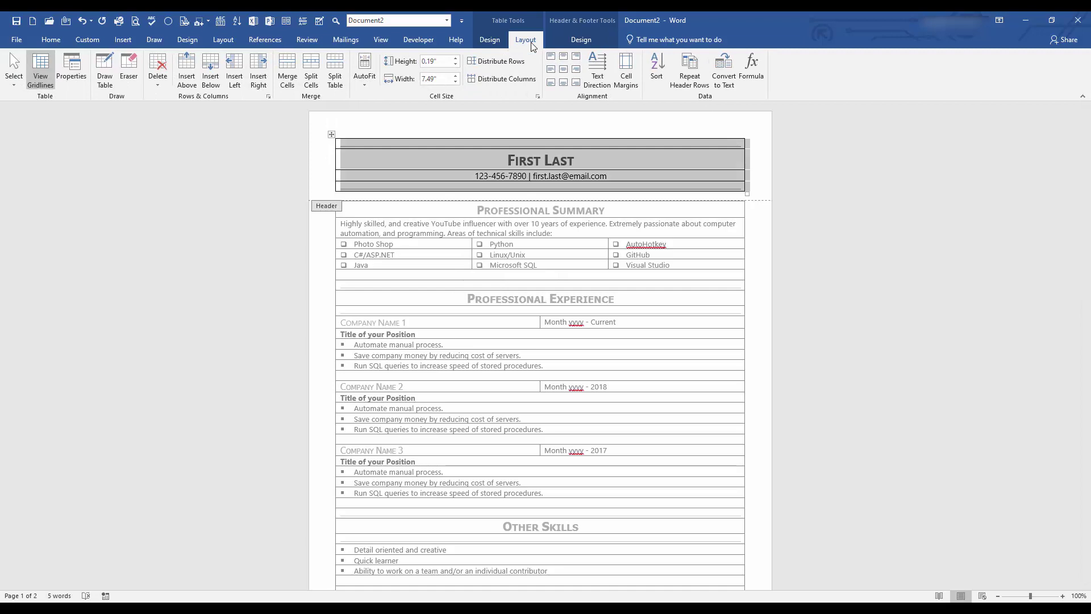
{"action": "left_click", "coordinate": [576, 39]}
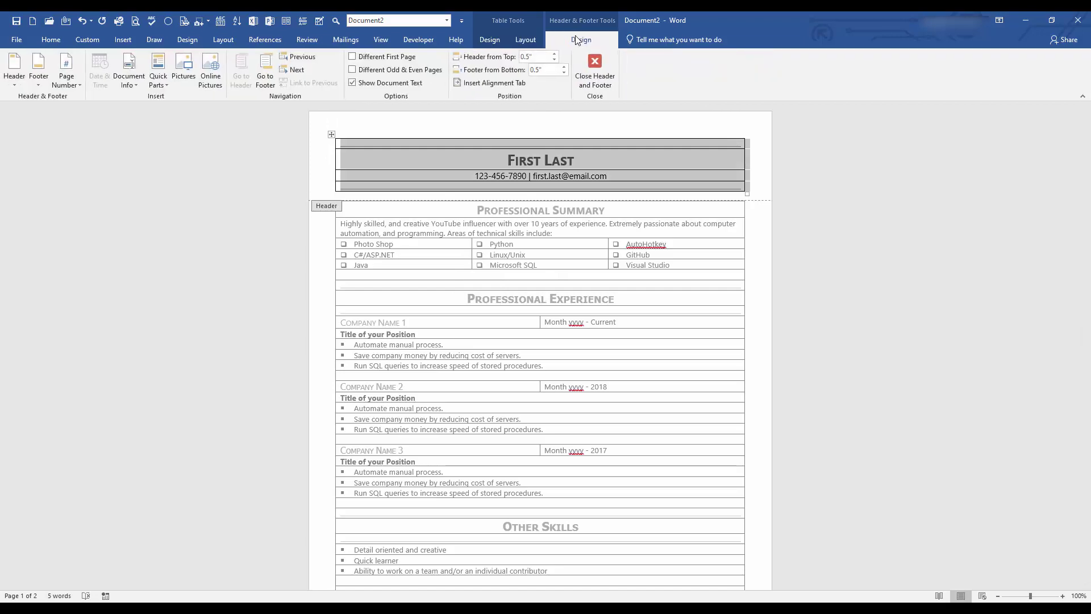
{"action": "left_click", "coordinate": [488, 40]}
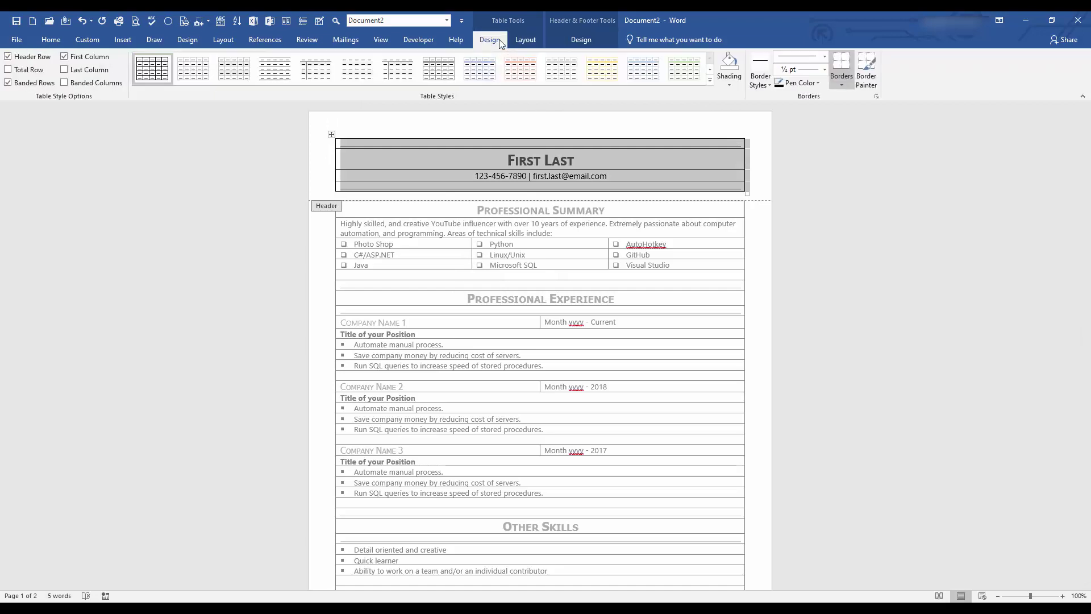
{"action": "left_click", "coordinate": [842, 85]}
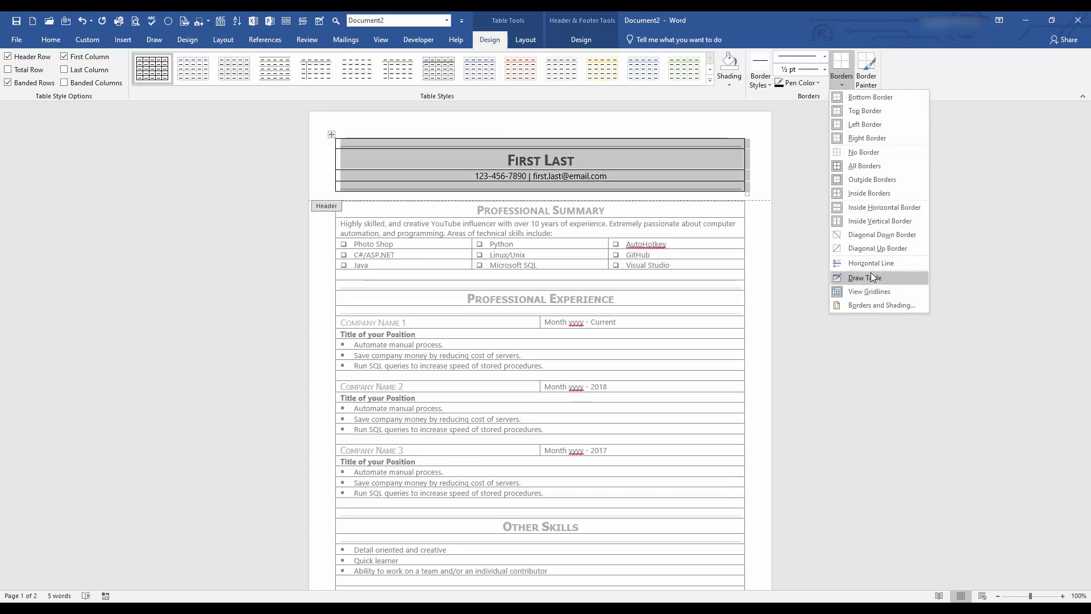
{"action": "left_click", "coordinate": [878, 154]}
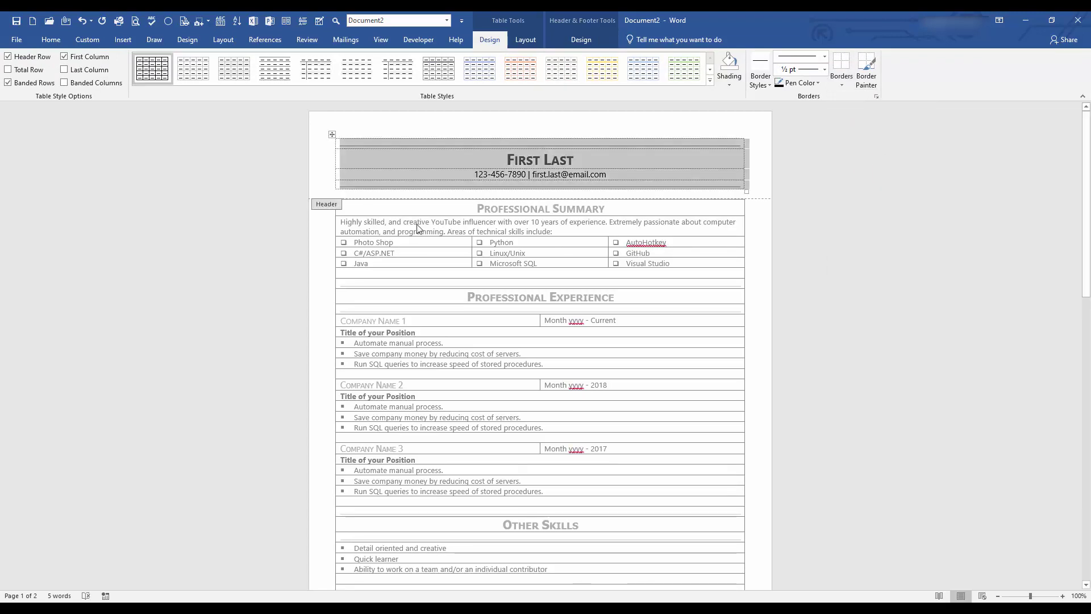
Step: Apply No Border to the whole resume body table
{"action": "double_click", "coordinate": [395, 223]}
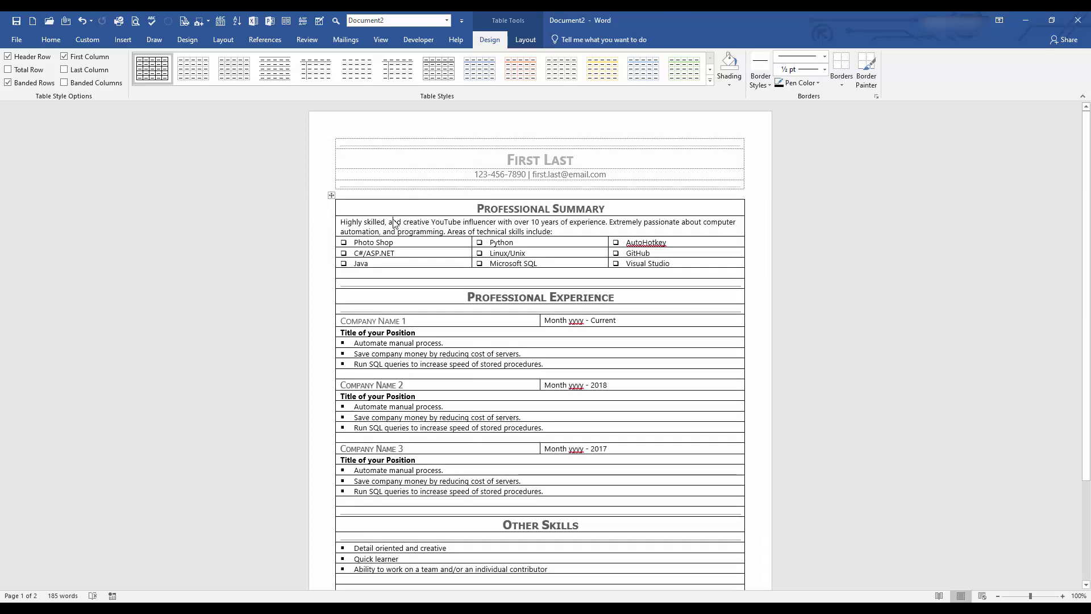
{"action": "left_click", "coordinate": [331, 195]}
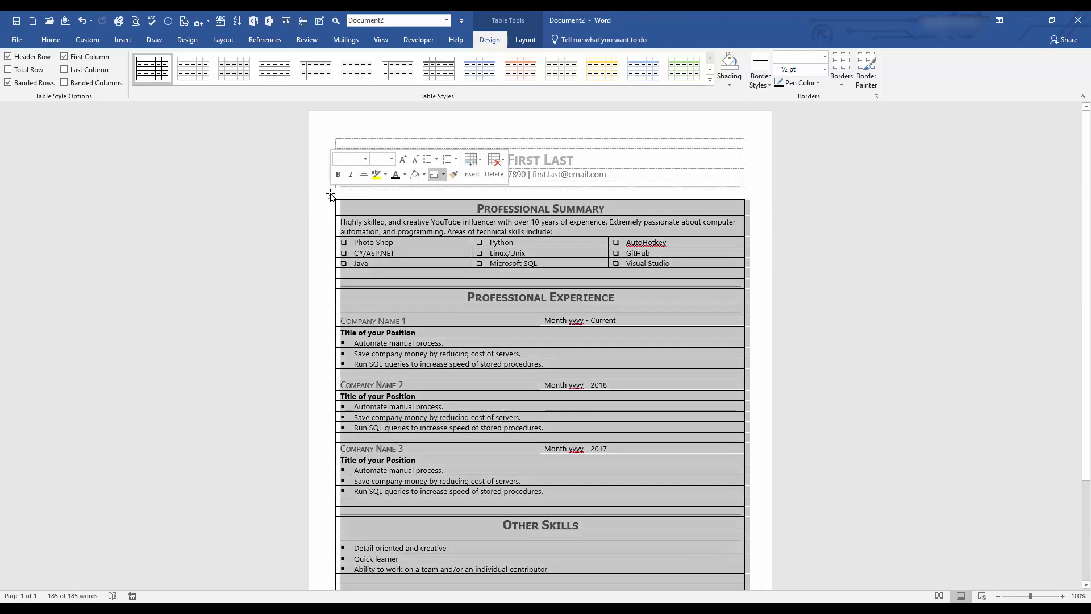
{"action": "left_click", "coordinate": [843, 82]}
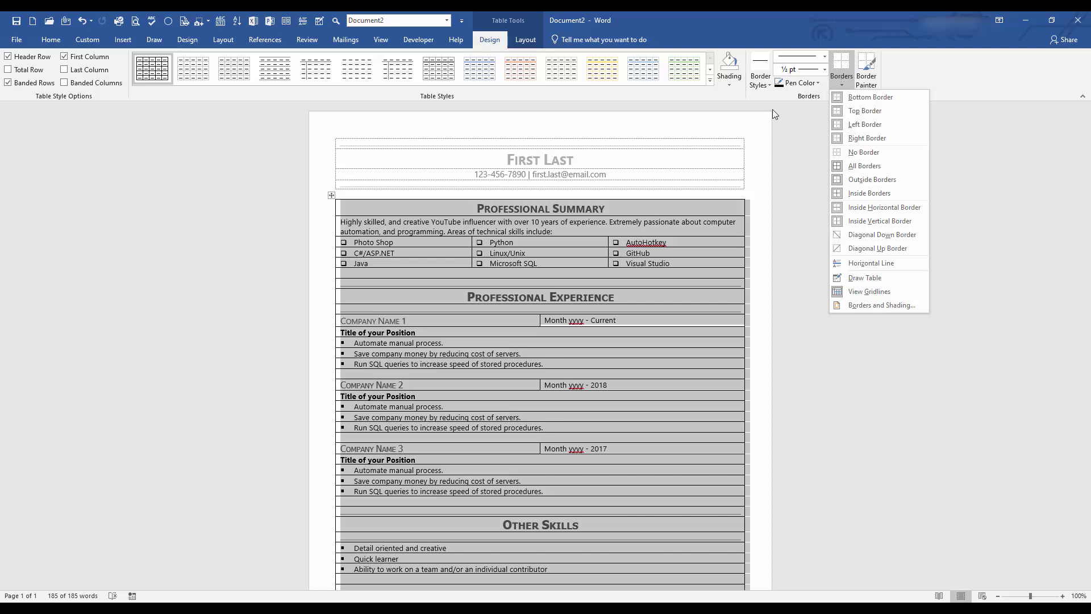
{"action": "key", "text": "Down"}
{"action": "key", "text": "Down"}
{"action": "key", "text": "Down"}
{"action": "key", "text": "Down"}
{"action": "key", "text": "Down"}
{"action": "key", "text": "Down"}
{"action": "key", "text": "Down"}
{"action": "key", "text": "Down"}
{"action": "key", "text": "Down"}
{"action": "key", "text": "Down"}
{"action": "key", "text": "Down"}
{"action": "key", "text": "Down"}
{"action": "key", "text": "Down"}
{"action": "key", "text": "Down"}
{"action": "key", "text": "Up"}
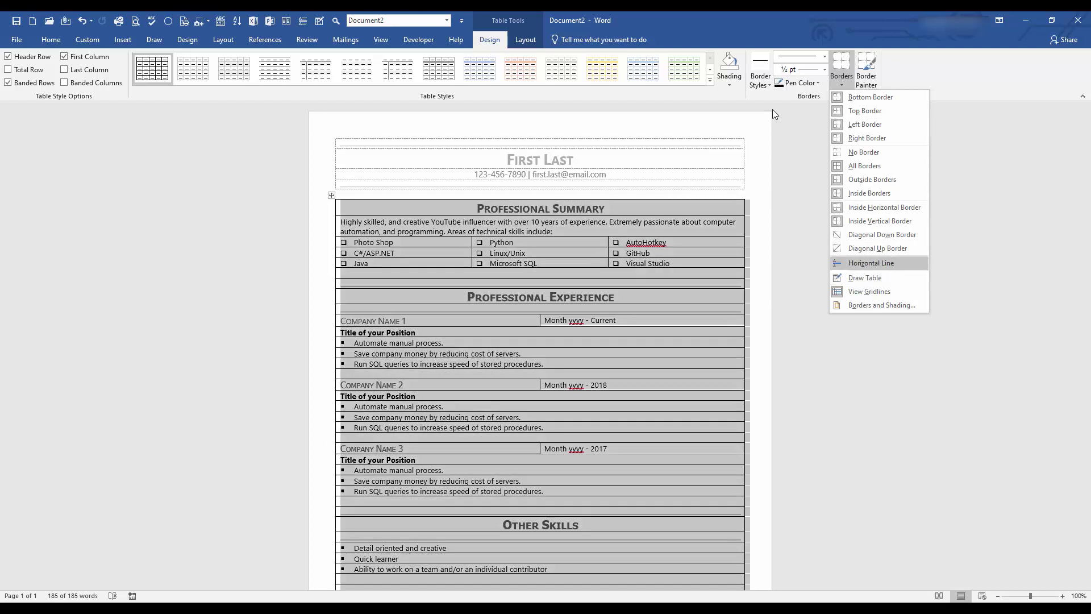
{"action": "key", "text": "Up"}
{"action": "key", "text": "Up"}
{"action": "key", "text": "Up"}
{"action": "key", "text": "Up"}
{"action": "key", "text": "Up"}
{"action": "key", "text": "Up"}
{"action": "key", "text": "Up"}
{"action": "key", "text": "Up"}
{"action": "key", "text": "Return"}
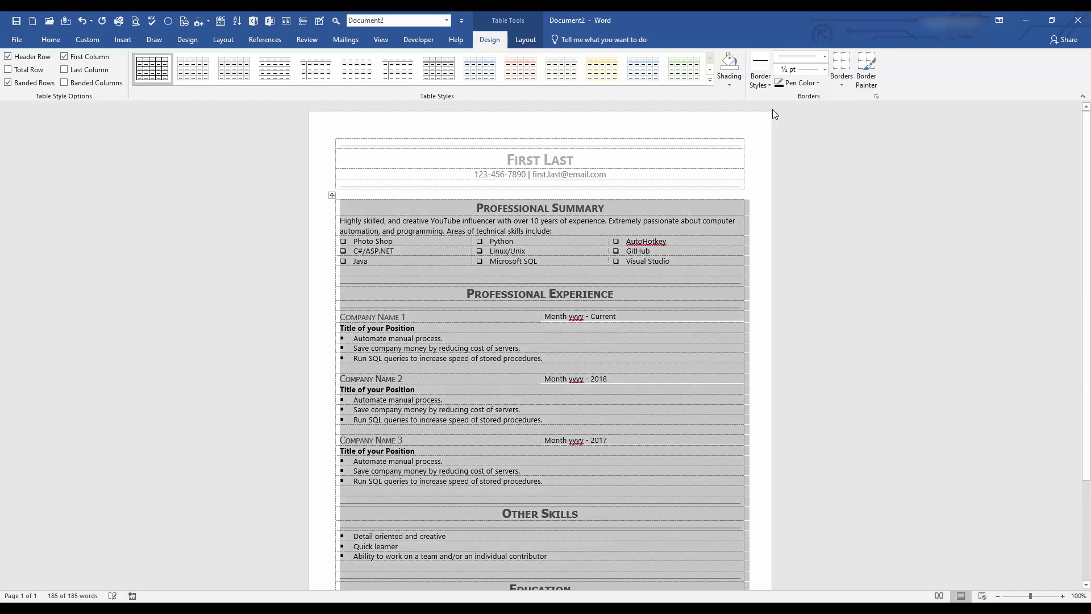
Step: Browse the border choices again and close them without changes
{"action": "key", "text": "Right"}
{"action": "key", "text": "Down"}
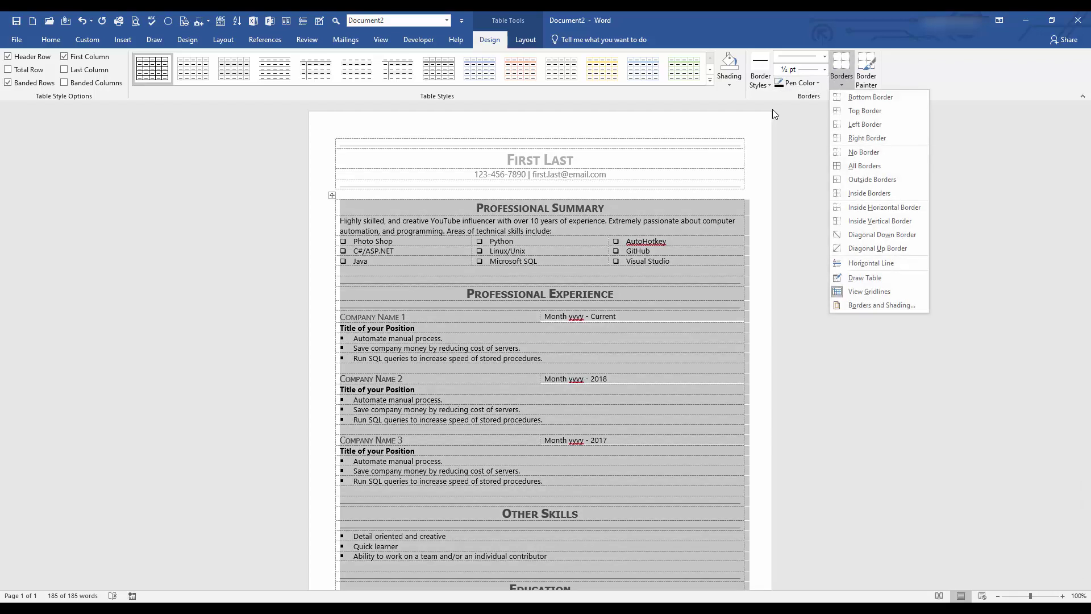
{"action": "key", "text": "Down"}
{"action": "key", "text": "Up"}
{"action": "key", "text": "Up"}
{"action": "key", "text": "Up"}
{"action": "key", "text": "Up"}
{"action": "key", "text": "Escape"}
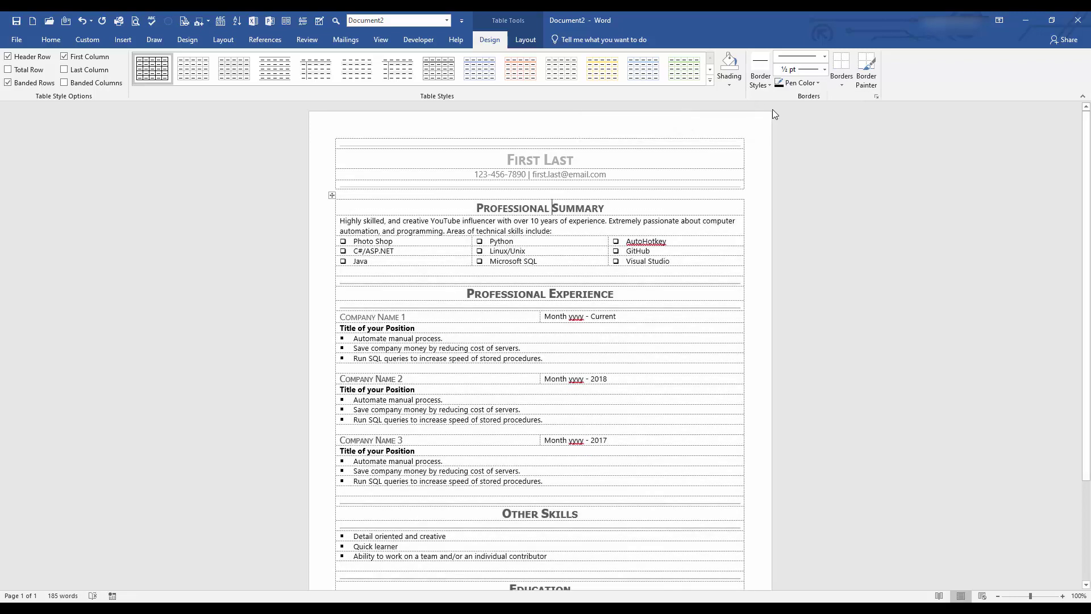
{"action": "key", "text": "shift+F10"}
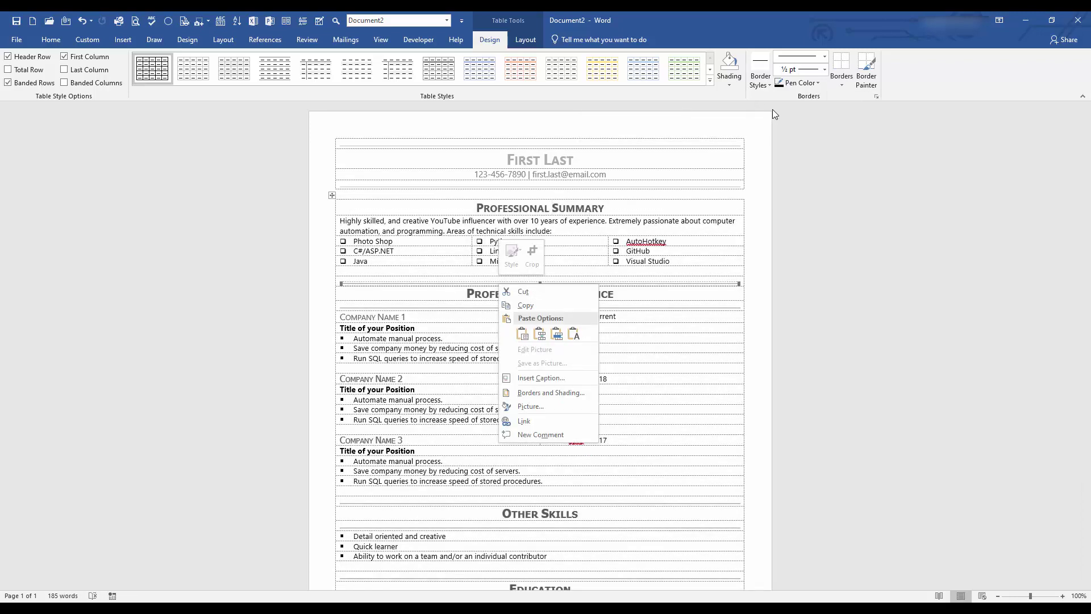
Step: Make the header rule below the contact line a 2 pt solid black line
{"action": "key", "text": "i"}
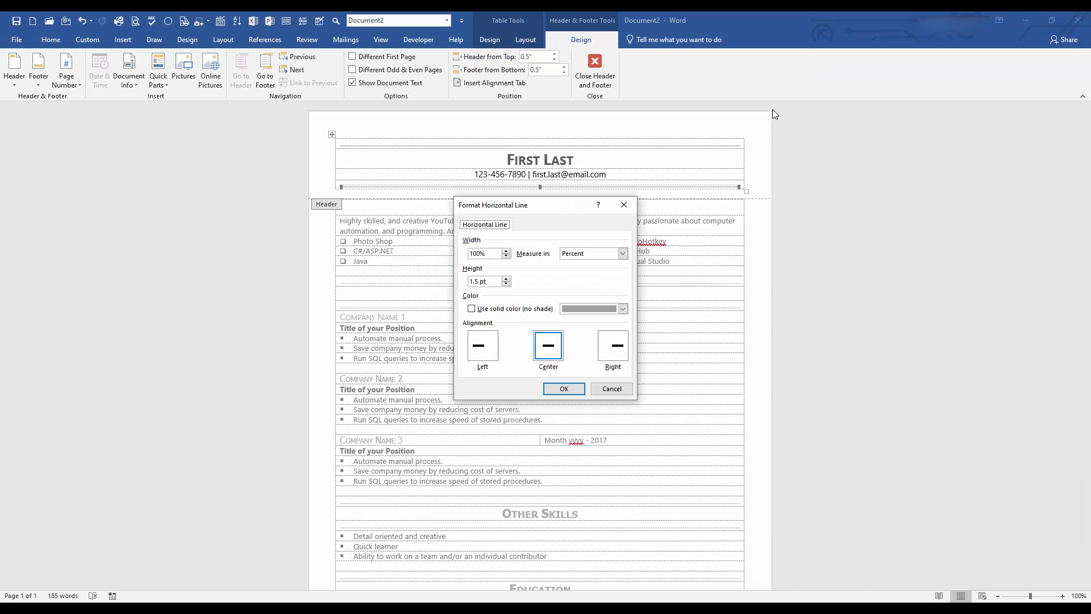
{"action": "key", "text": "alt+h"}
{"action": "key", "text": "Up"}
{"action": "key", "text": "Tab"}
{"action": "key", "text": "Tab"}
{"action": "key", "text": "alt+Down"}
{"action": "key", "text": "Right"}
{"action": "key", "text": "Return"}
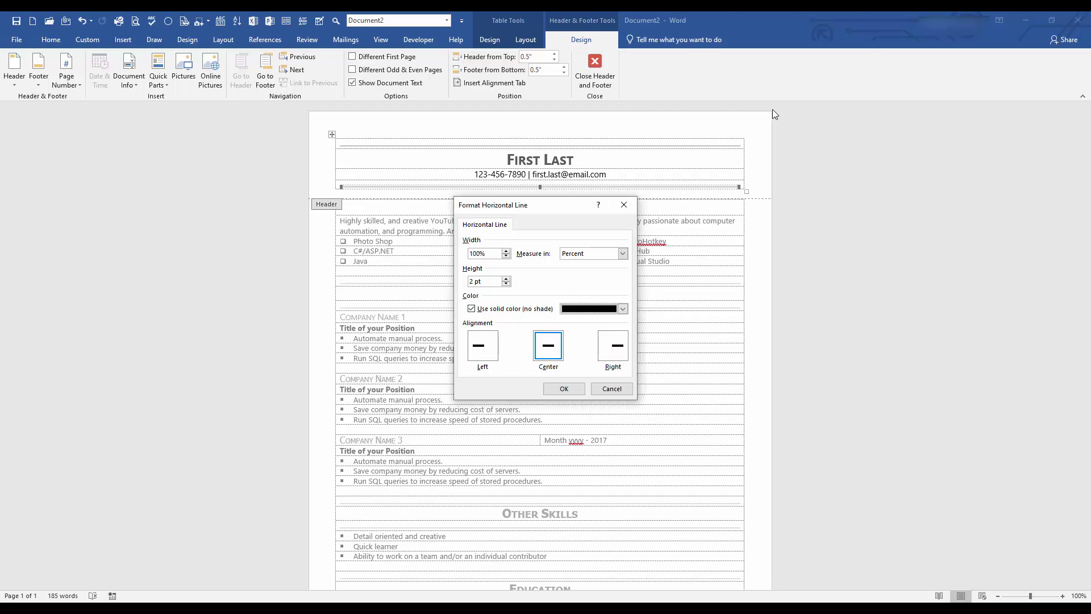
{"action": "key", "text": "Return"}
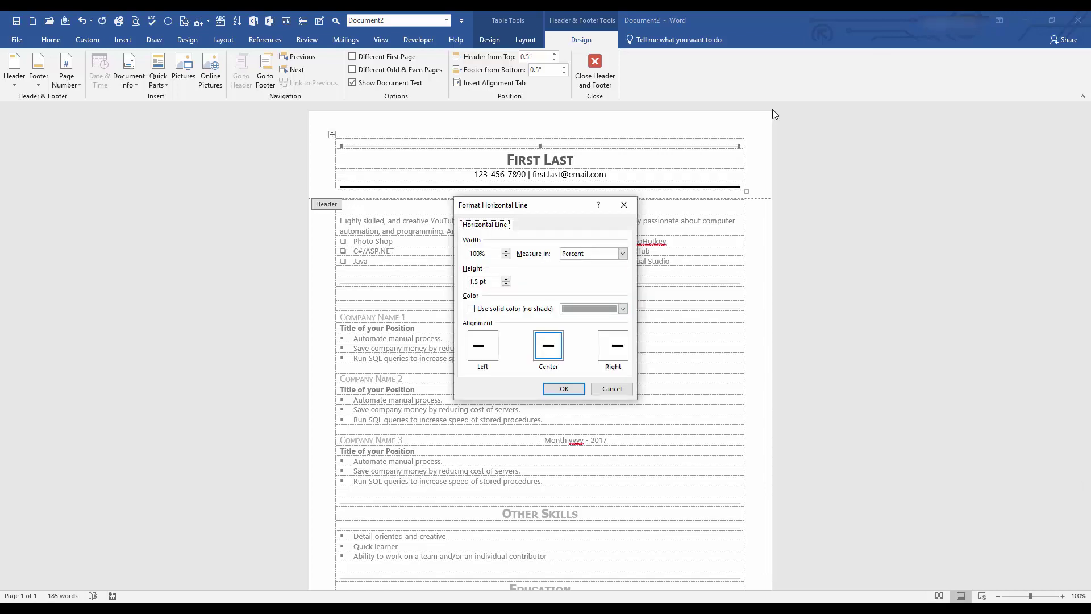
Step: Make the top header rule a 2 pt solid grey line
{"action": "type", "text": "2 pt"}
{"action": "key", "text": "alt+u"}
{"action": "key", "text": "alt+Down"}
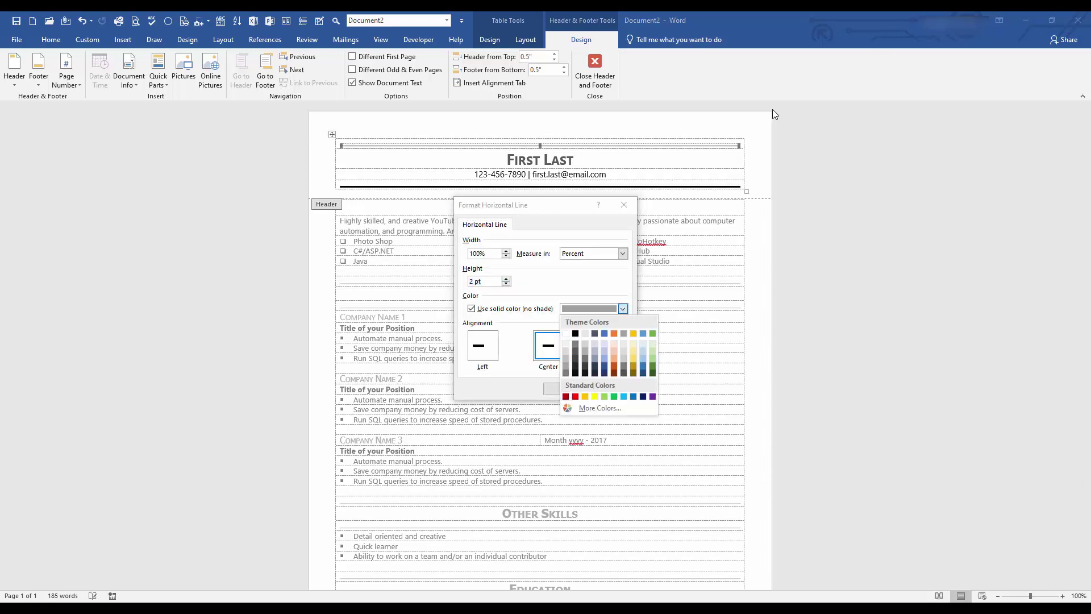
{"action": "key", "text": "Down"}
{"action": "key", "text": "Down"}
{"action": "key", "text": "Return"}
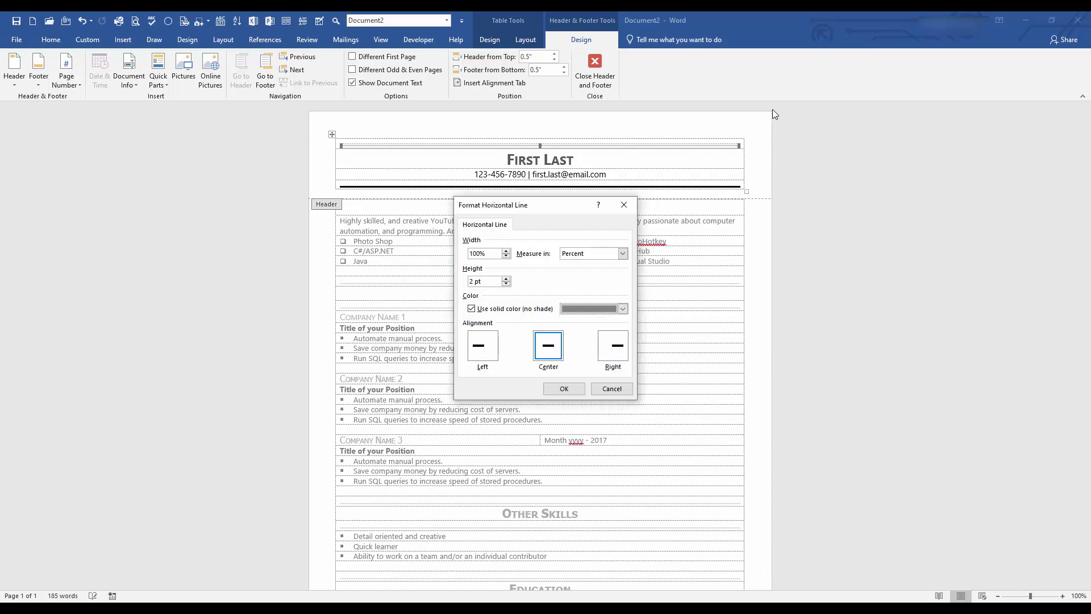
{"action": "key", "text": "Return"}
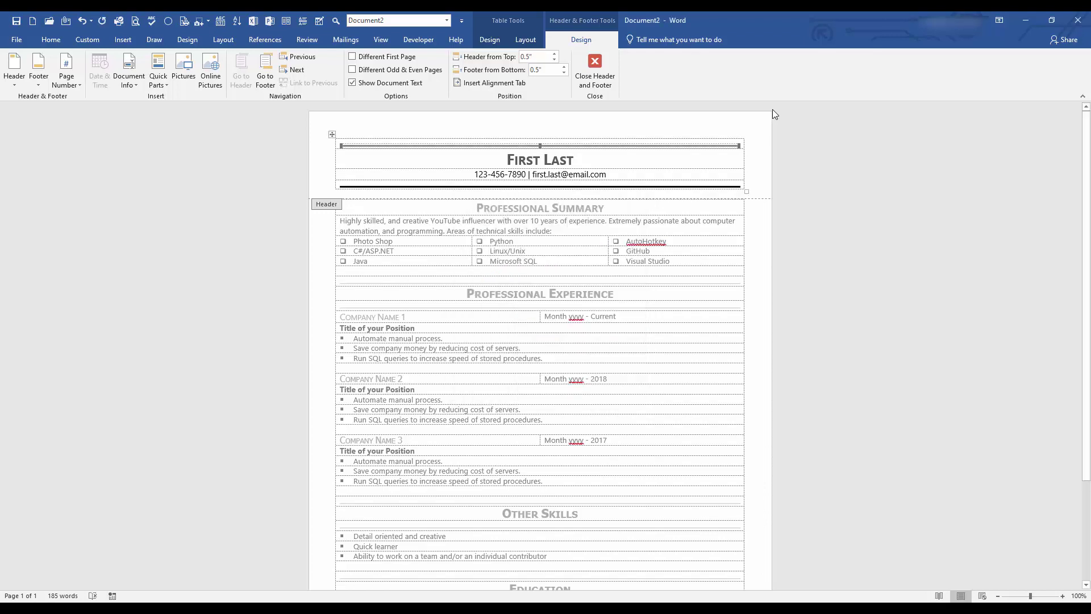
Step: Change the top header rule's colour to a lighter grey
{"action": "key", "text": "ctrl+alt+h"}
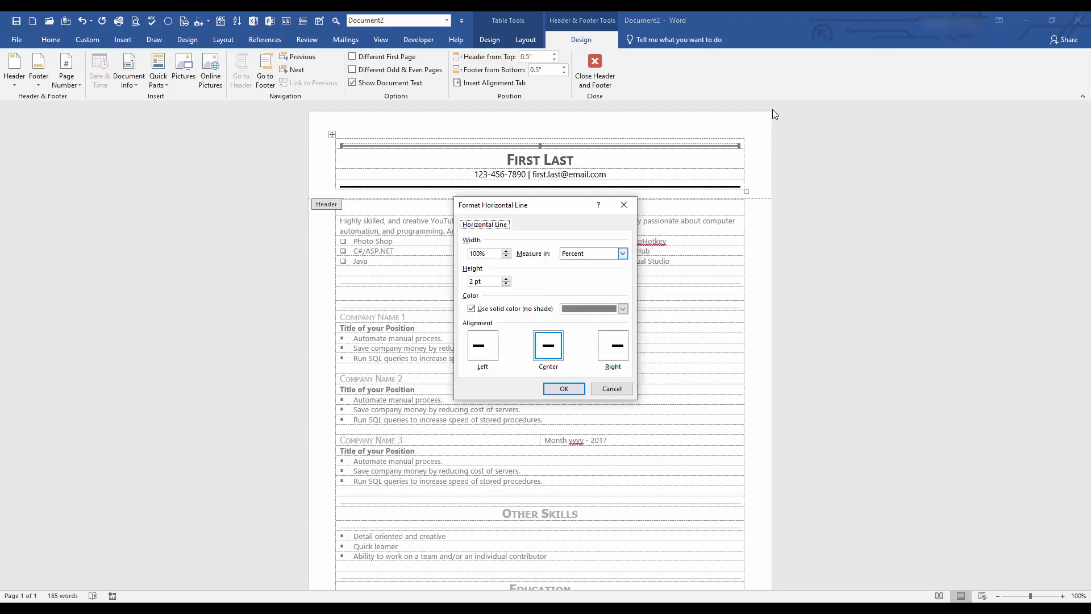
{"action": "key", "text": "Tab"}
{"action": "key", "text": "alt+Down"}
{"action": "key", "text": "Down"}
{"action": "key", "text": "Down"}
{"action": "key", "text": "Return"}
{"action": "key", "text": "Return"}
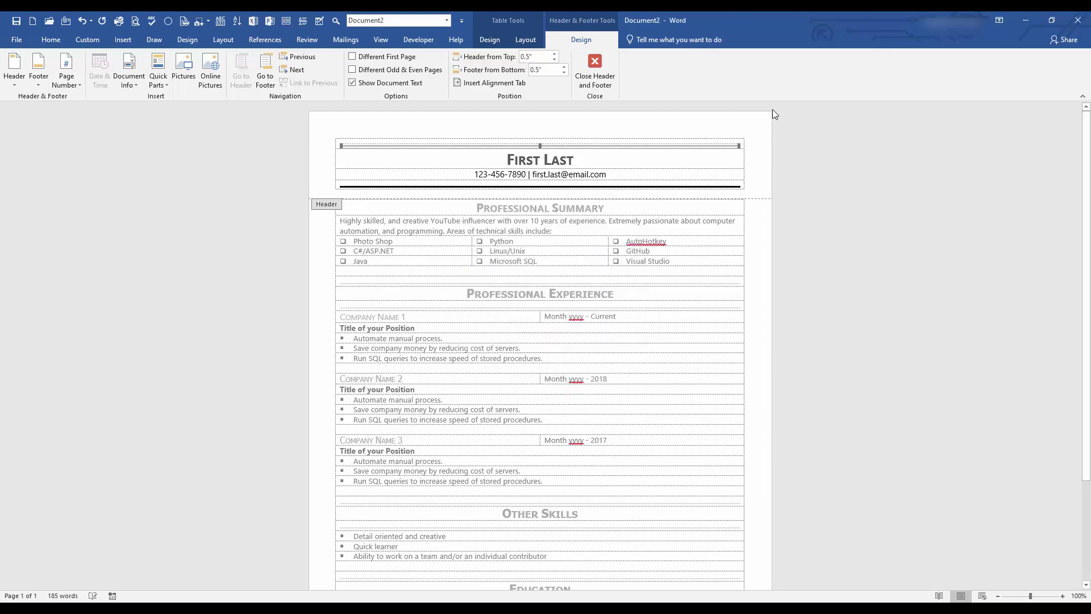
Step: Close the header and return to the resume body
{"action": "key", "text": "alt+j"}
{"action": "key", "text": "h"}
{"action": "key", "text": "c"}
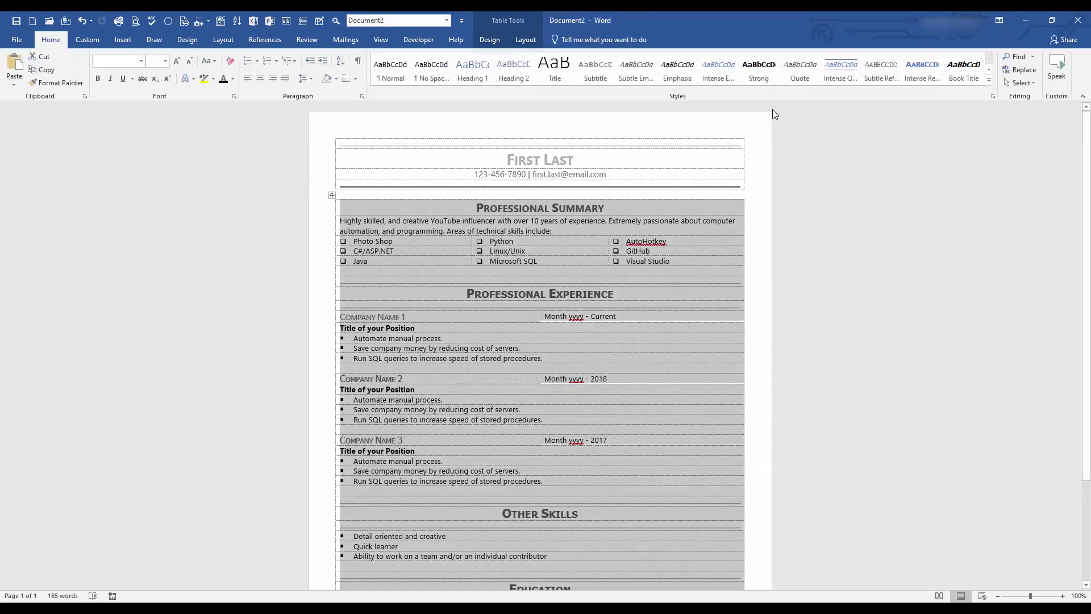
Step: Make the rule above Professional Experience a 2 pt solid light grey line
{"action": "key", "text": "shift+F10"}
{"action": "key", "text": "h"}
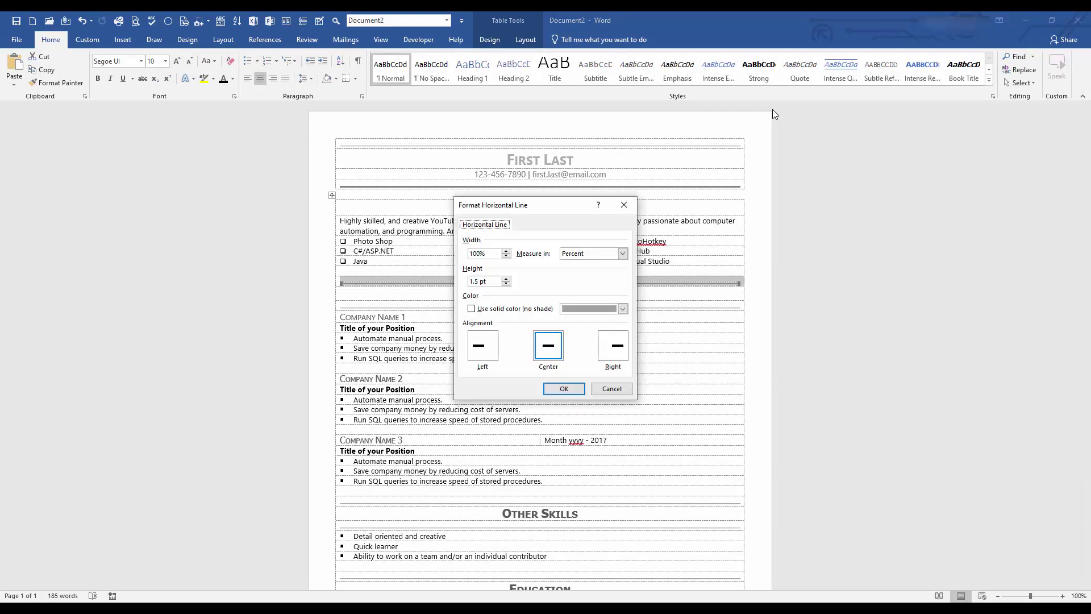
{"action": "key", "text": "alt+u"}
{"action": "key", "text": "alt+h"}
{"action": "type", "text": "2"}
{"action": "key", "text": "alt+c"}
{"action": "key", "text": "alt+Down"}
{"action": "key", "text": "Left"}
{"action": "key", "text": "Up"}
{"action": "key", "text": "Up"}
{"action": "key", "text": "Up"}
{"action": "key", "text": "Return"}
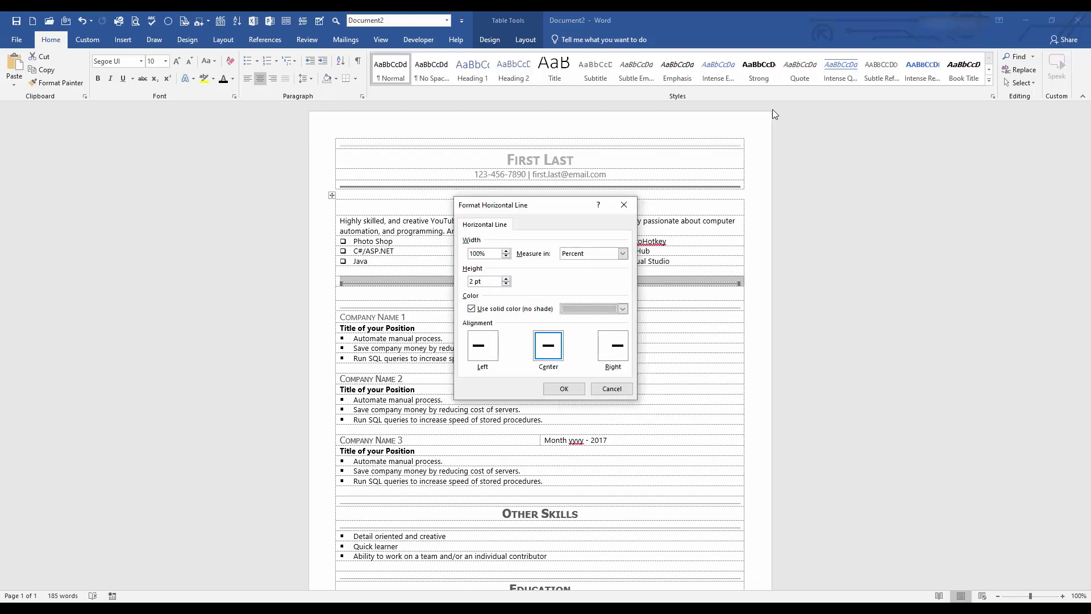
{"action": "key", "text": "Return"}
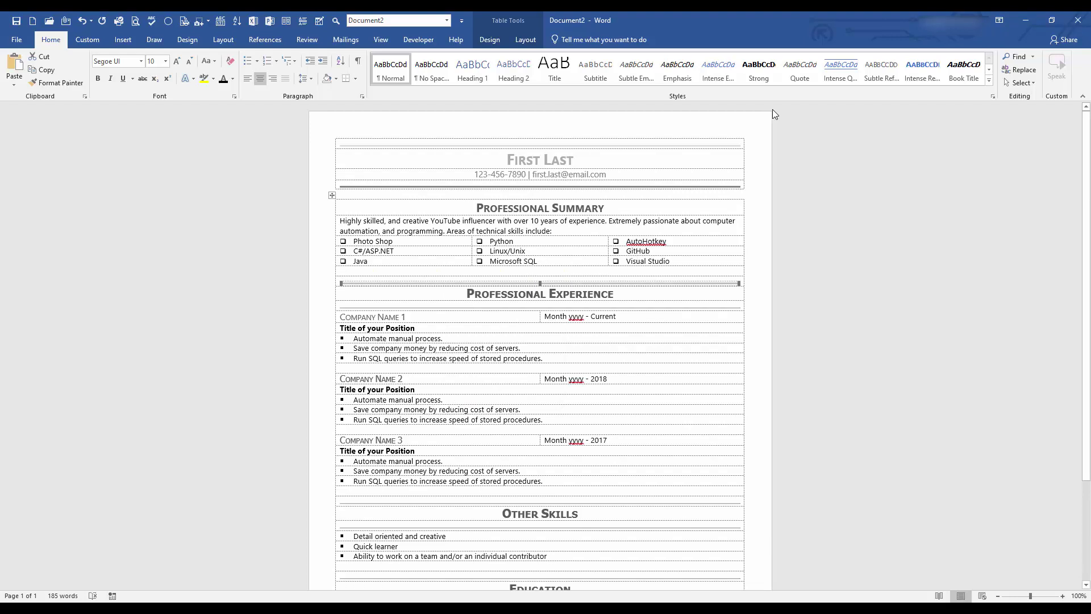
Step: Replace the rules above Other Skills and Education with the copied grey rule
{"action": "key", "text": "Down"}
{"action": "key", "text": "ctrl+v"}
{"action": "scroll", "coordinate": [772, 109], "scroll_direction": "down", "scroll_amount": 3}
{"action": "key", "text": "Down"}
{"action": "key", "text": "ctrl+v"}
{"action": "scroll", "coordinate": [772, 109], "scroll_direction": "up", "scroll_amount": 3}
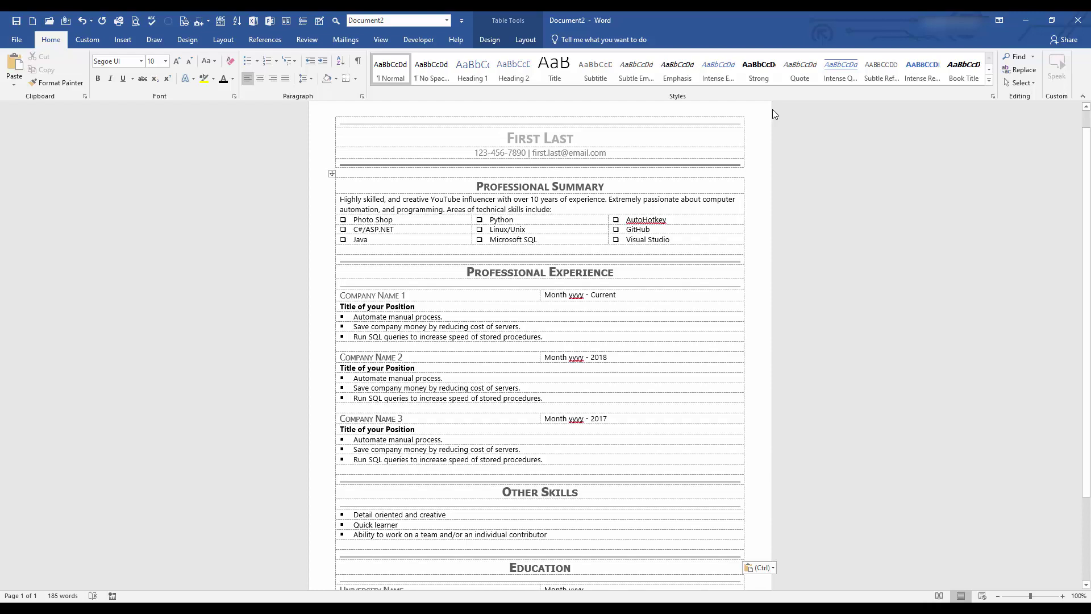
Step: Make the rule under Professional Experience a 2 pt solid black line
{"action": "key", "text": "Down"}
{"action": "key", "text": "shift+F10"}
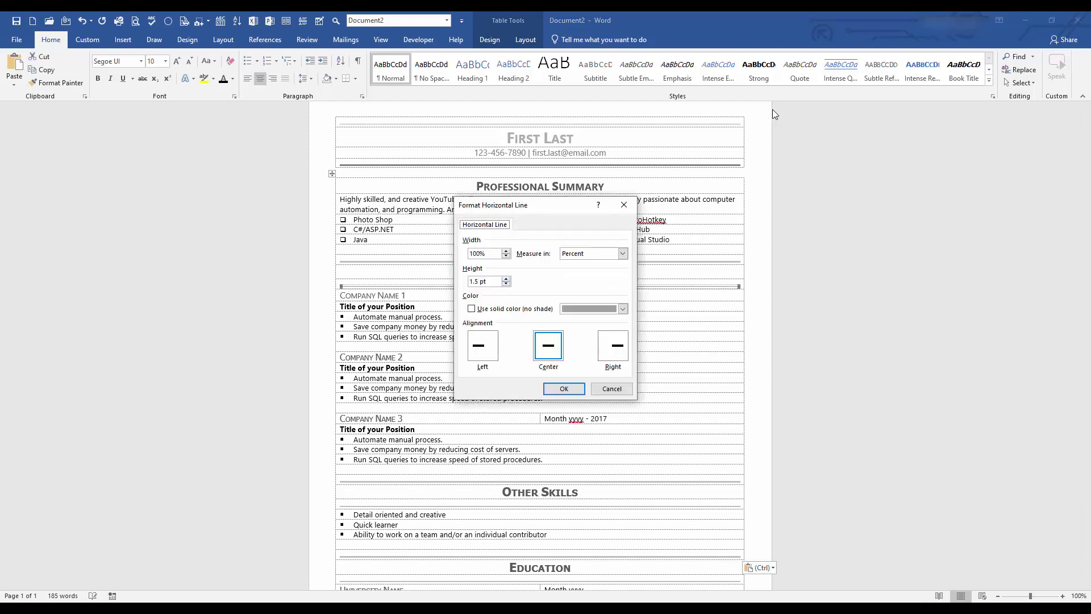
{"action": "key", "text": "Tab"}
{"action": "key", "text": "Tab"}
{"action": "key", "text": "Tab"}
{"action": "key", "text": "Up"}
{"action": "key", "text": "Tab"}
{"action": "key", "text": "space"}
{"action": "key", "text": "Tab"}
{"action": "key", "text": "alt+Down"}
{"action": "key", "text": "Return"}
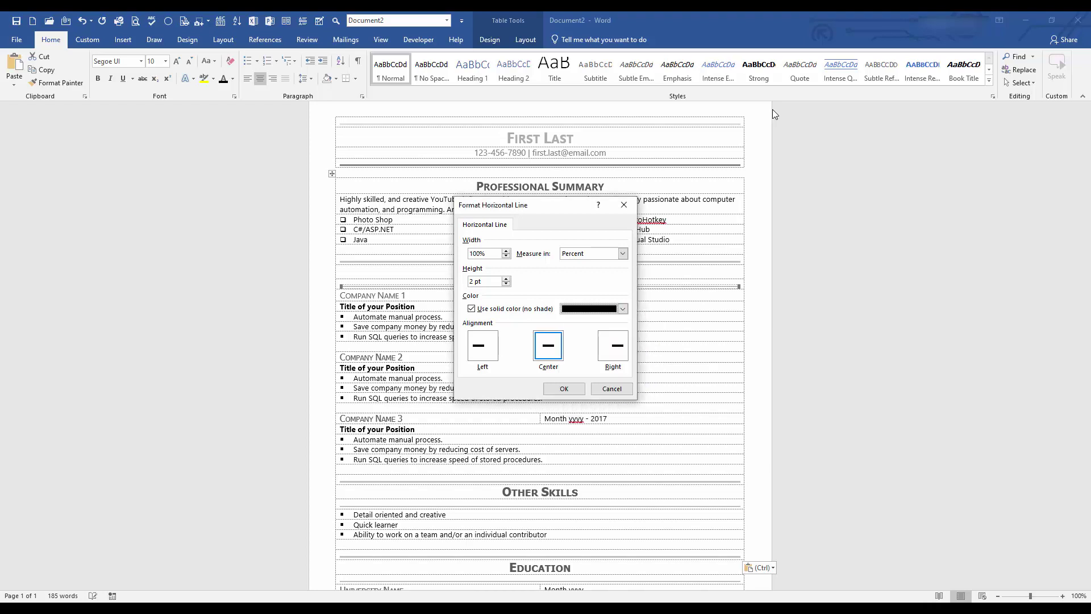
{"action": "key", "text": "Return"}
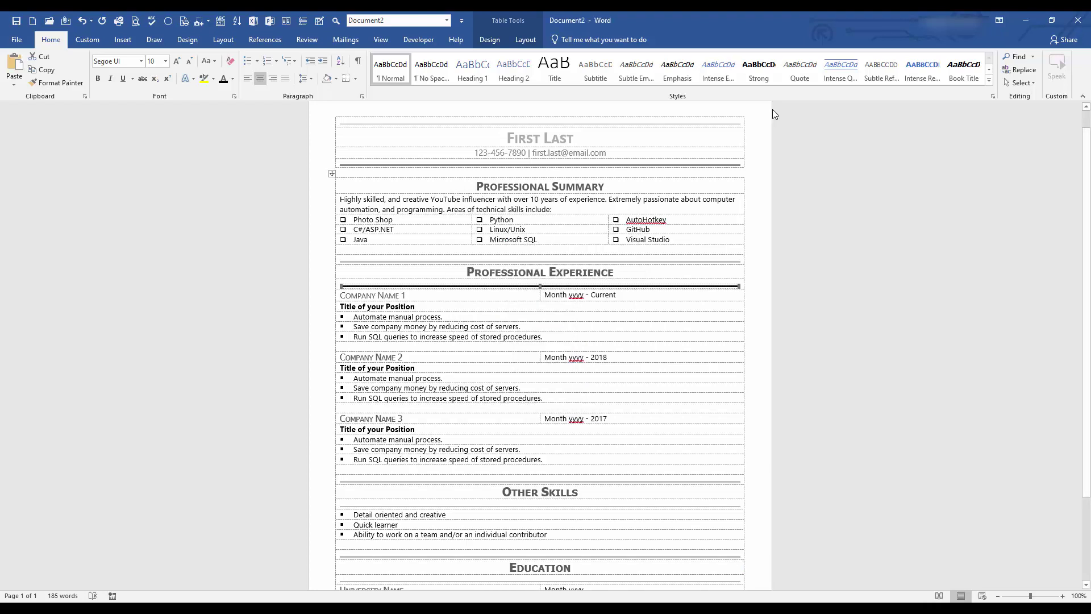
Step: Replace the rules under Other Skills and Education with the copied black rule
{"action": "key", "text": "ctrl+Page_Down"}
{"action": "key", "text": "ctrl+v"}
{"action": "scroll", "coordinate": [772, 109], "scroll_direction": "down", "scroll_amount": 3}
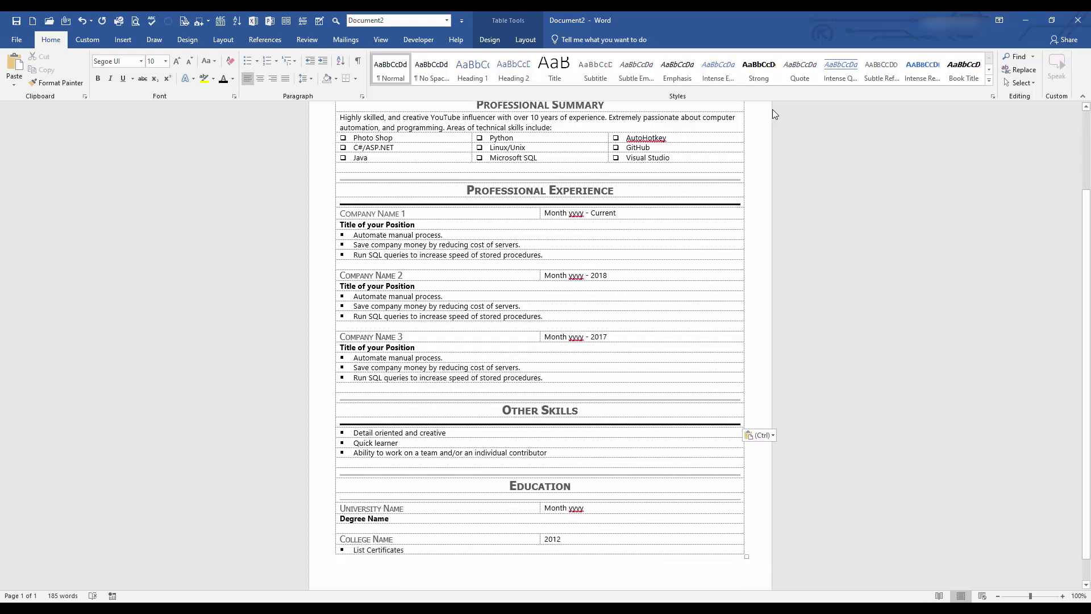
{"action": "key", "text": "ctrl+Page_Down"}
{"action": "key", "text": "ctrl+v"}
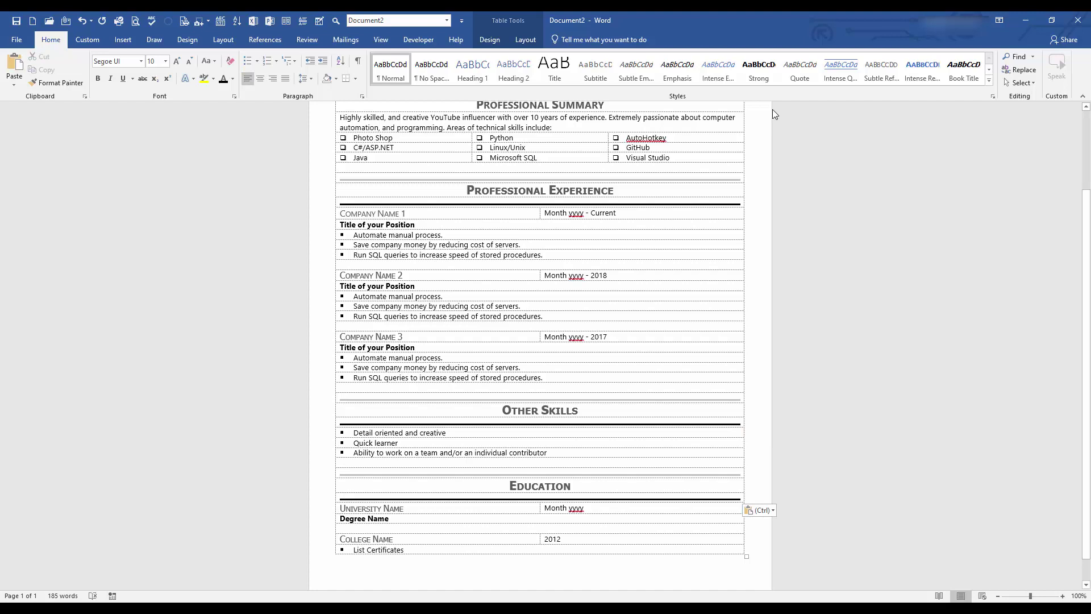
{"action": "scroll", "coordinate": [772, 109], "scroll_direction": "down", "scroll_amount": 1}
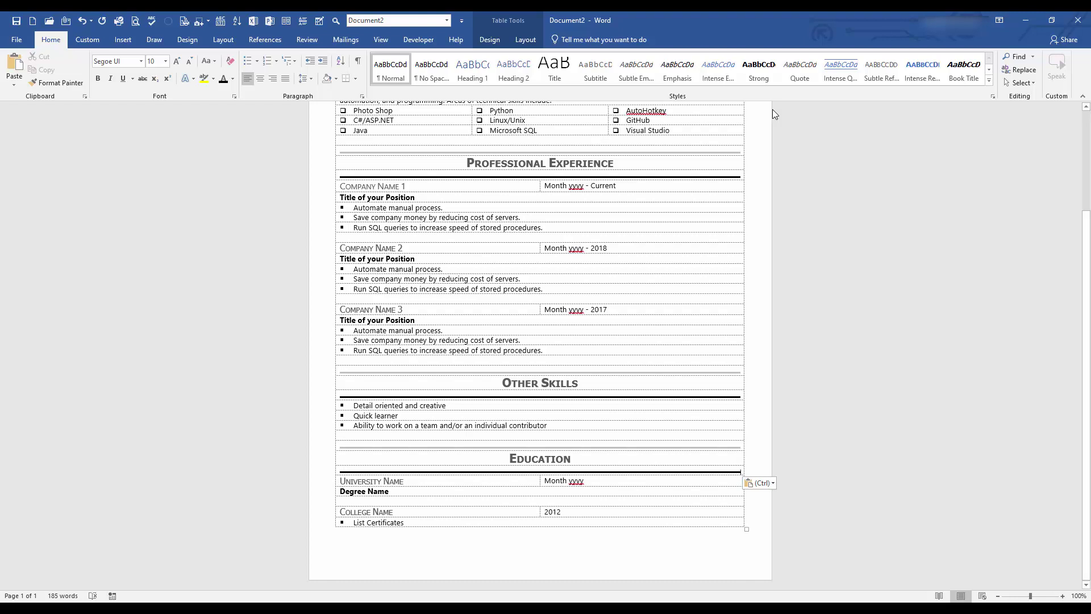
{"action": "scroll", "coordinate": [772, 109], "scroll_direction": "up", "scroll_amount": 4}
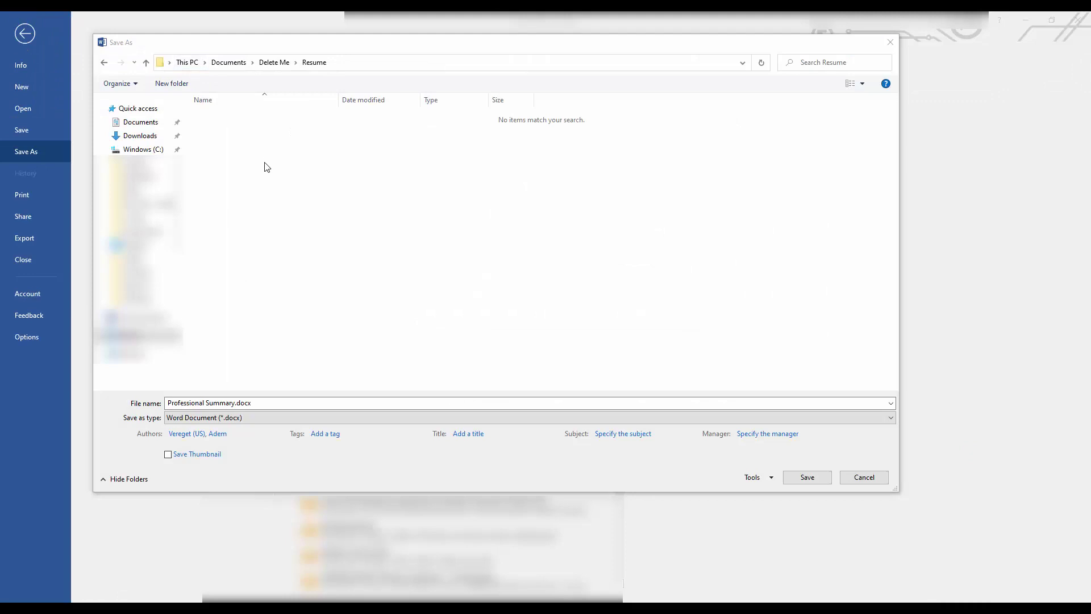
Step: Save the résumé as Professional Summary.docx, a Word Document, in the Resume folder
{"action": "left_click", "coordinate": [295, 400]}
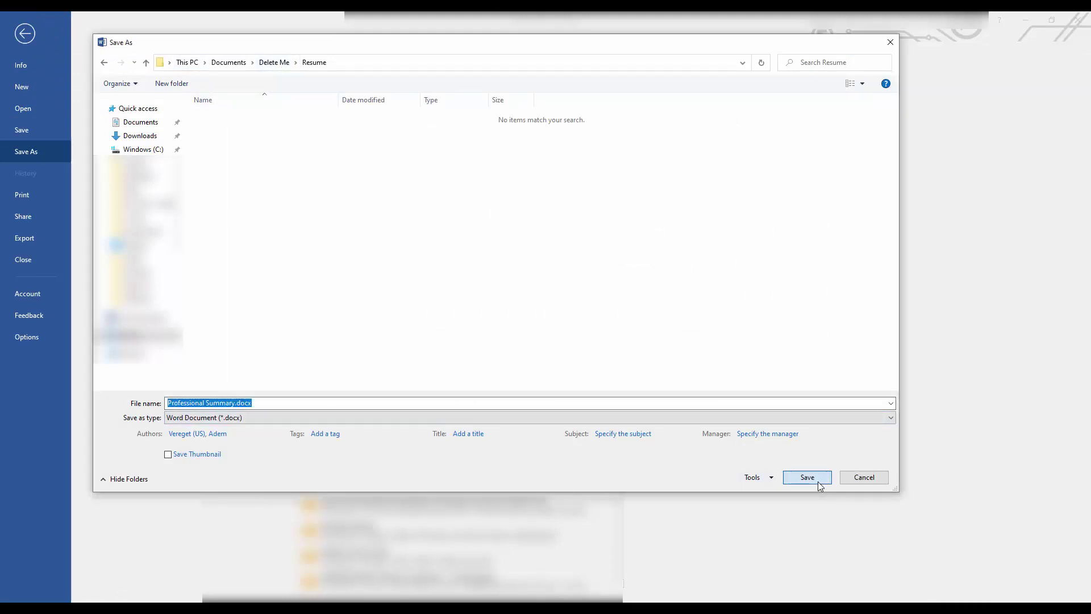
{"action": "left_click", "coordinate": [818, 478]}
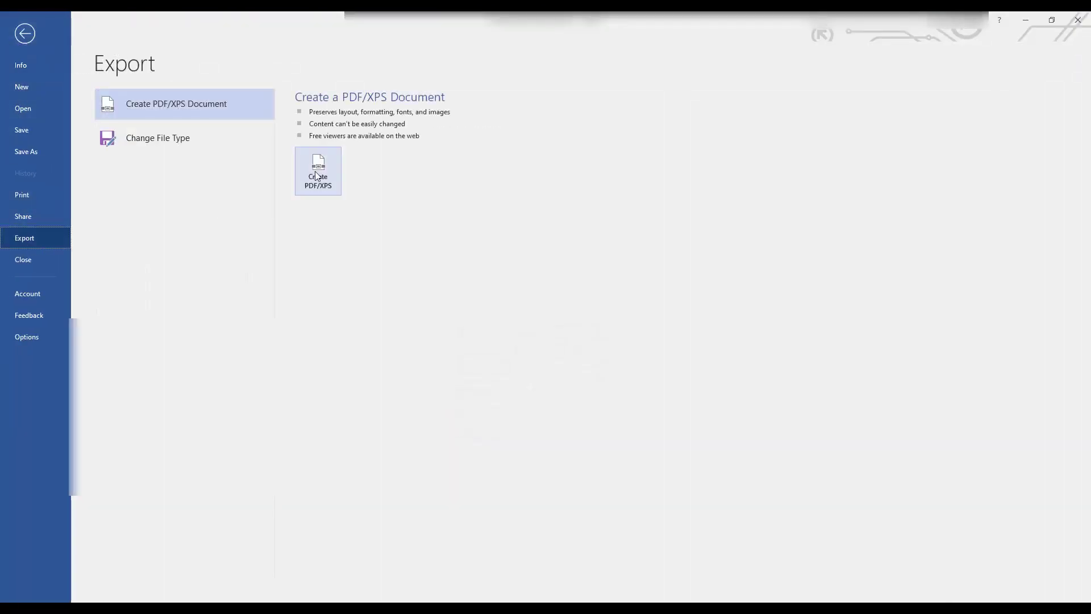
Step: Publish the résumé as Professional Summary.pdf with 'Open file after publishing' kept on
{"action": "left_click", "coordinate": [316, 175]}
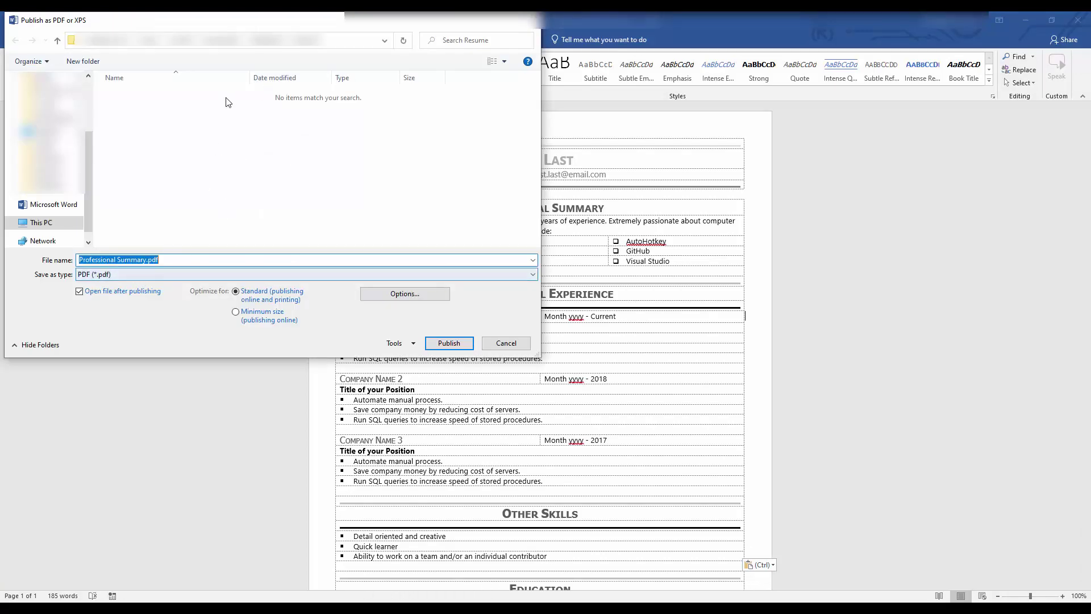
{"action": "left_click", "coordinate": [463, 343]}
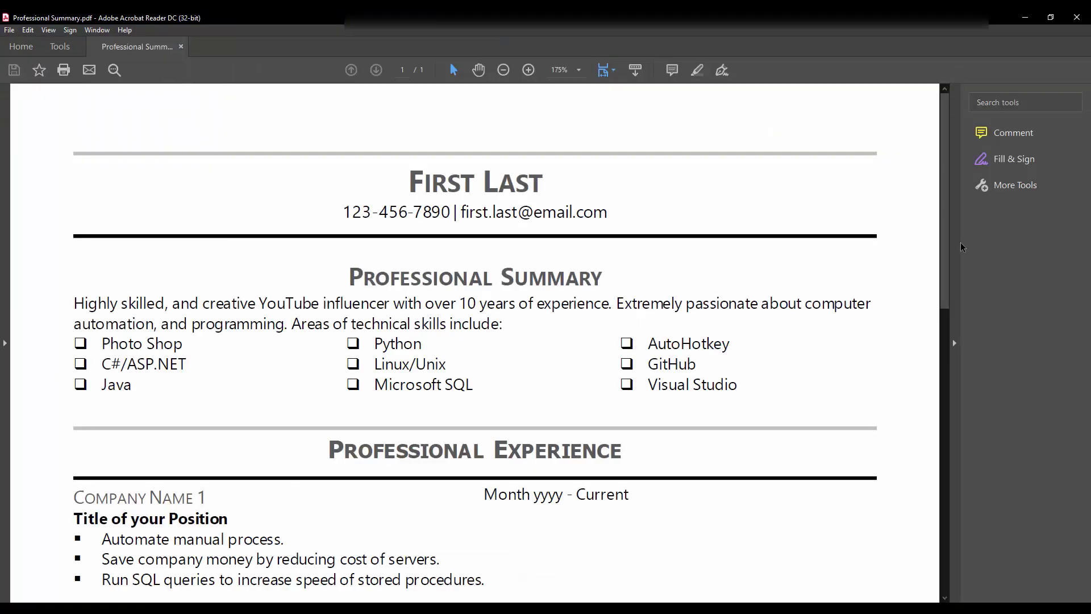
Step: Scroll through the PDF and select the Company Name 1 date to check its alignment
{"action": "scroll", "coordinate": [807, 258], "scroll_direction": "down", "scroll_amount": 4}
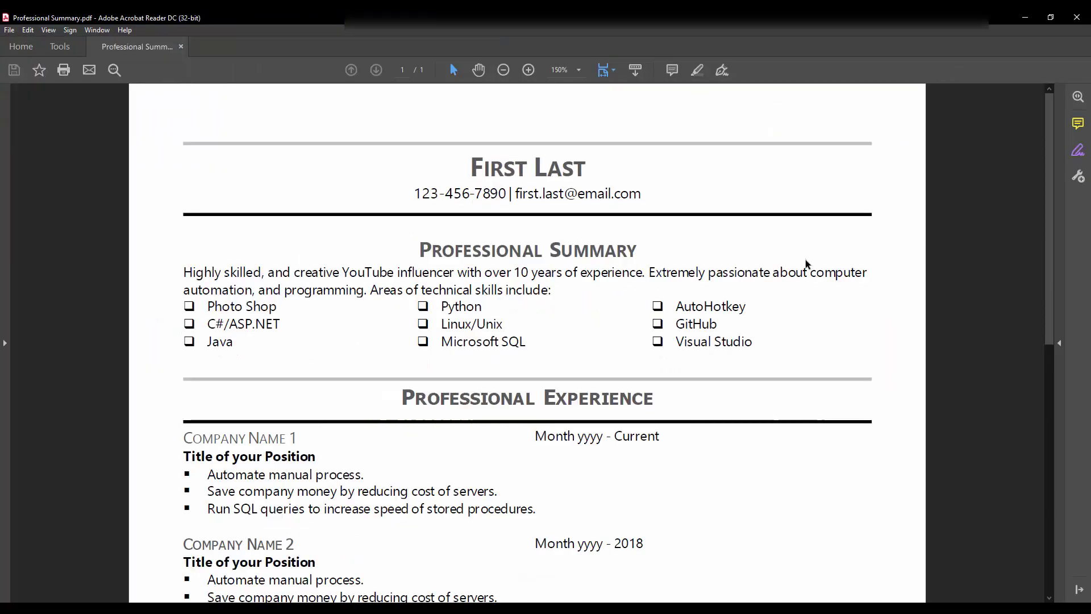
{"action": "scroll", "coordinate": [748, 221], "scroll_direction": "down", "scroll_amount": 3}
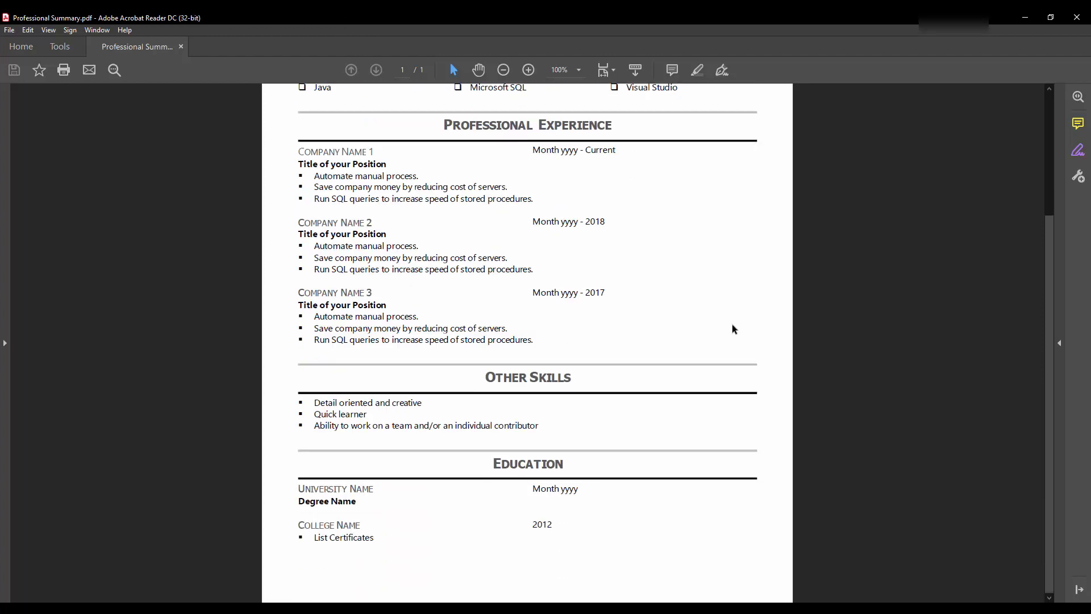
{"action": "left_click_drag", "start_coordinate": [538, 151], "coordinate": [616, 151]}
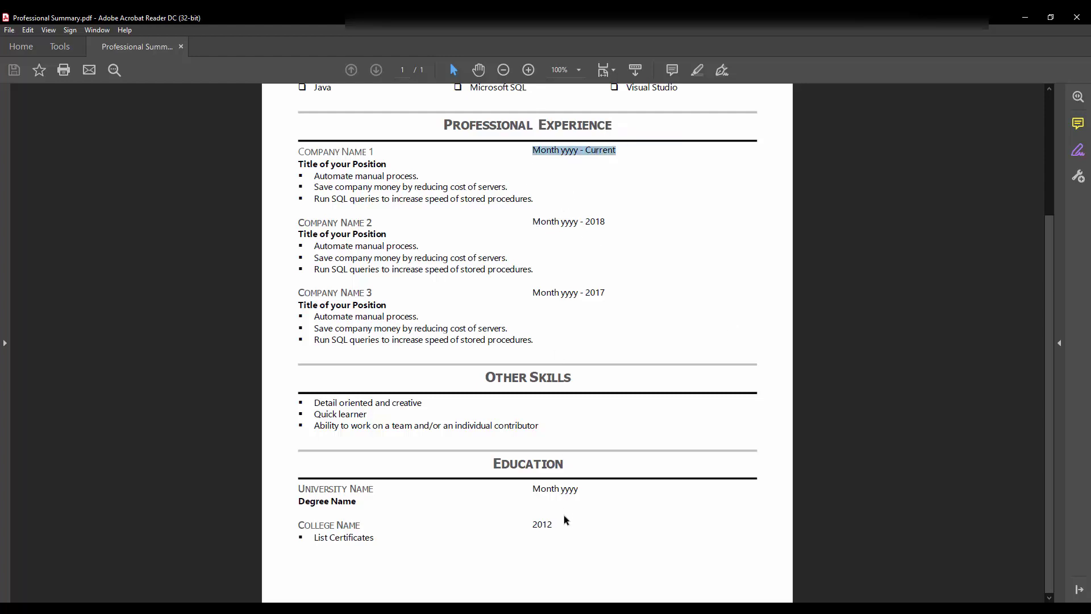
{"action": "scroll", "coordinate": [562, 471], "scroll_direction": "up", "scroll_amount": 3}
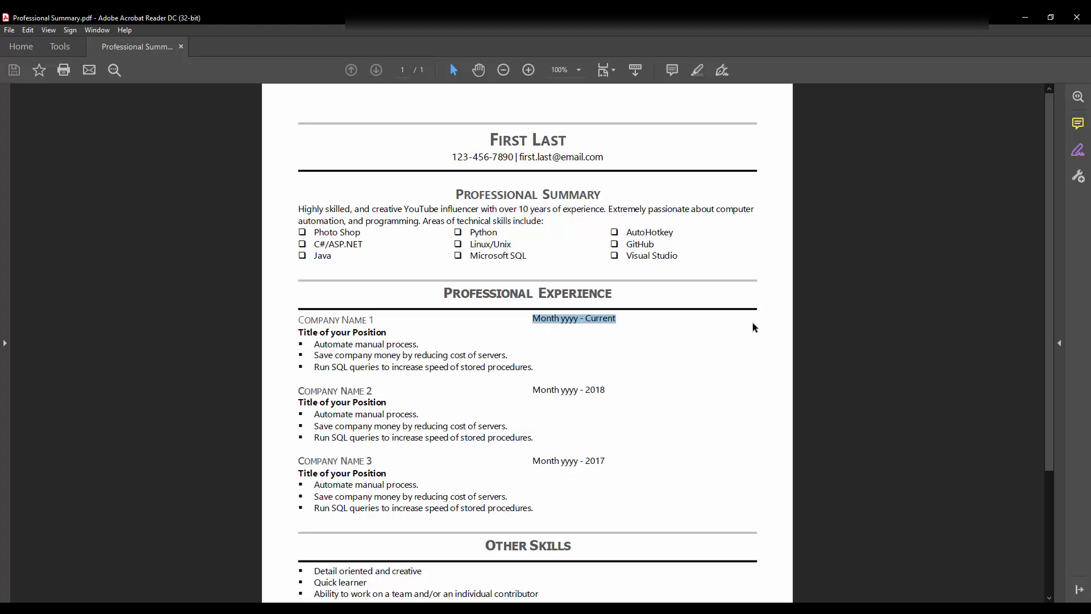
Step: Back in Word, right-align the Current, 2018, 2017 and both Education date cells together
{"action": "key", "text": "alt+Tab"}
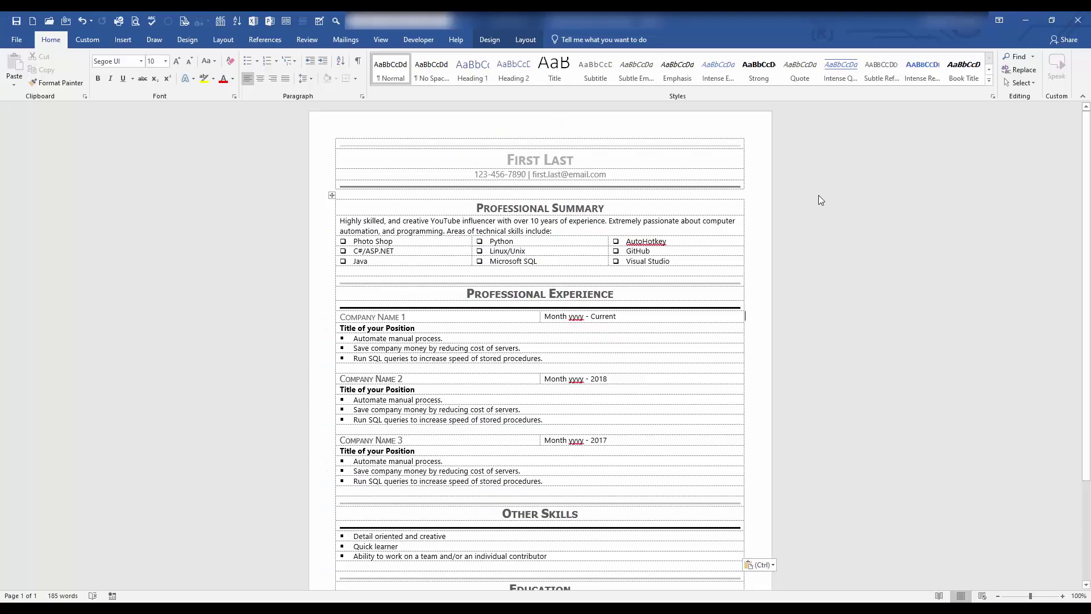
{"action": "left_click", "coordinate": [625, 316]}
{"action": "left_click_drag", "start_coordinate": [598, 320], "coordinate": [546, 317]}
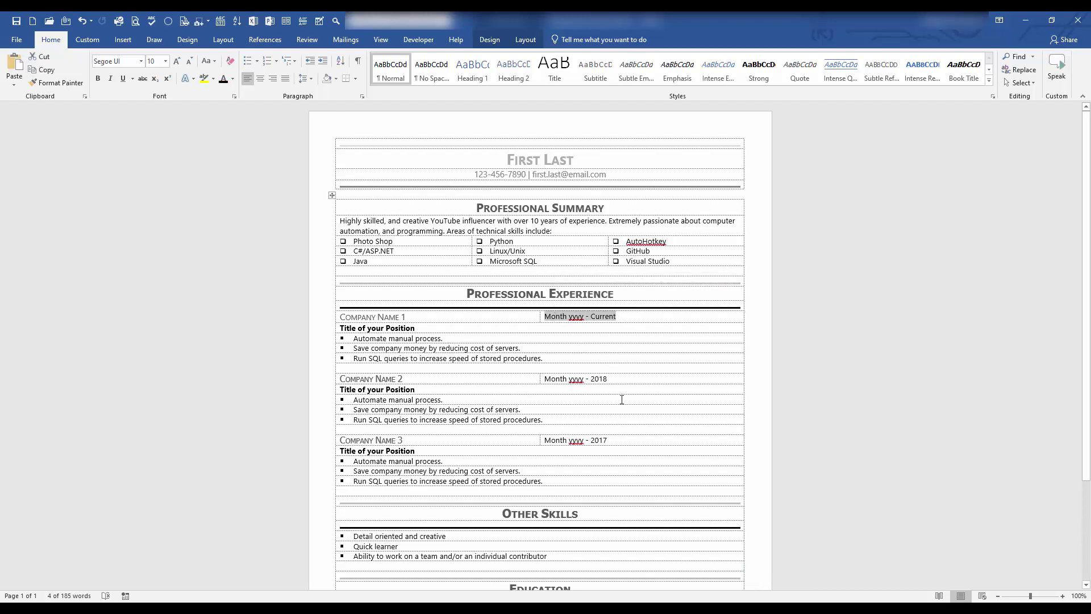
{"action": "left_click_drag", "start_coordinate": [609, 379], "coordinate": [544, 378]}
{"action": "left_click_drag", "start_coordinate": [609, 440], "coordinate": [545, 441]}
{"action": "scroll", "coordinate": [601, 436], "scroll_direction": "down", "scroll_amount": 3}
{"action": "scroll", "coordinate": [601, 436], "scroll_direction": "down", "scroll_amount": 2}
{"action": "left_click_drag", "start_coordinate": [593, 483], "coordinate": [544, 512]}
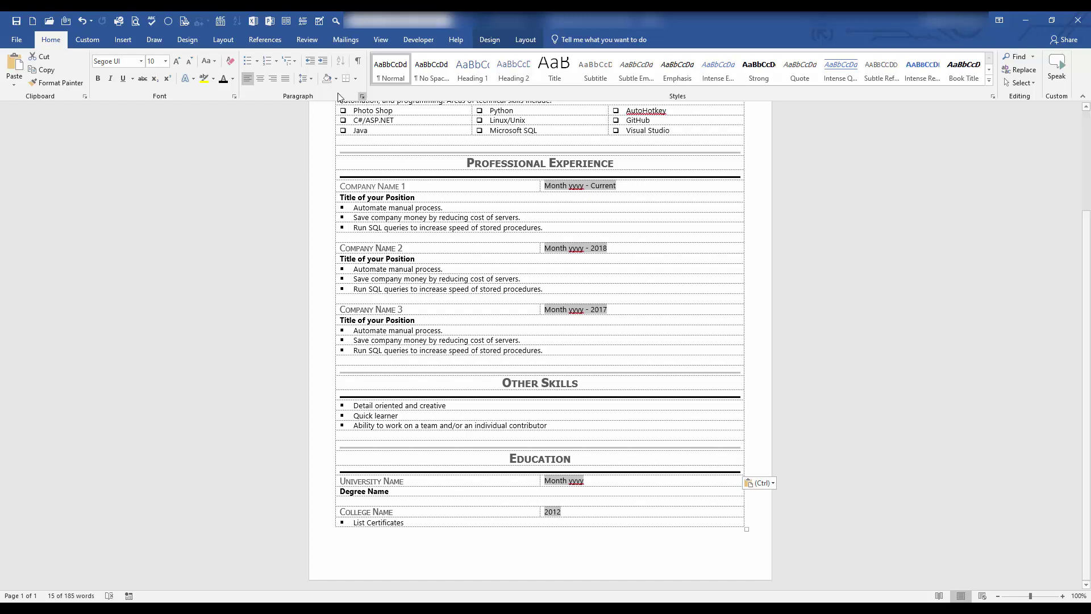
{"action": "left_click", "coordinate": [275, 80]}
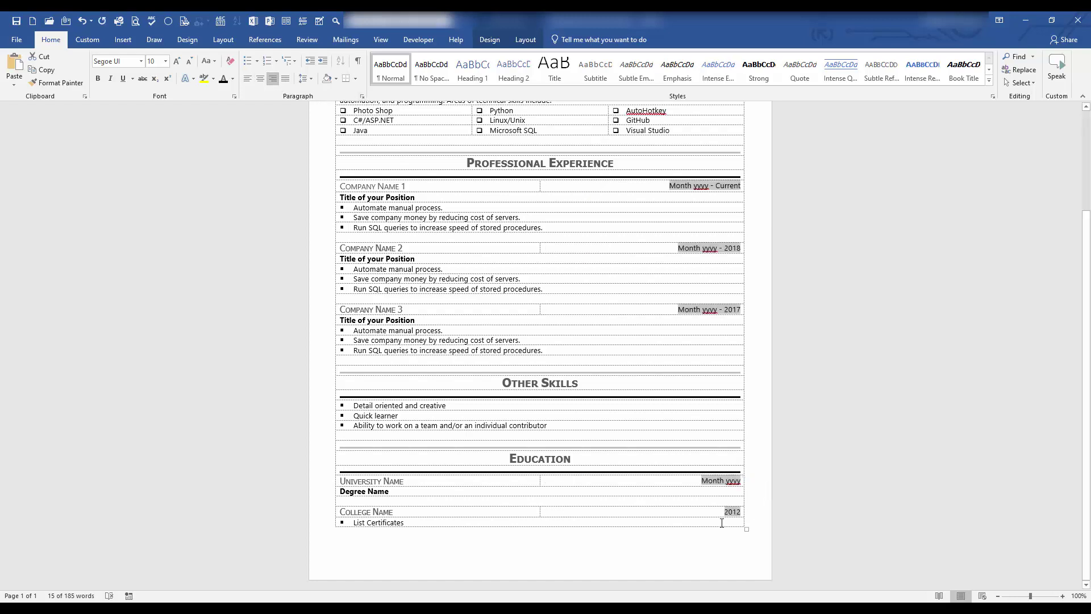
Step: Select and inspect the justified Professional Summary paragraph, then deselect it
{"action": "scroll", "coordinate": [616, 294], "scroll_direction": "up", "scroll_amount": 4}
{"action": "left_click_drag", "start_coordinate": [539, 238], "coordinate": [338, 221]}
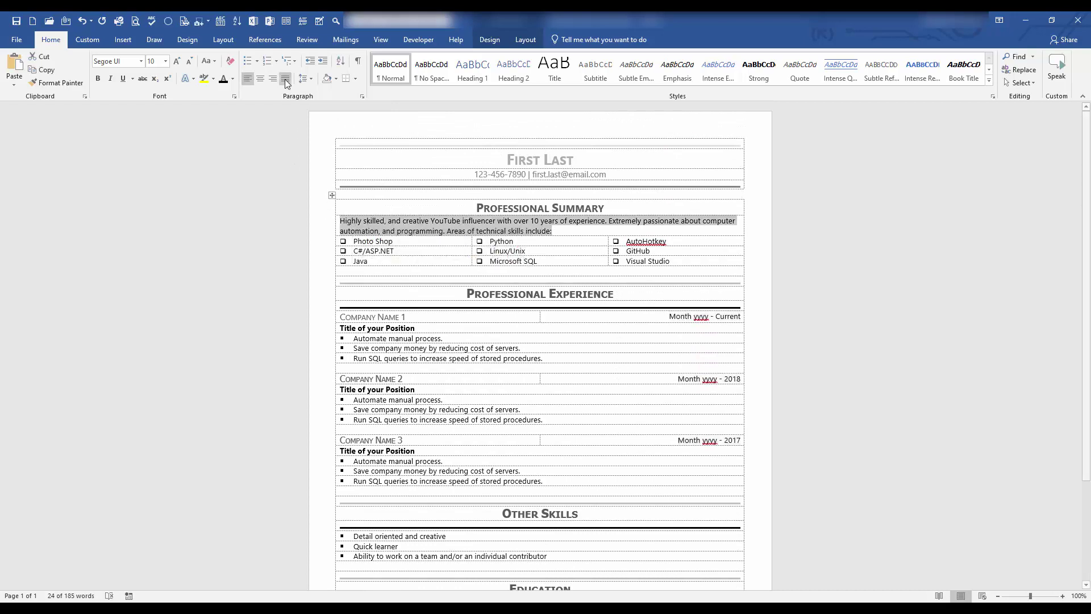
{"action": "left_click", "coordinate": [573, 234]}
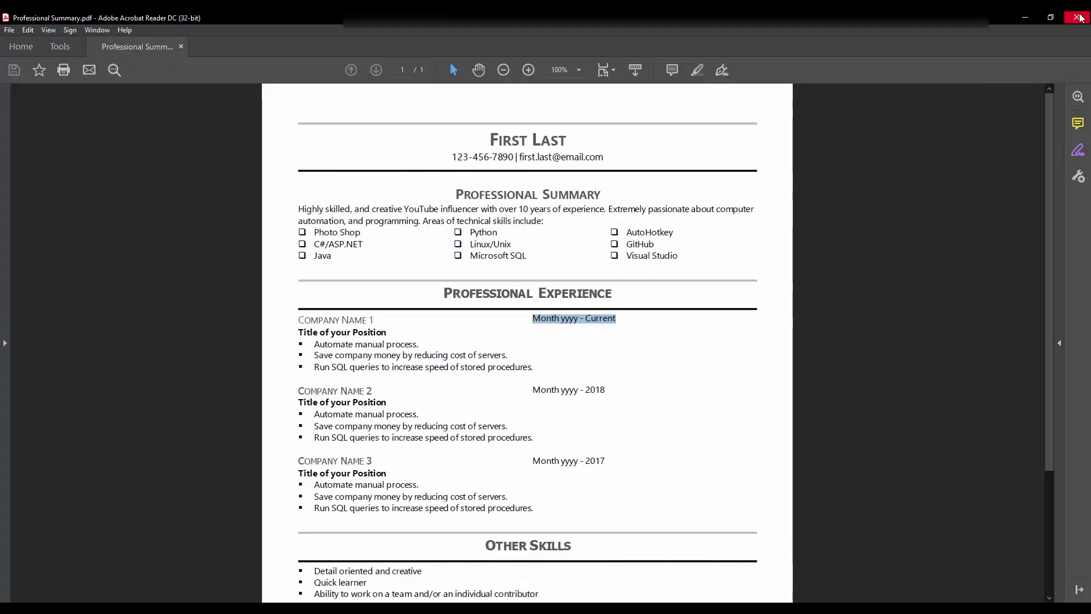
Step: Close Acrobat and re-export the résumé, replacing the existing Professional Summary.pdf
{"action": "left_click", "coordinate": [1079, 18]}
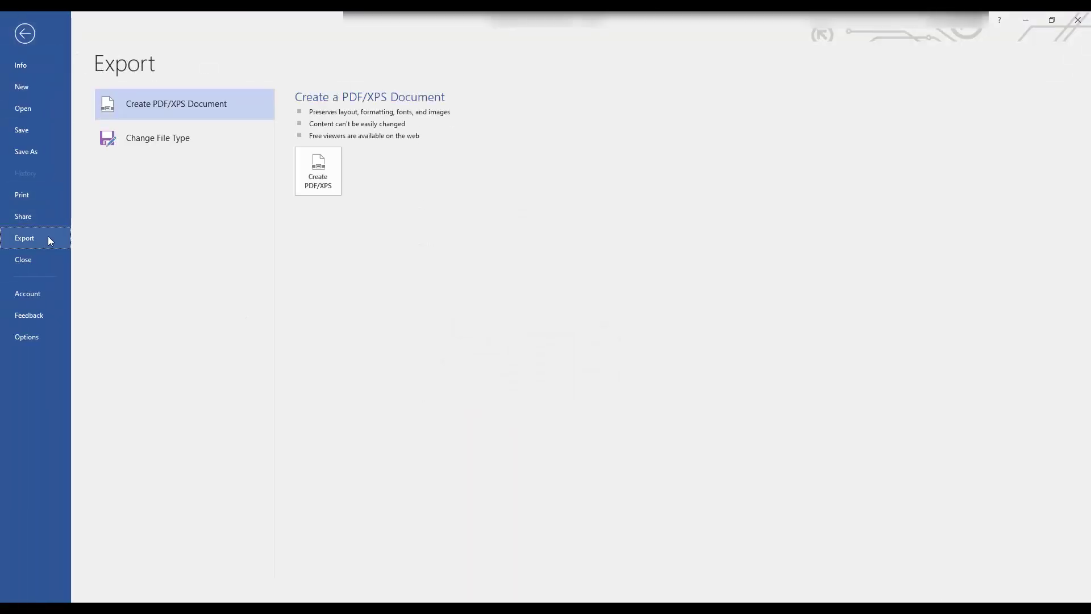
{"action": "left_click", "coordinate": [316, 166]}
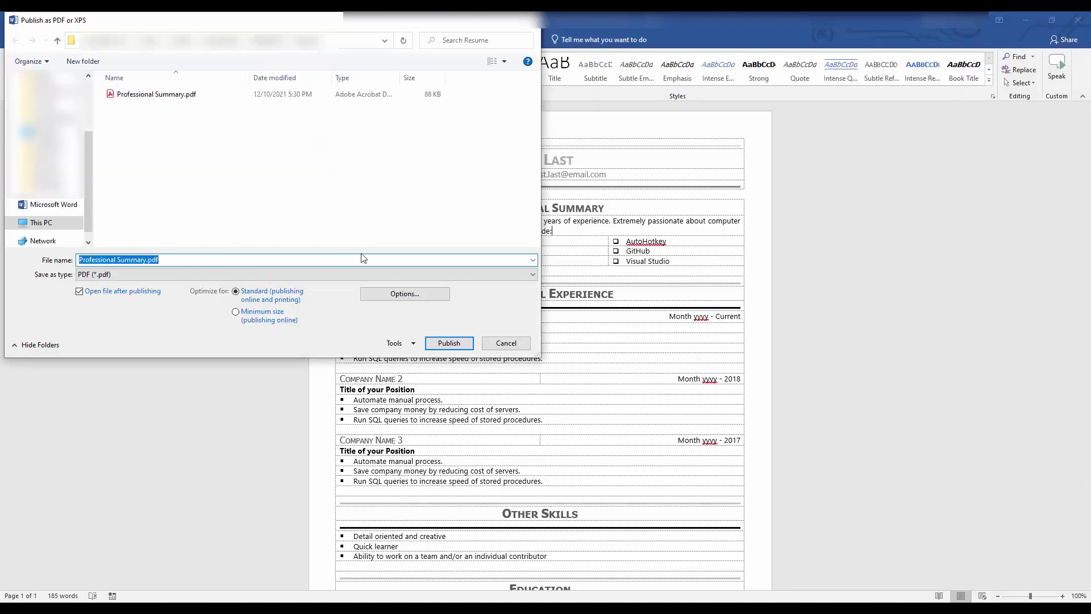
{"action": "left_click", "coordinate": [448, 343]}
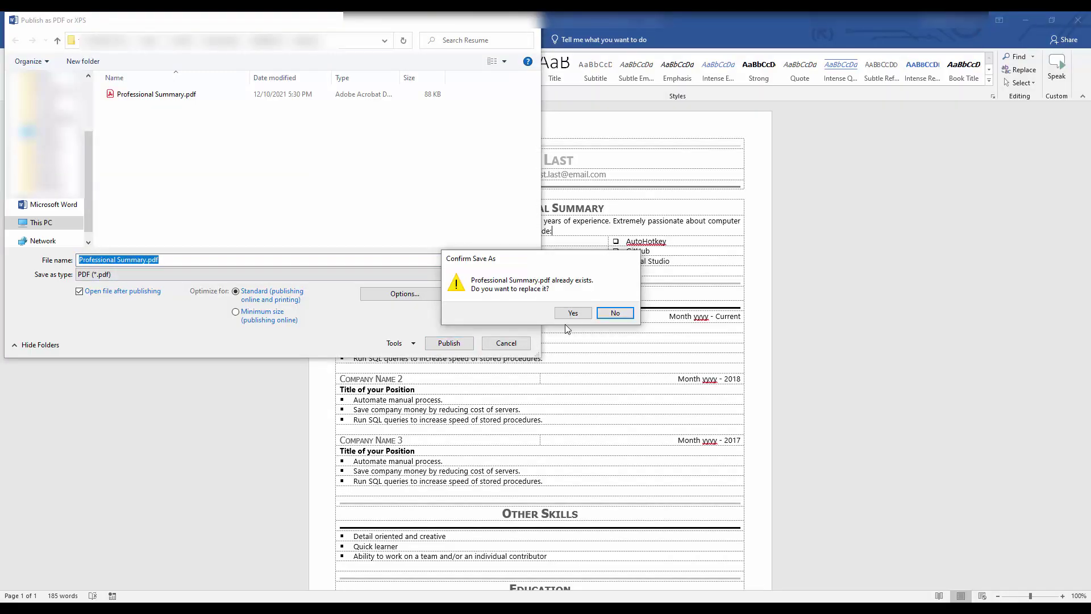
{"action": "left_click", "coordinate": [573, 314]}
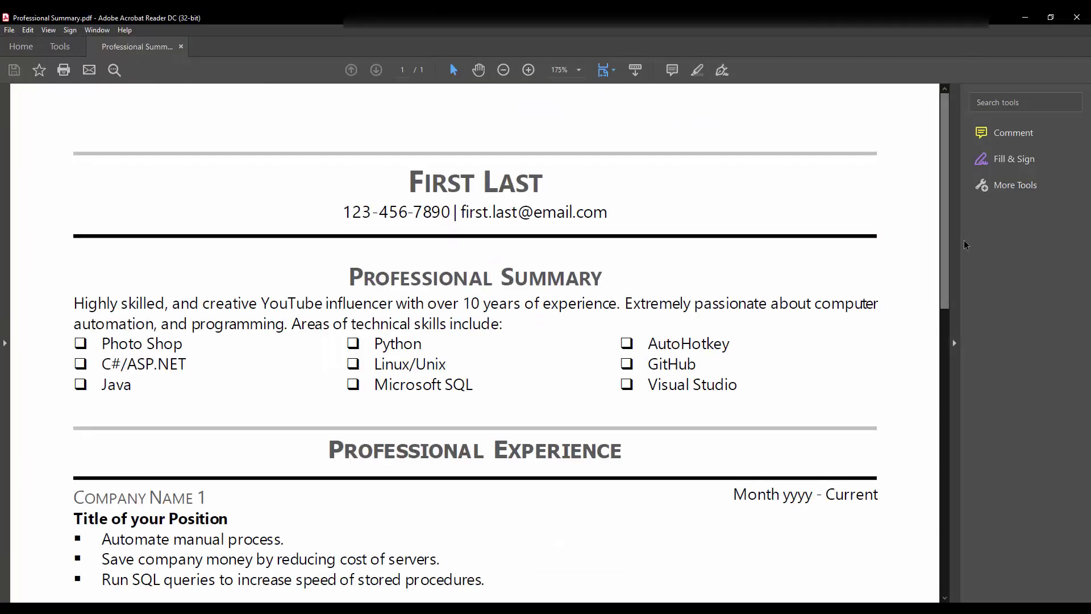
Step: Collapse the Tools pane and set the zoom to Zoom to Page Level, then Actual Size
{"action": "left_click", "coordinate": [957, 241]}
{"action": "left_click", "coordinate": [569, 68]}
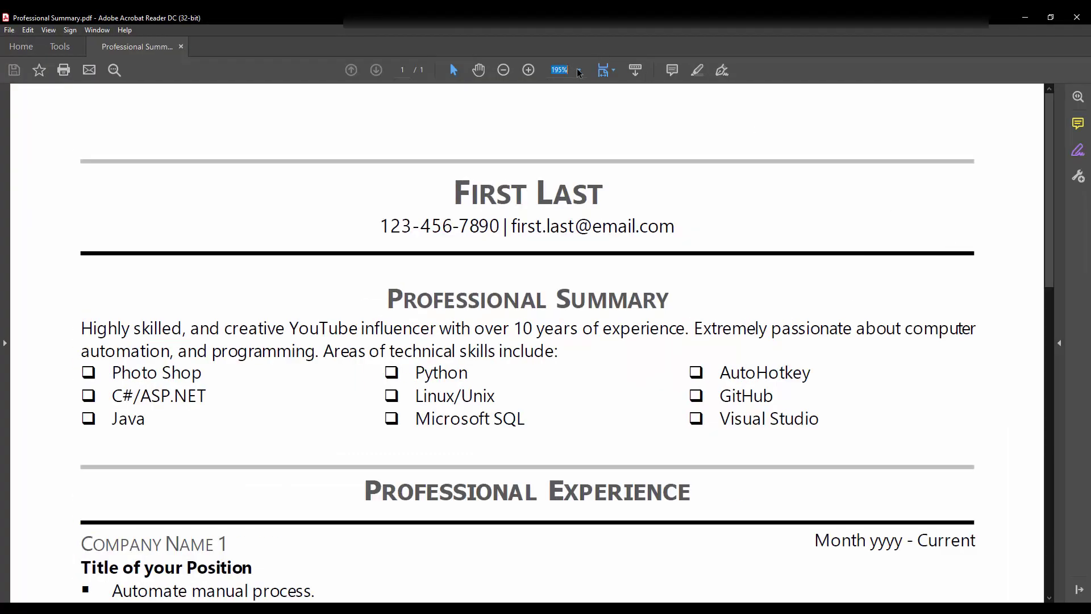
{"action": "left_click", "coordinate": [578, 70]}
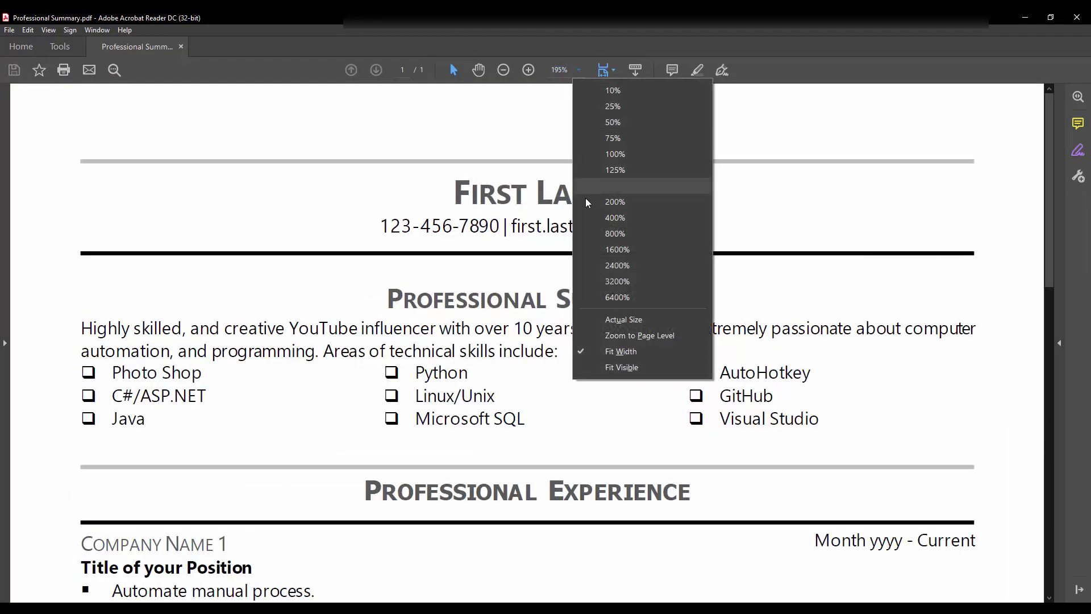
{"action": "left_click", "coordinate": [618, 338]}
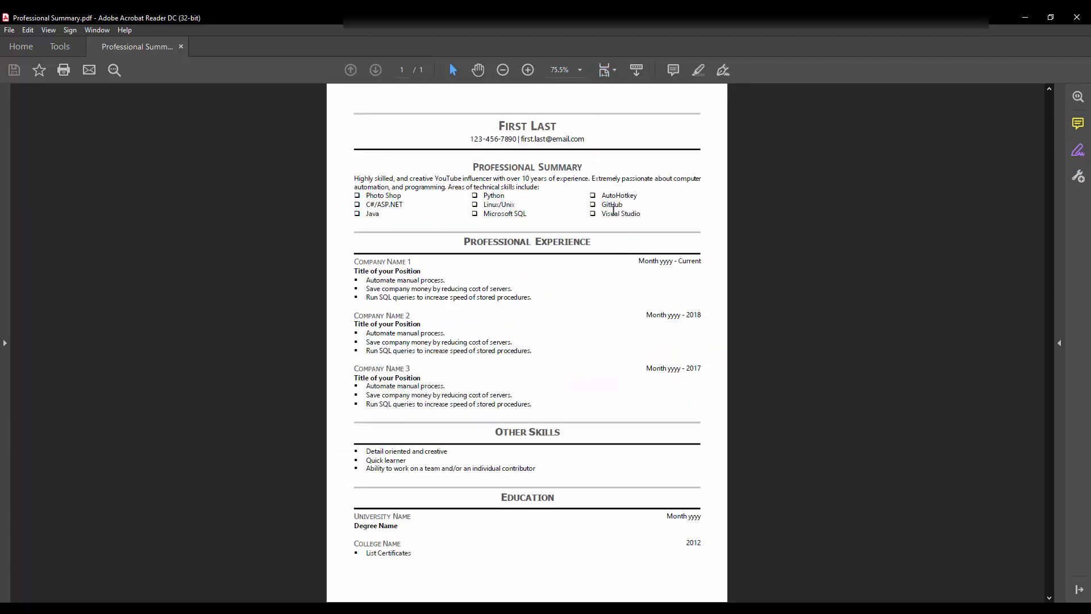
{"action": "left_click", "coordinate": [579, 70]}
{"action": "left_click", "coordinate": [625, 321]}
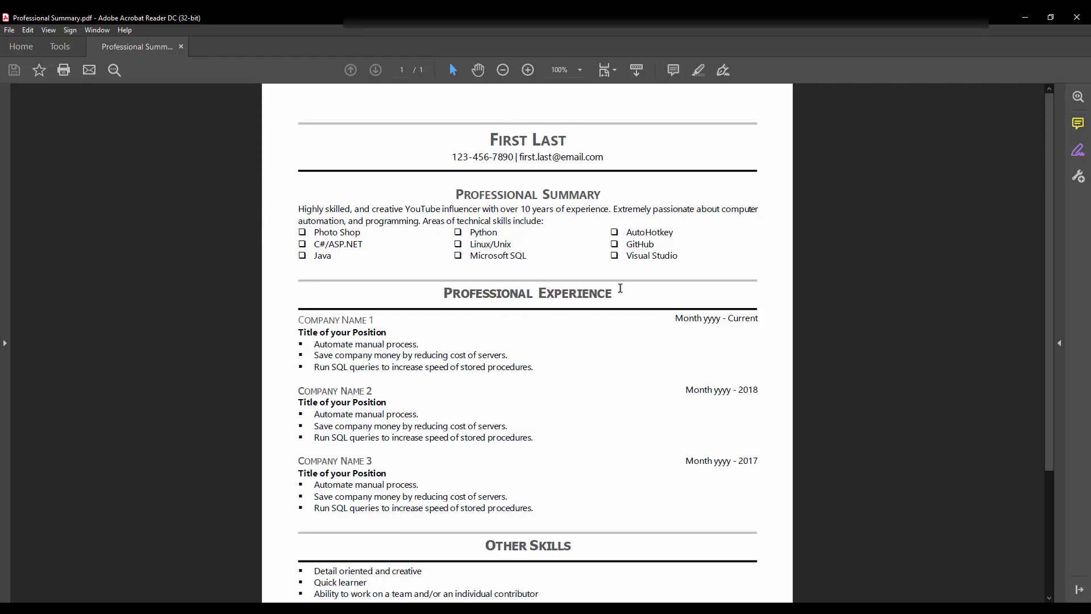
Step: Scroll through the résumé to confirm every date, including Month yyyy and 2012, sits flush right
{"action": "scroll", "coordinate": [591, 303], "scroll_direction": "down", "scroll_amount": 1}
{"action": "scroll", "coordinate": [591, 303], "scroll_direction": "down", "scroll_amount": 3}
{"action": "scroll", "coordinate": [591, 307], "scroll_direction": "up", "scroll_amount": 1}
{"action": "scroll", "coordinate": [592, 308], "scroll_direction": "up", "scroll_amount": 3}
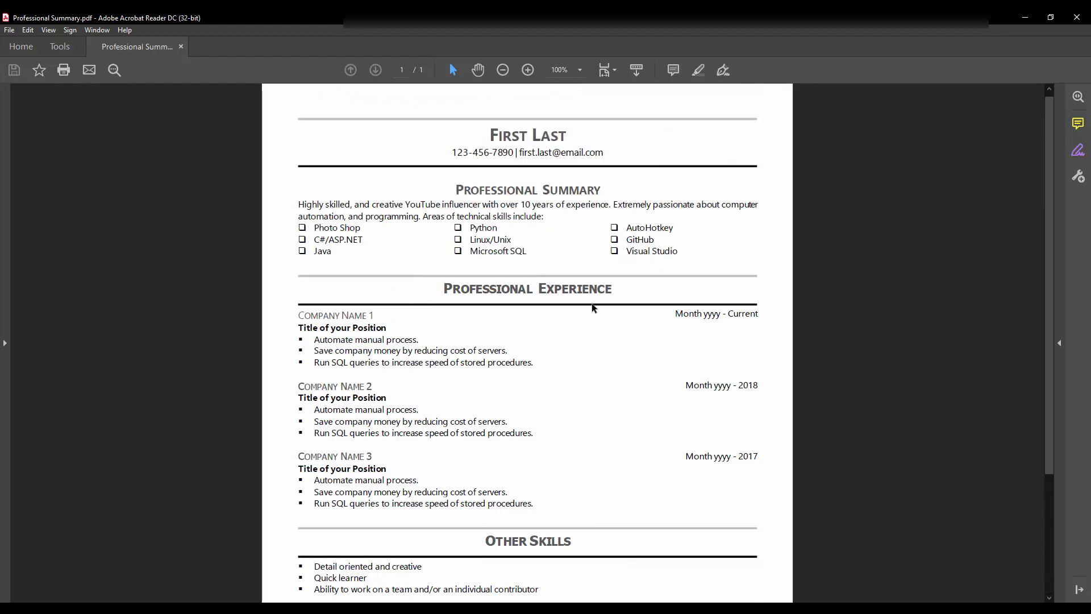
{"action": "scroll", "coordinate": [591, 308], "scroll_direction": "down", "scroll_amount": 6}
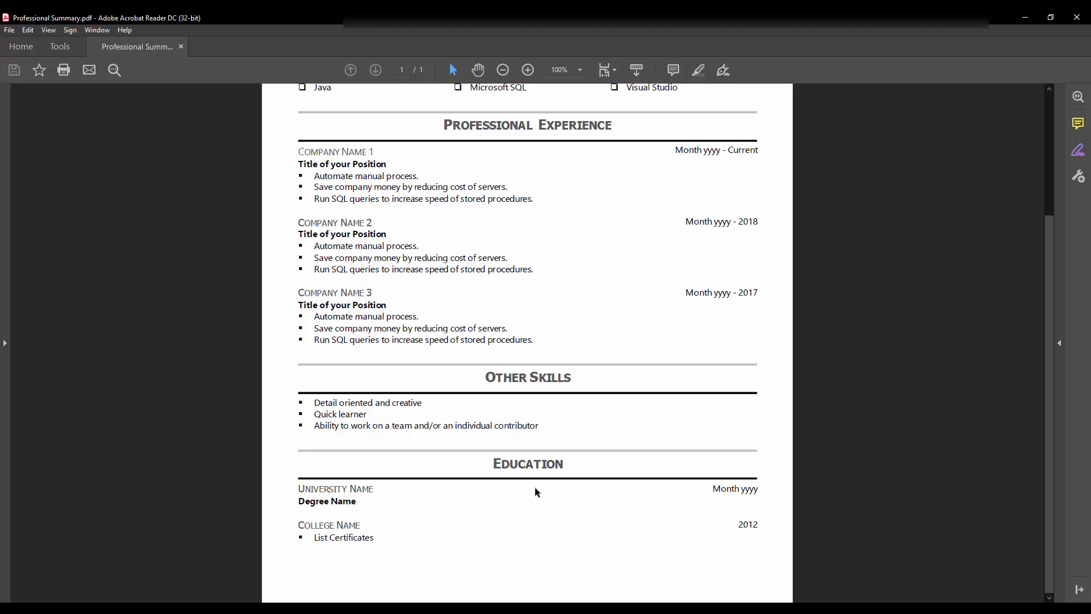
{"action": "scroll", "coordinate": [536, 502], "scroll_direction": "up", "scroll_amount": 3}
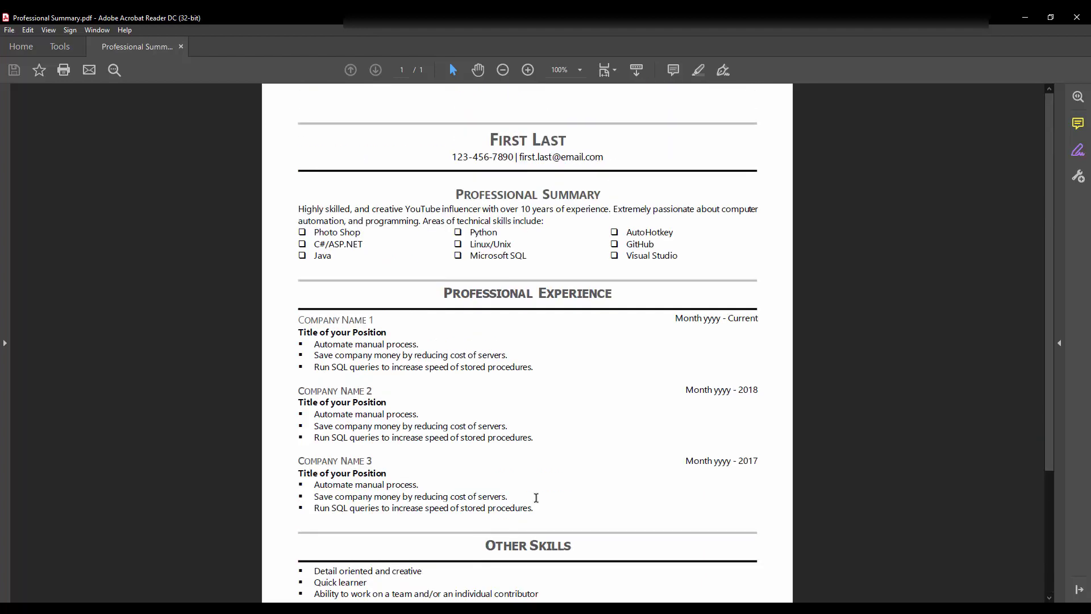